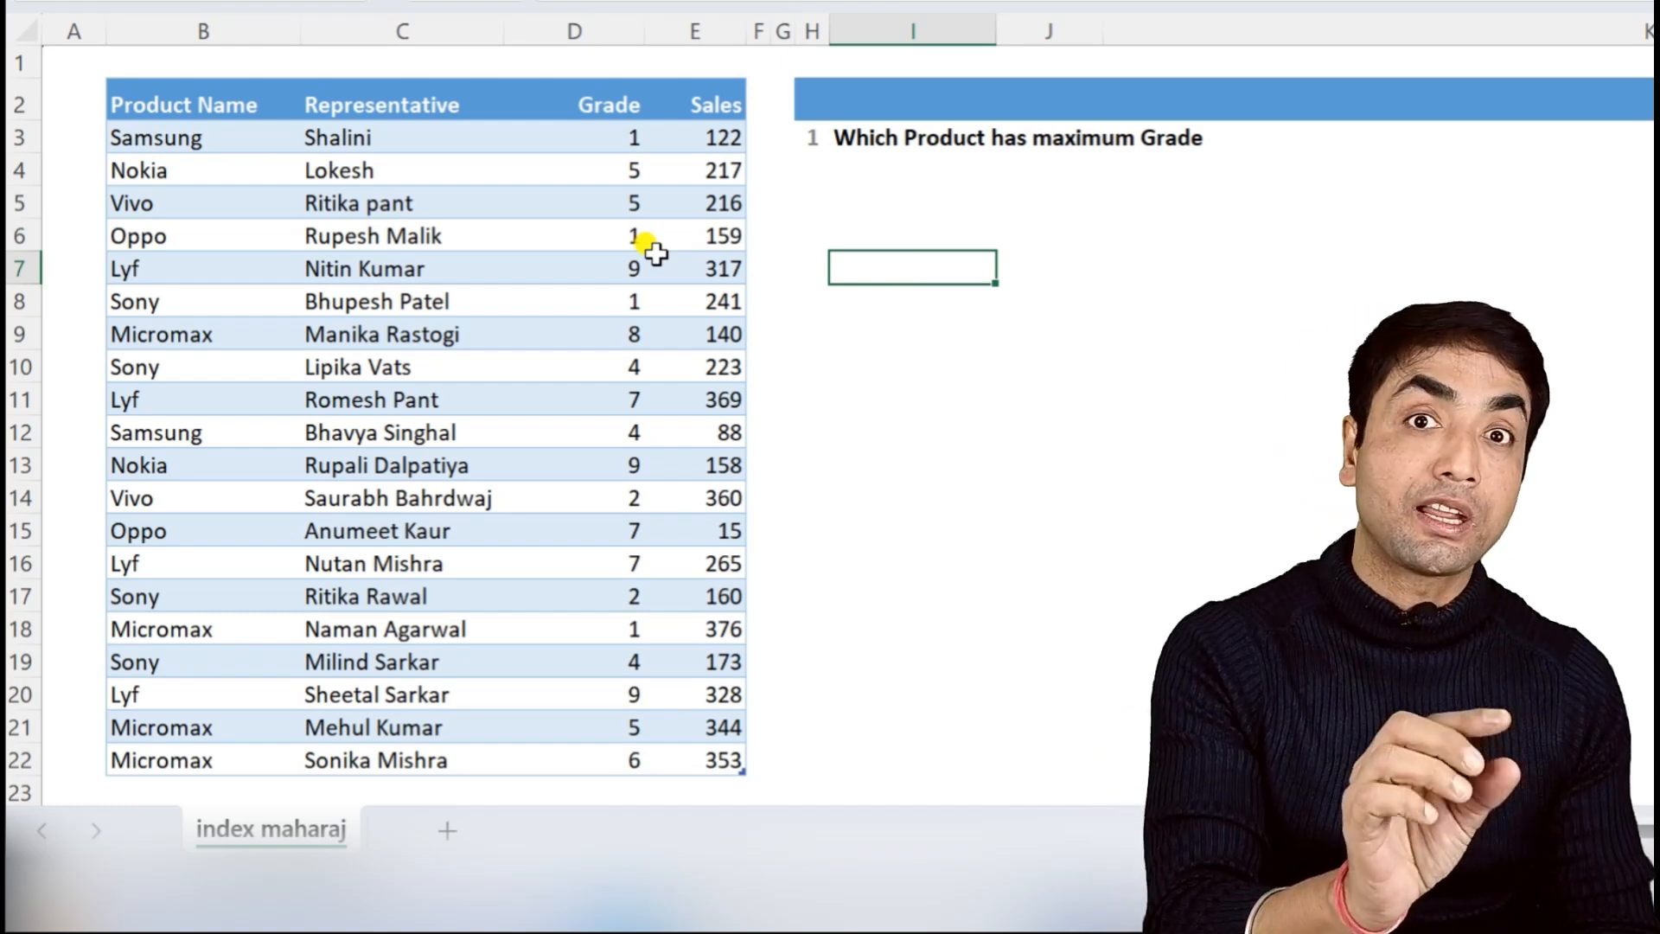
Step: Start an INDEX formula in cell I4 with the table's Product Name column as the array
click(856, 172)
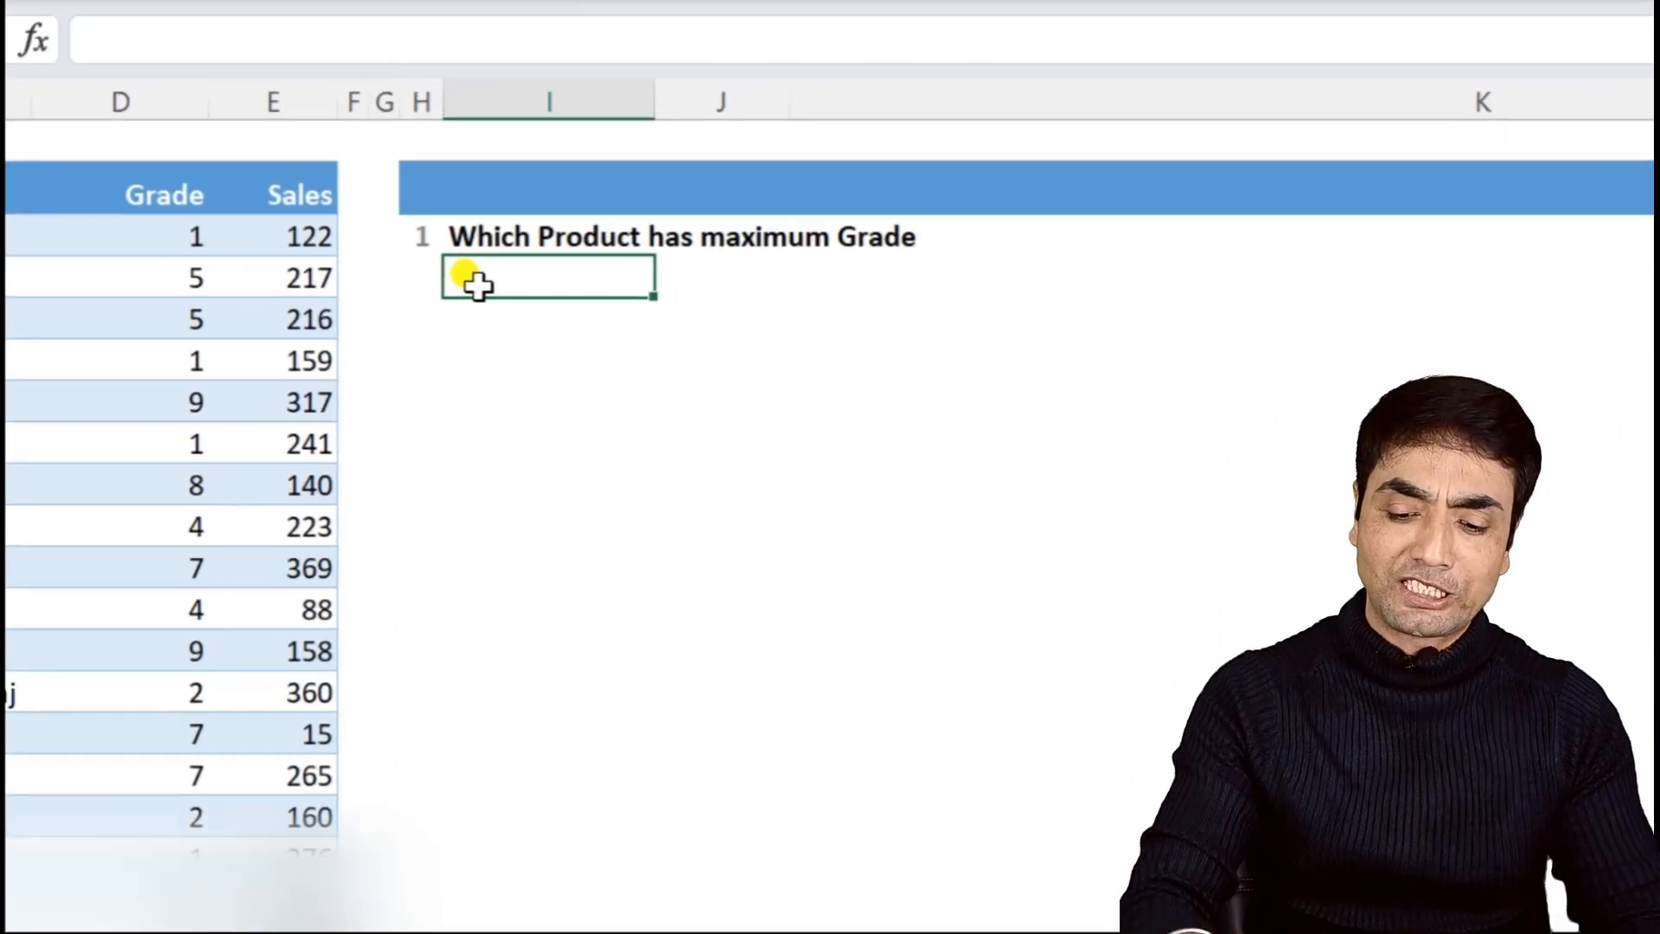
text(=inde)
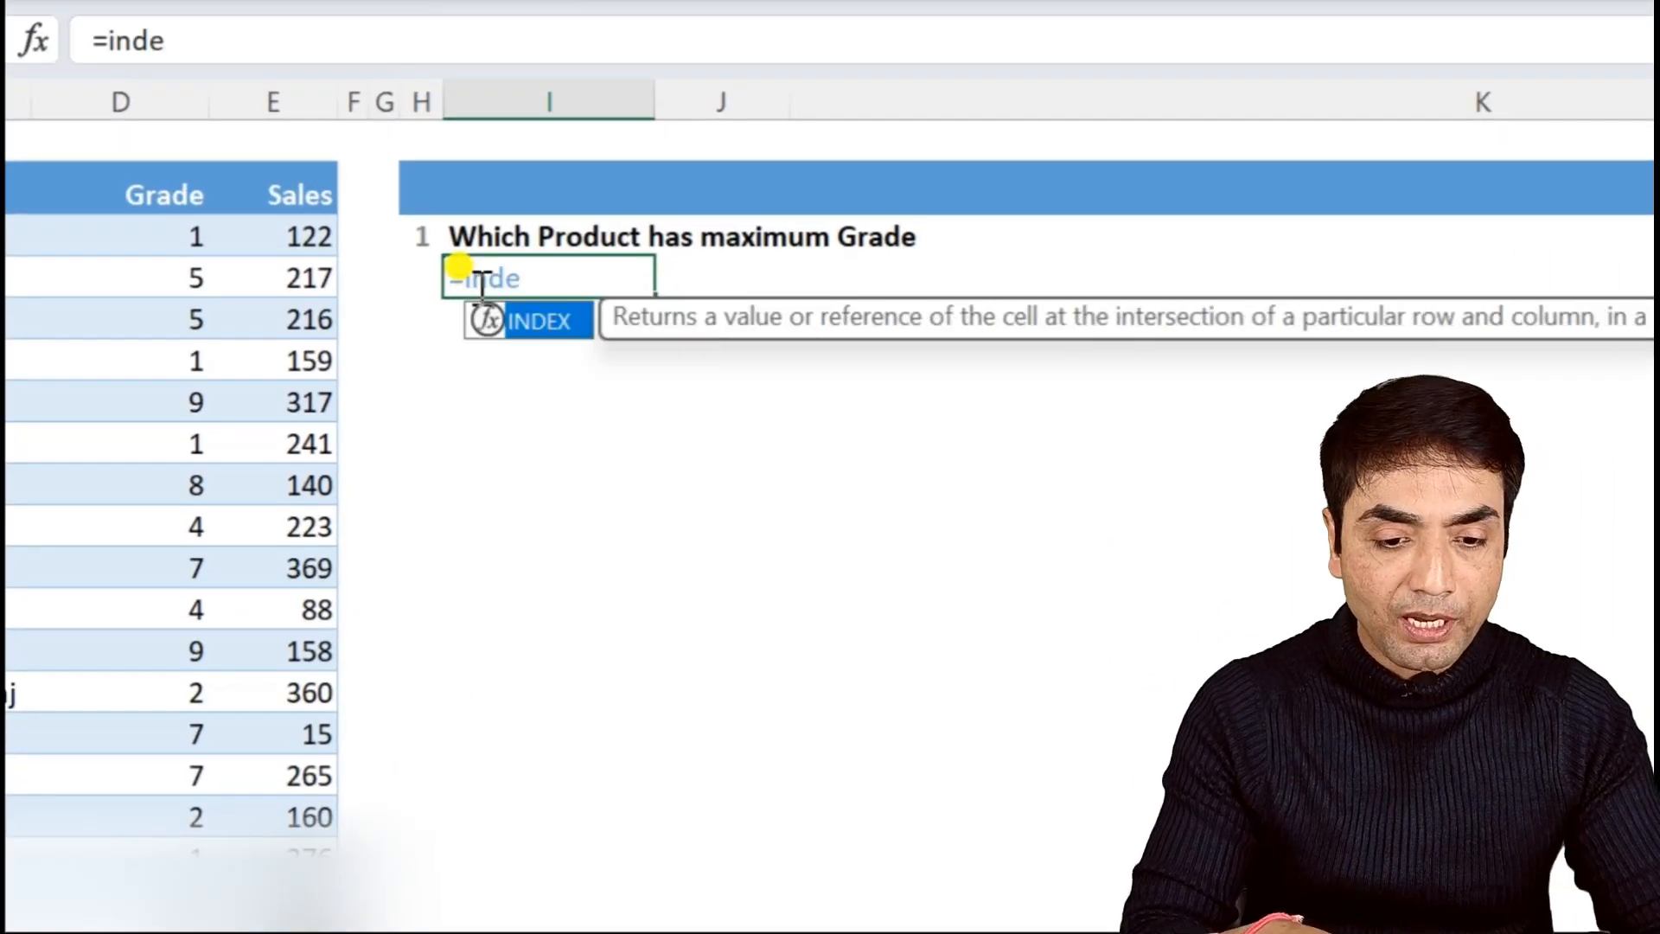
key(Tab)
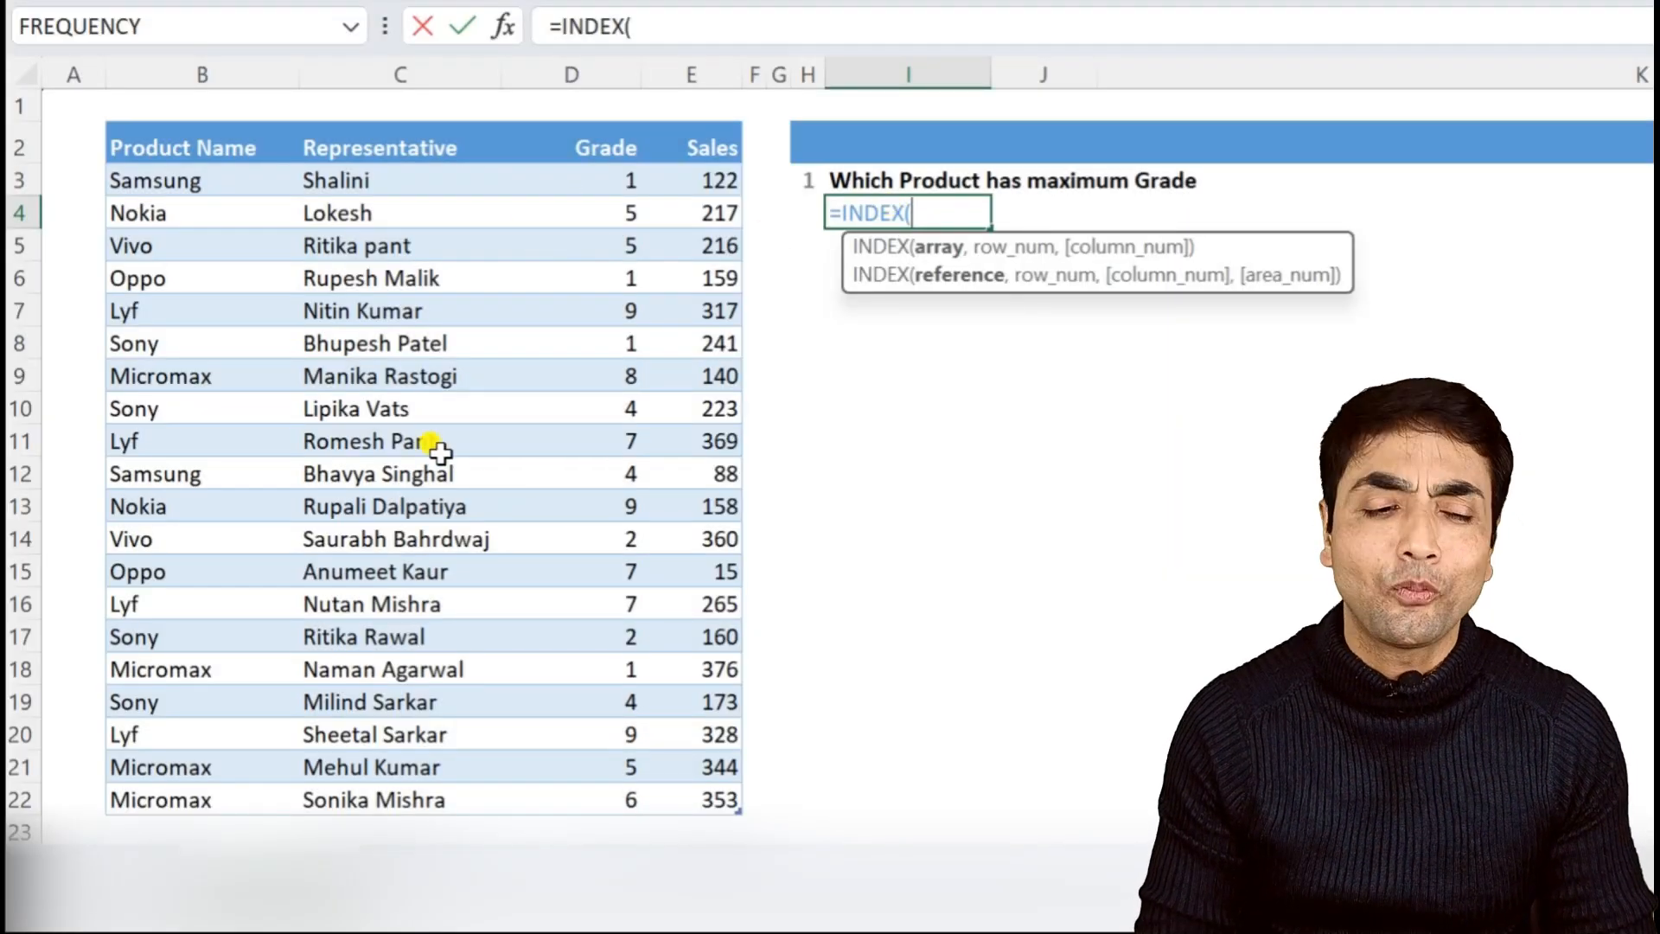
drag(155, 177, 289, 723)
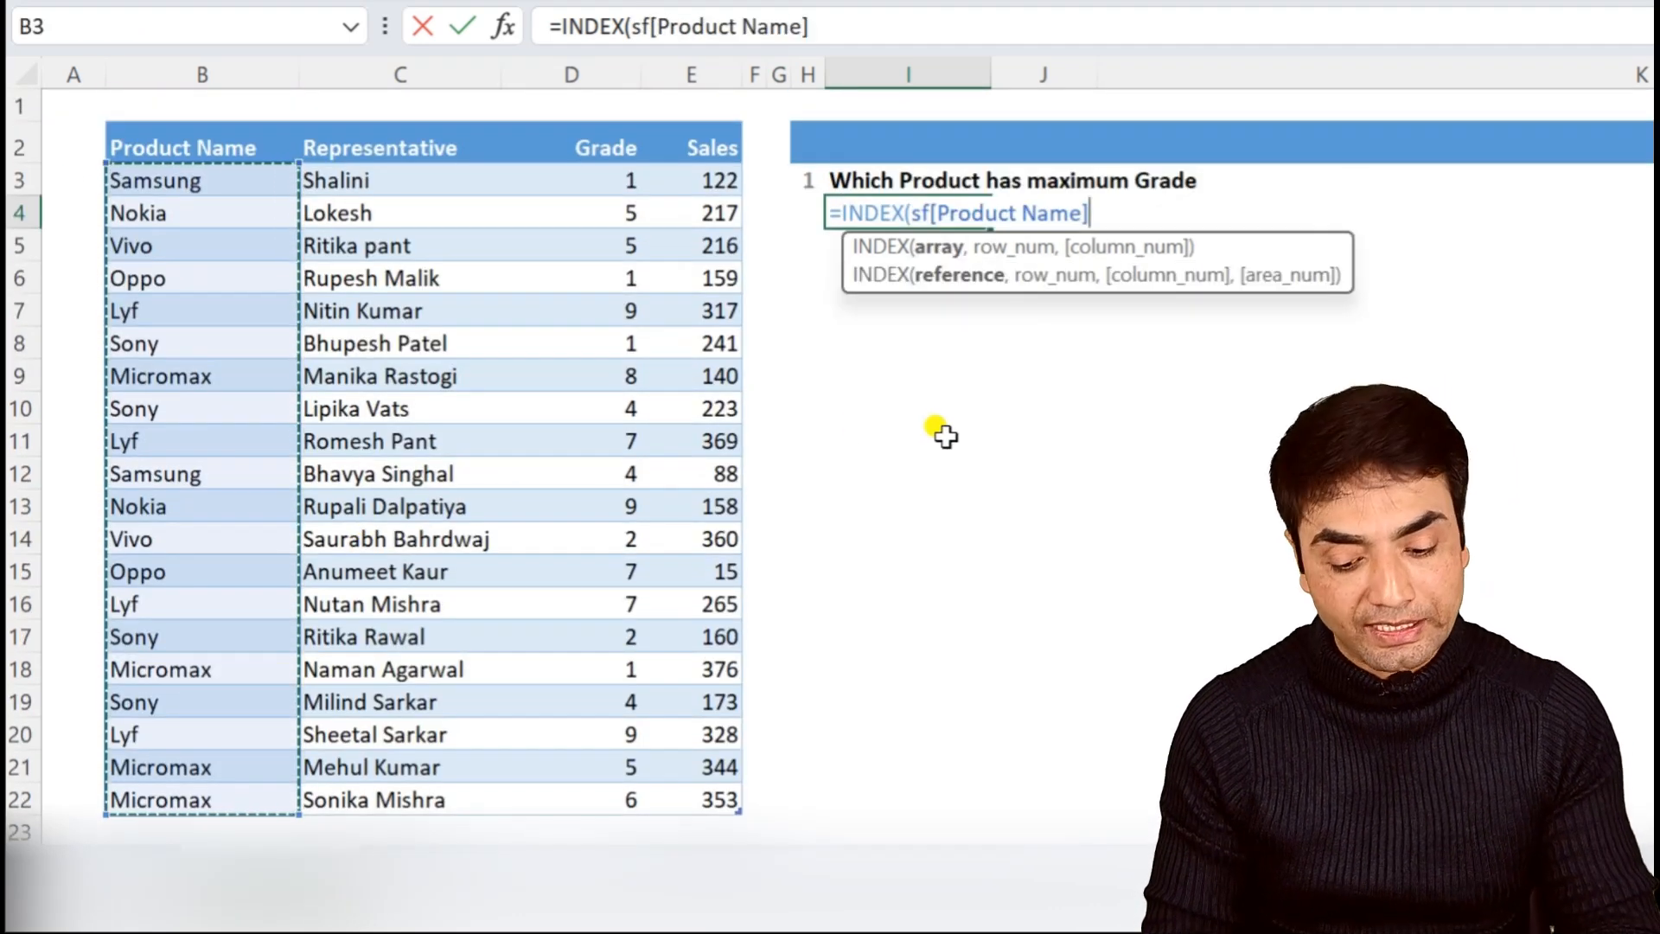
text(,)
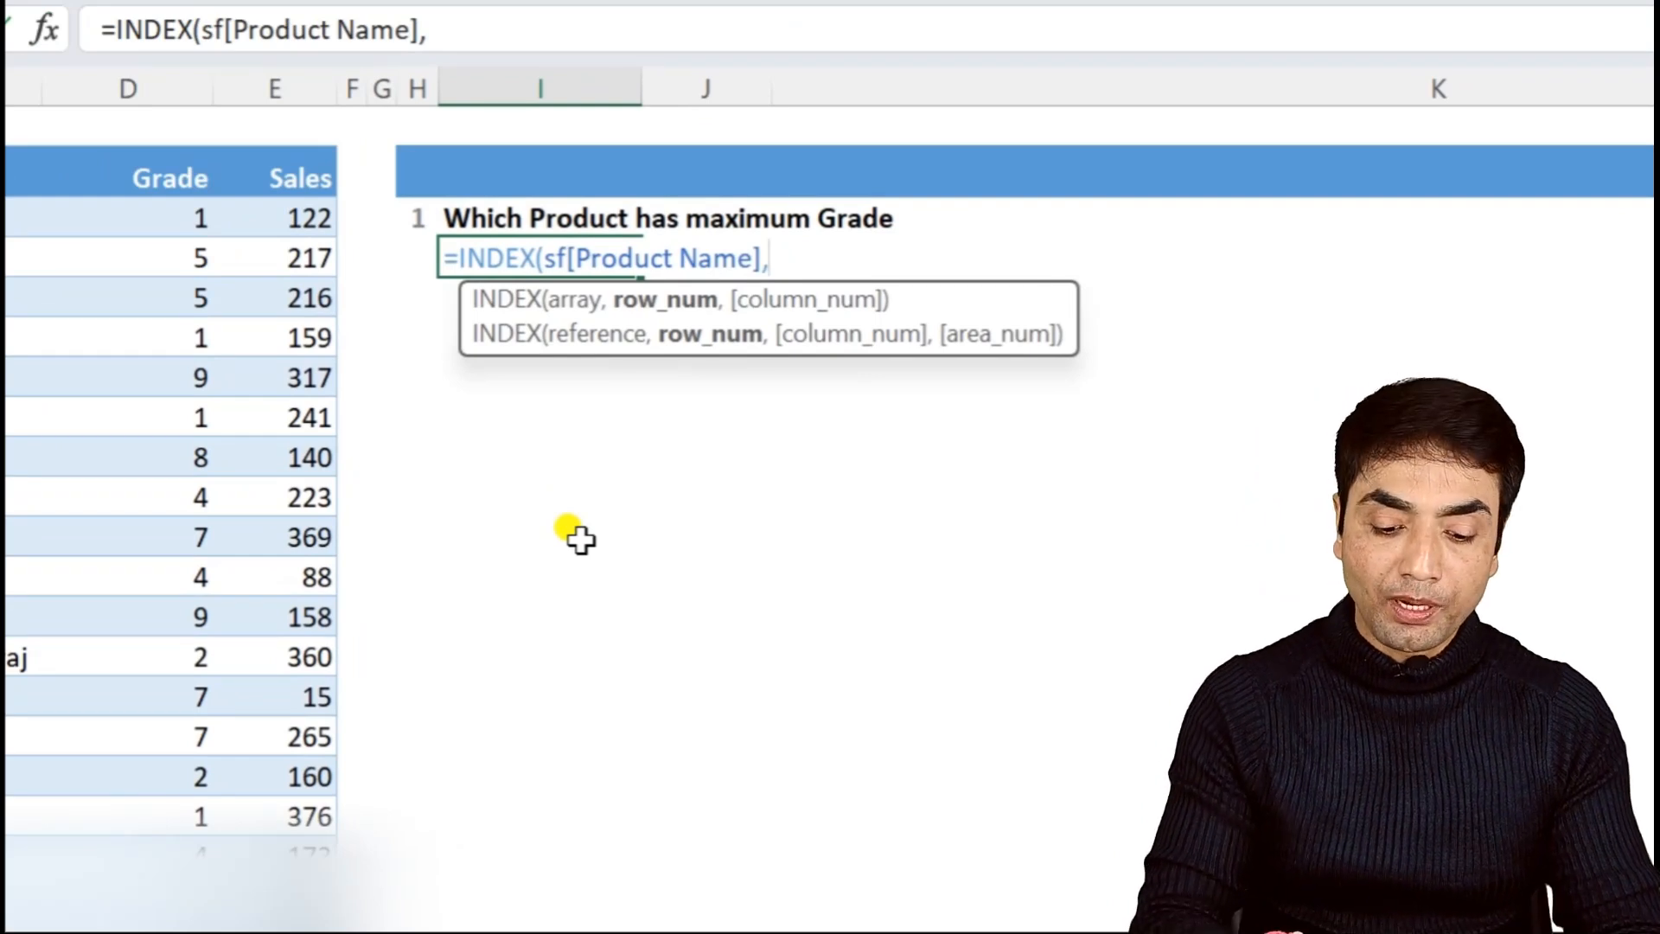
Step: Complete the I4 formula with MATCH(MAX(sf[Grade]),sf[Grade],0) as the row number
text(mat)
key(Tab)
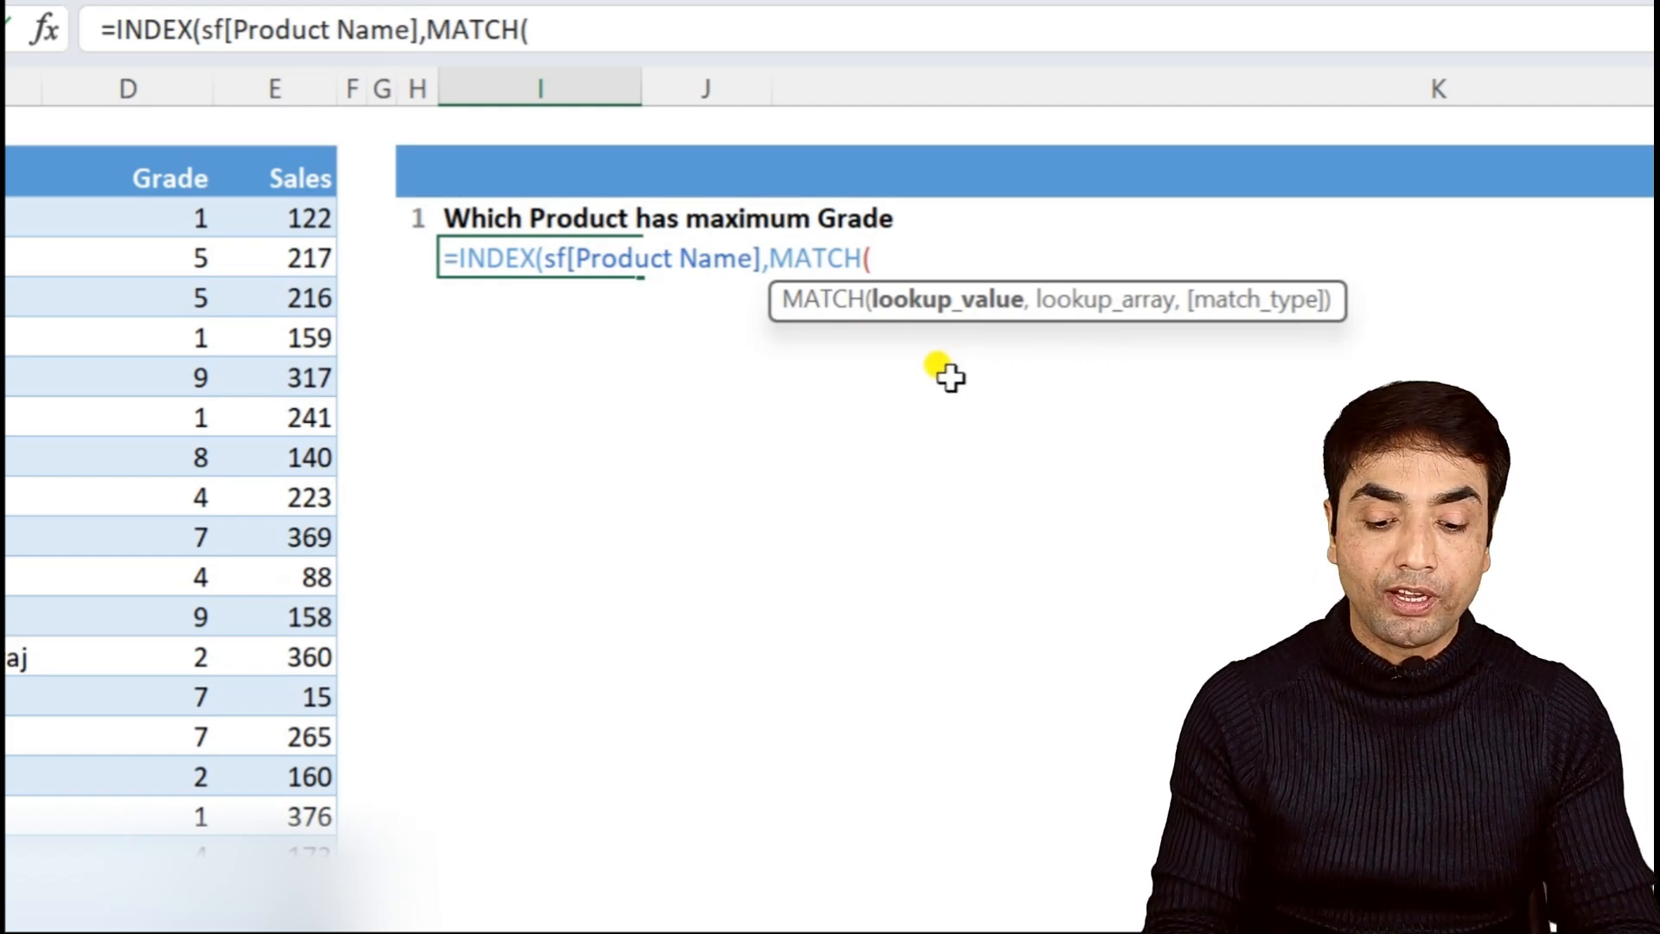
text(max)
key(Tab)
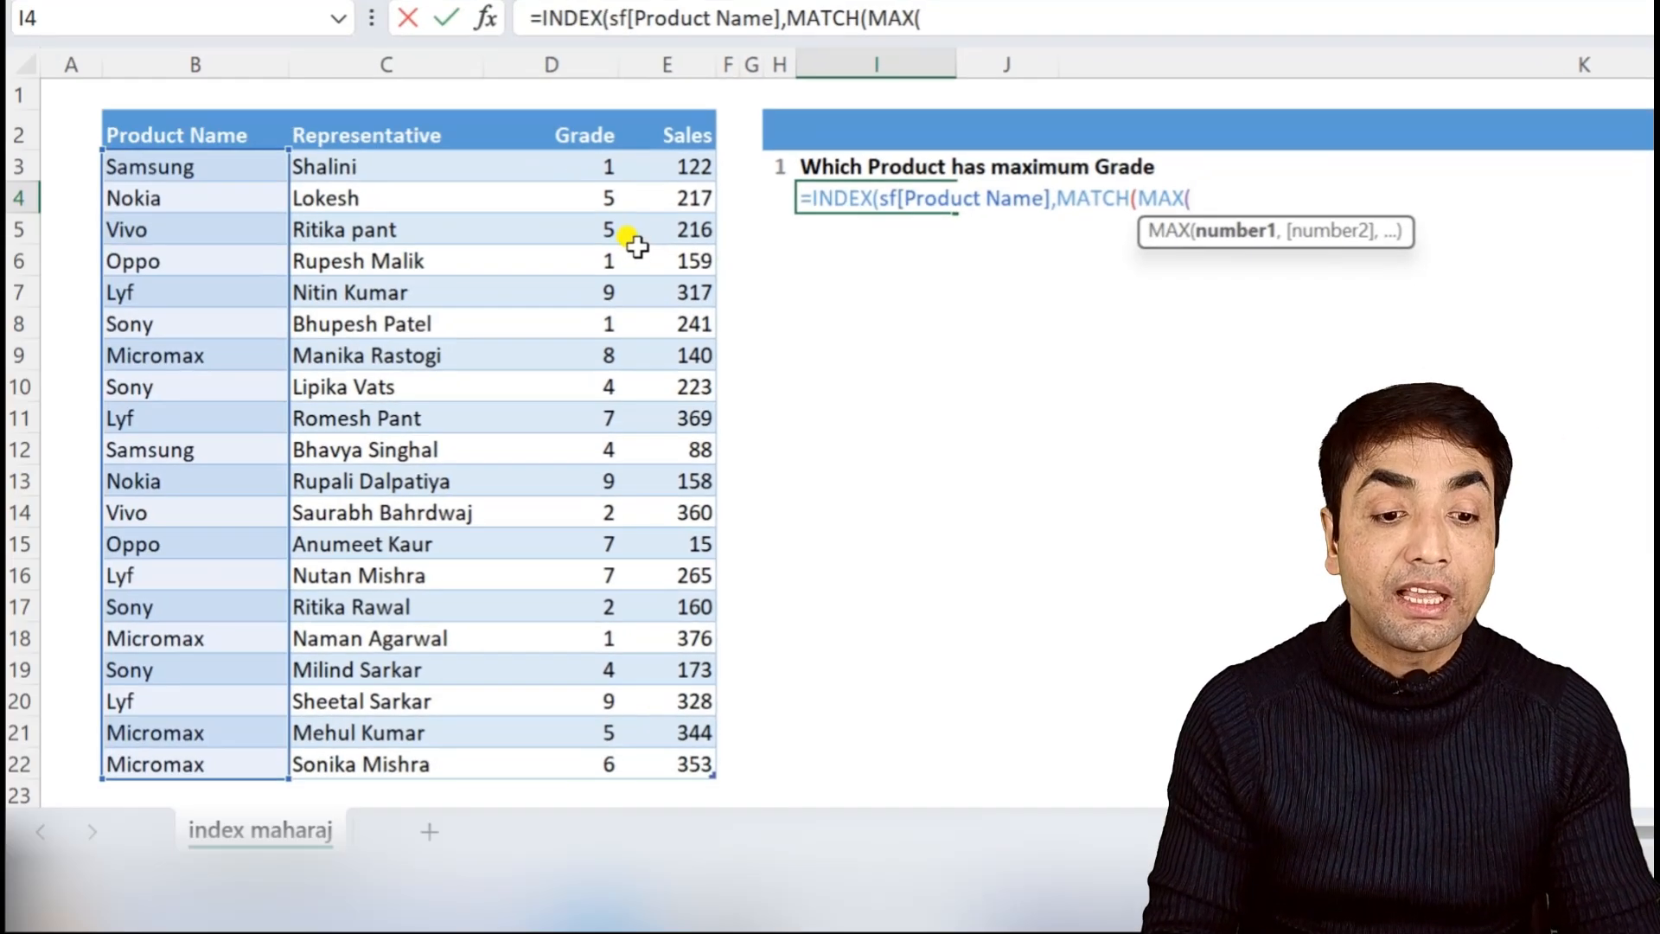
drag(197, 218, 149, 702)
drag(566, 549, 594, 768)
text(),)
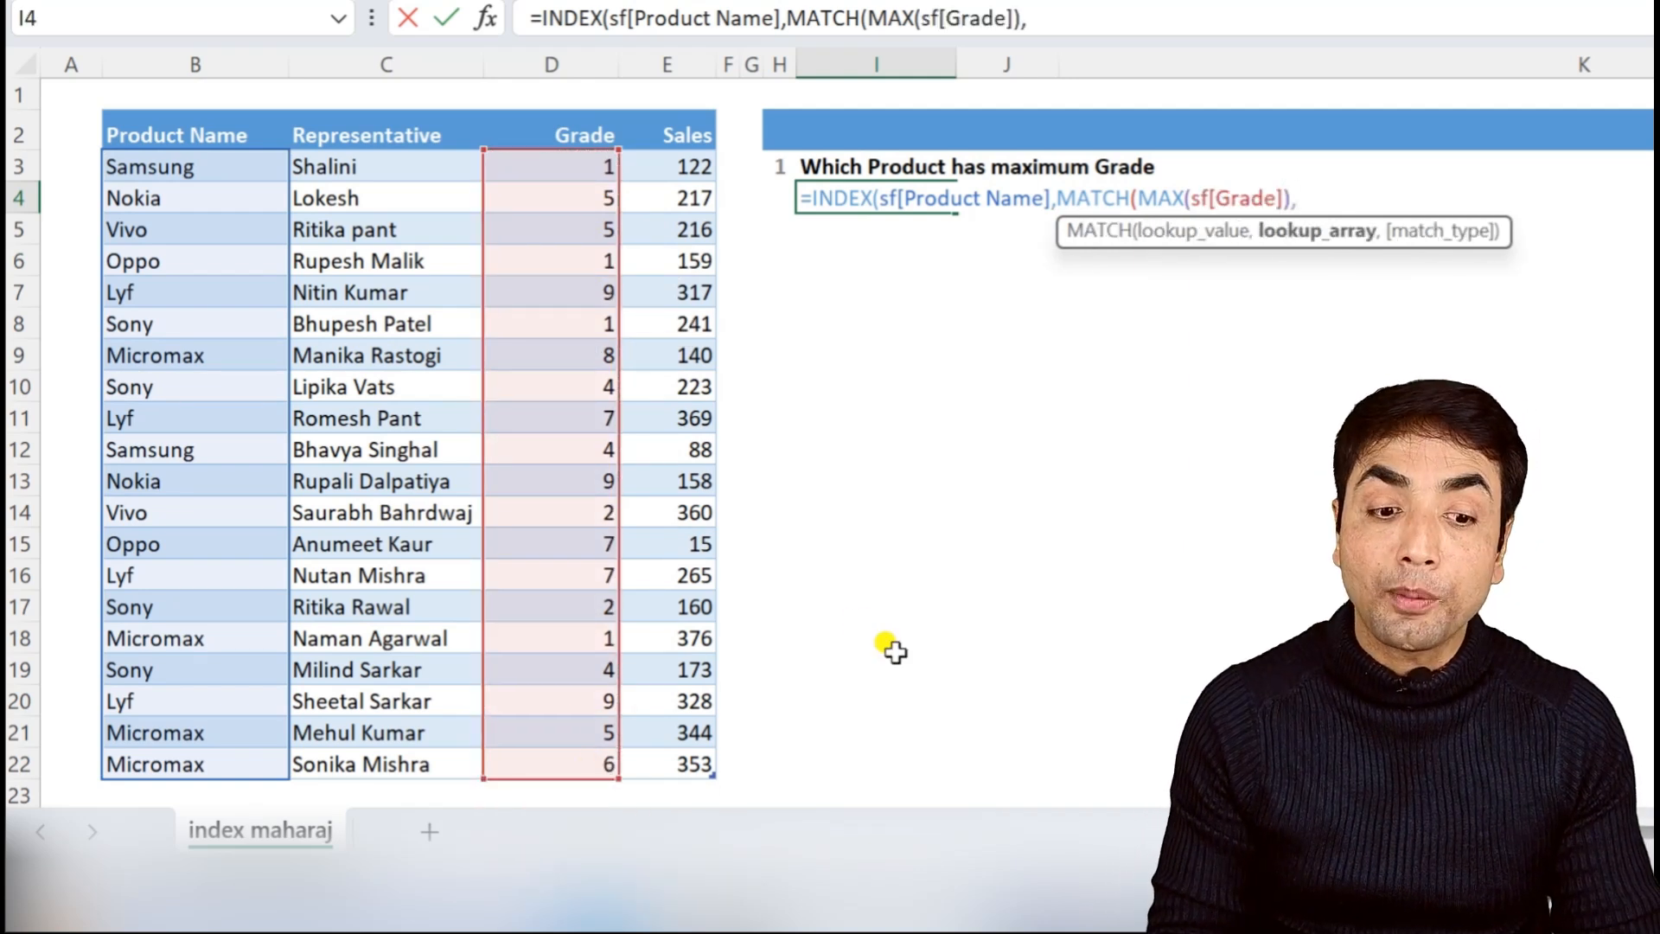
drag(554, 166, 566, 766)
text(,0)
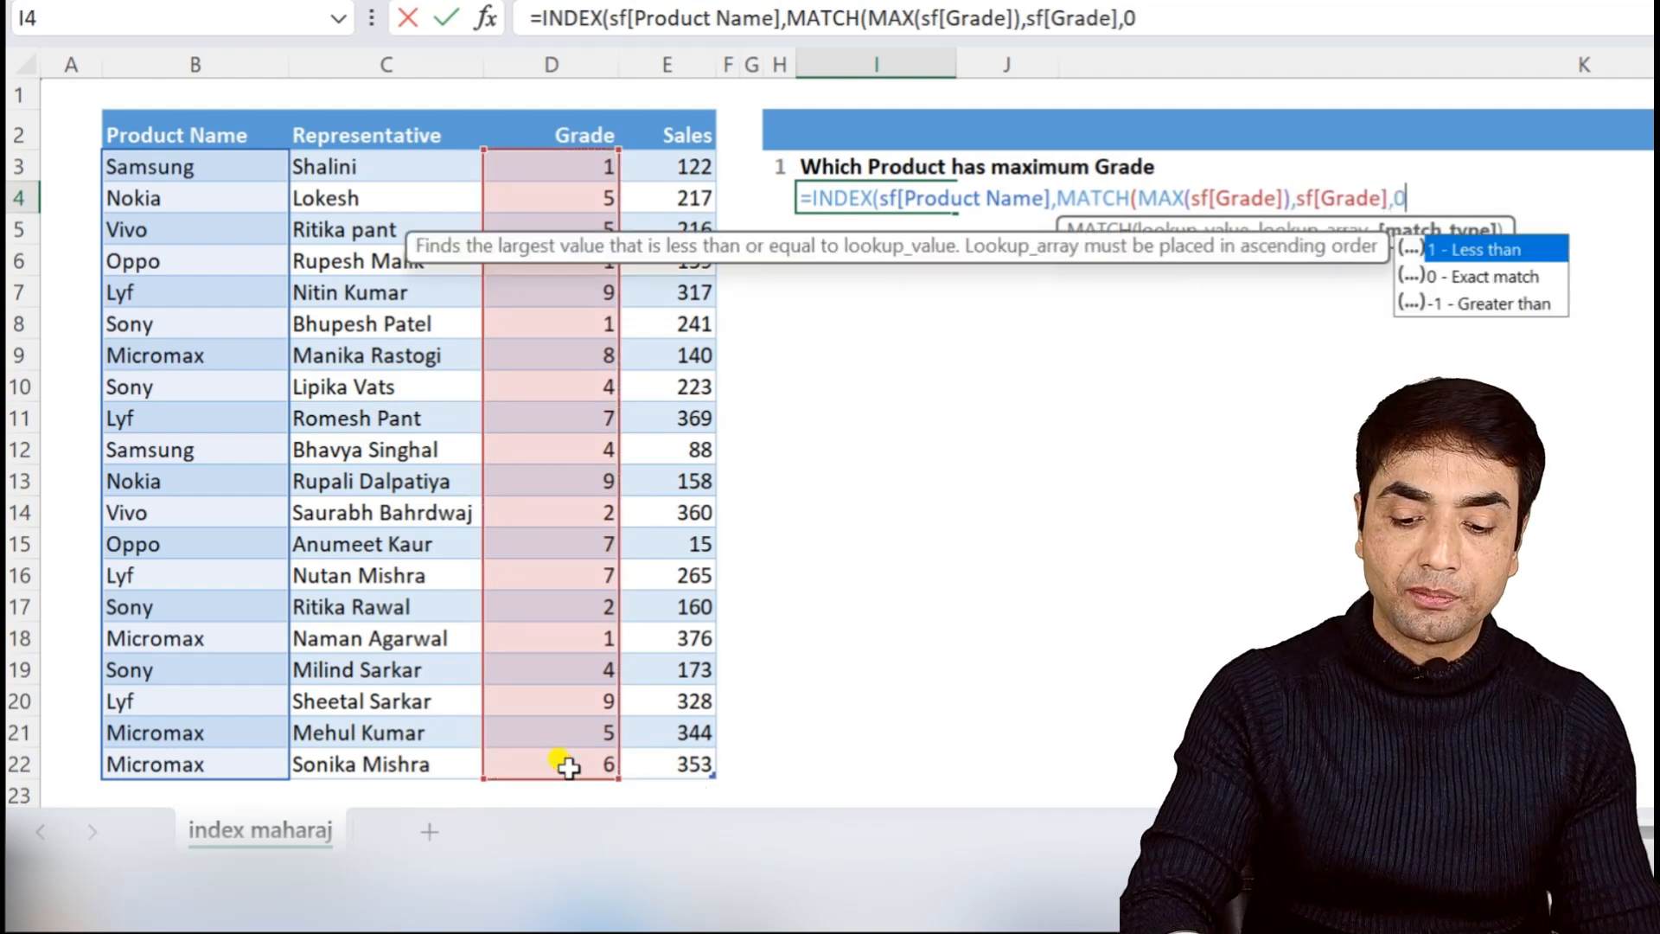
text()))
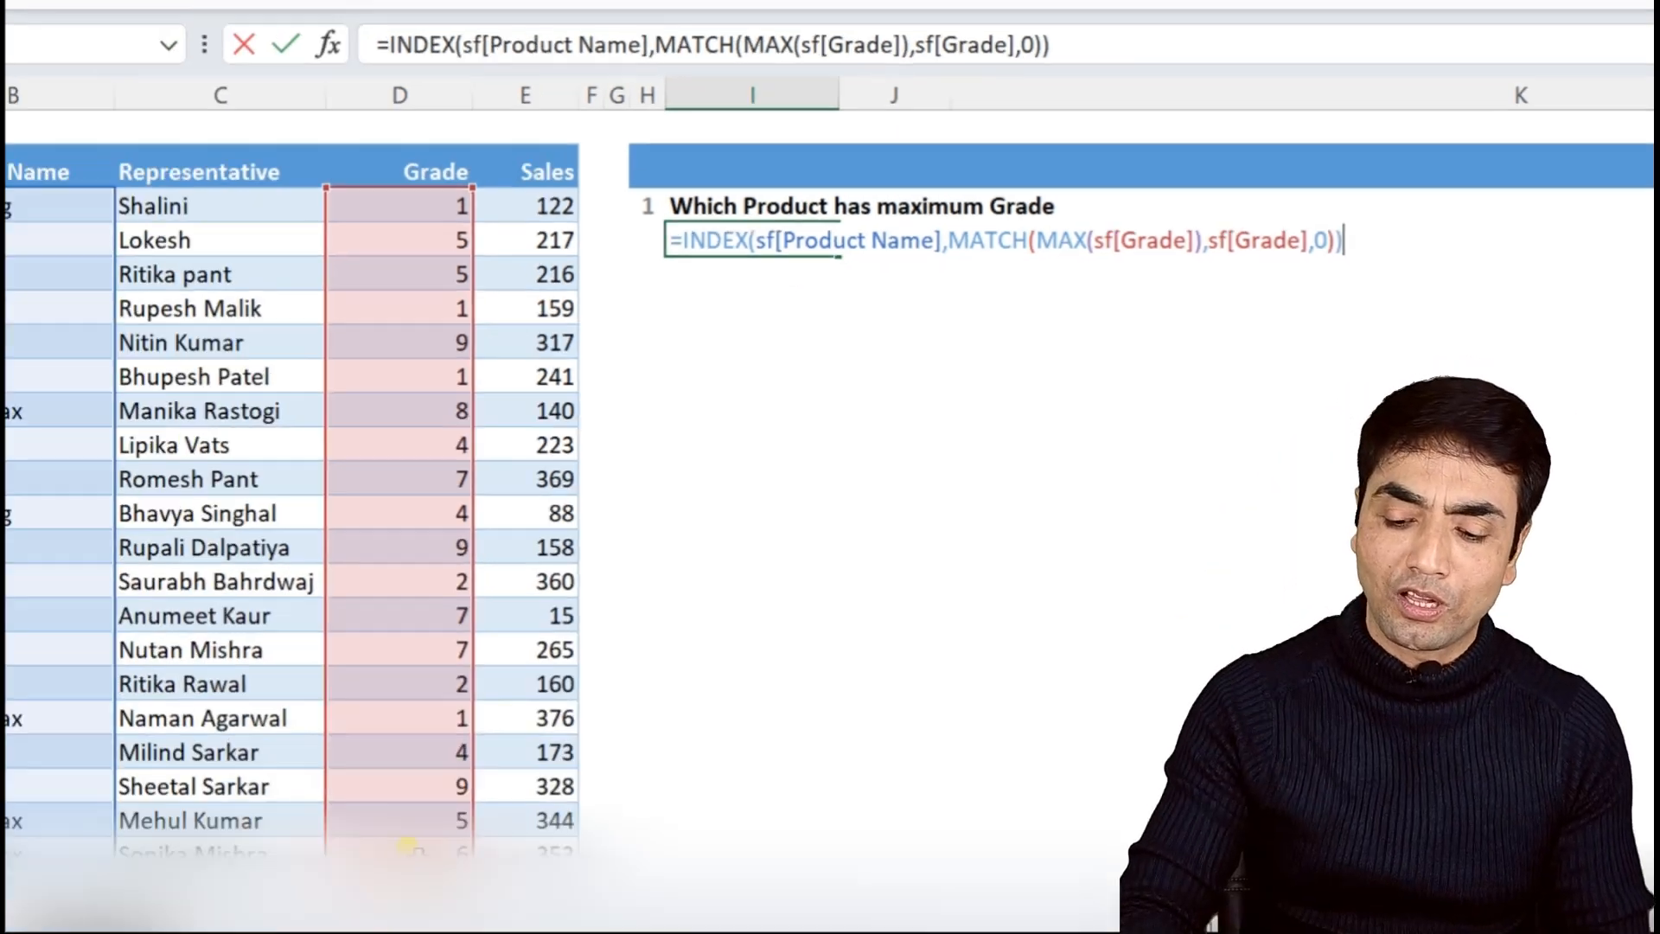
key(Return)
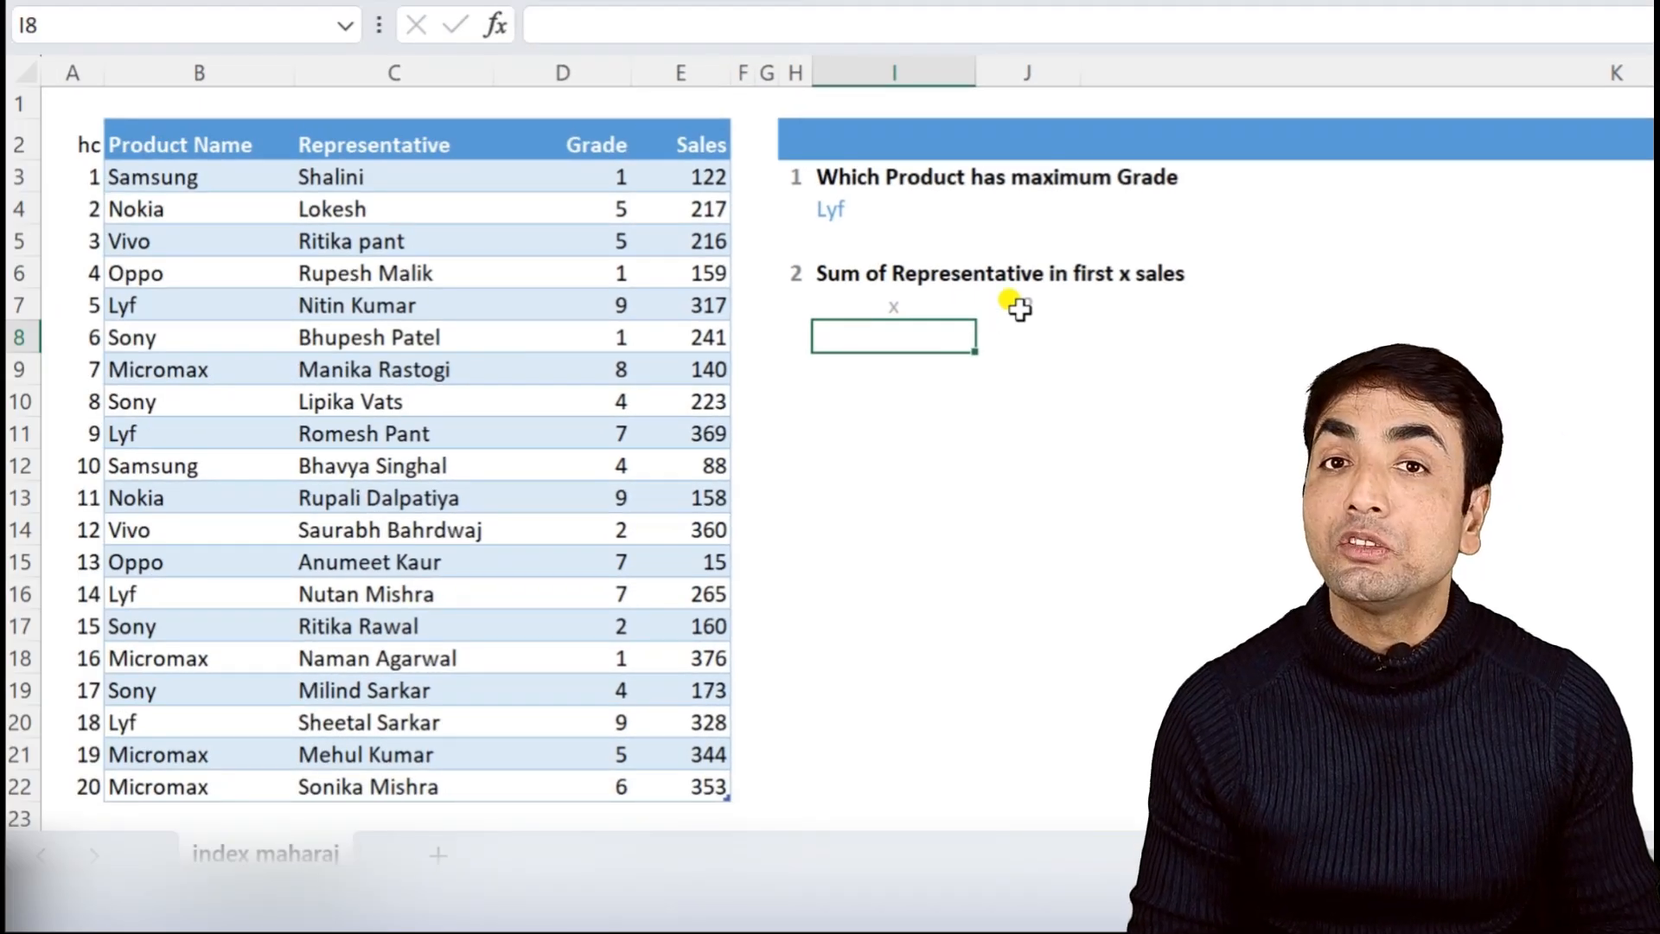
Step: Set x in J7 to 5 and highlight the first five Sales values it covers
click(1020, 307)
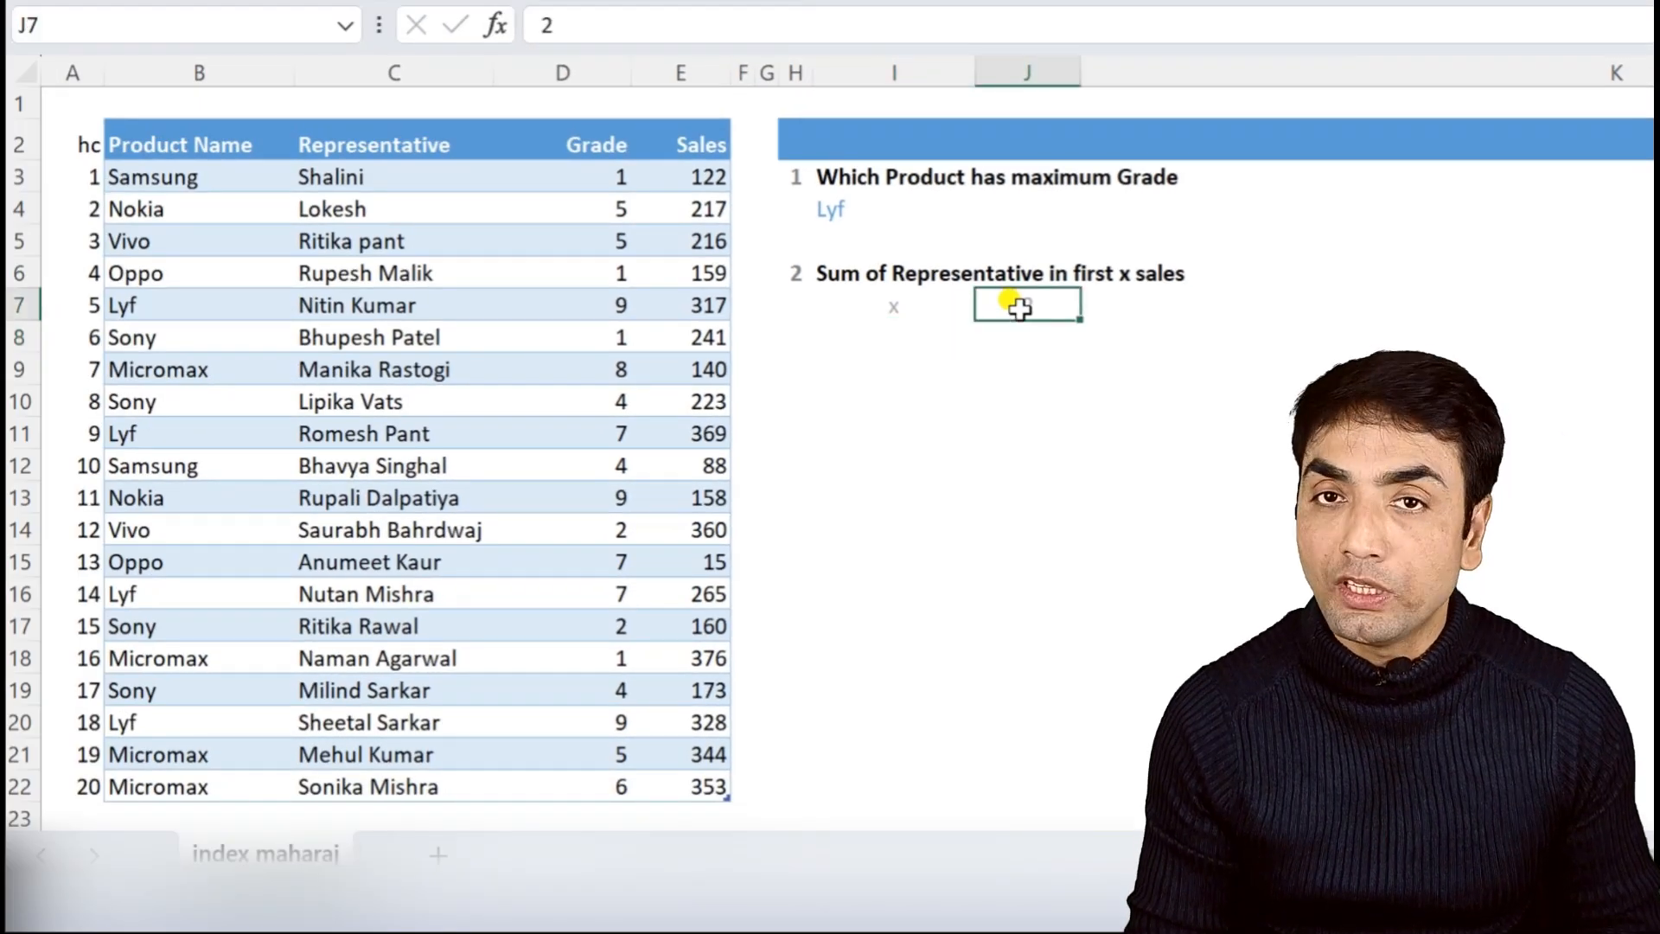
click(700, 176)
drag(705, 178, 704, 207)
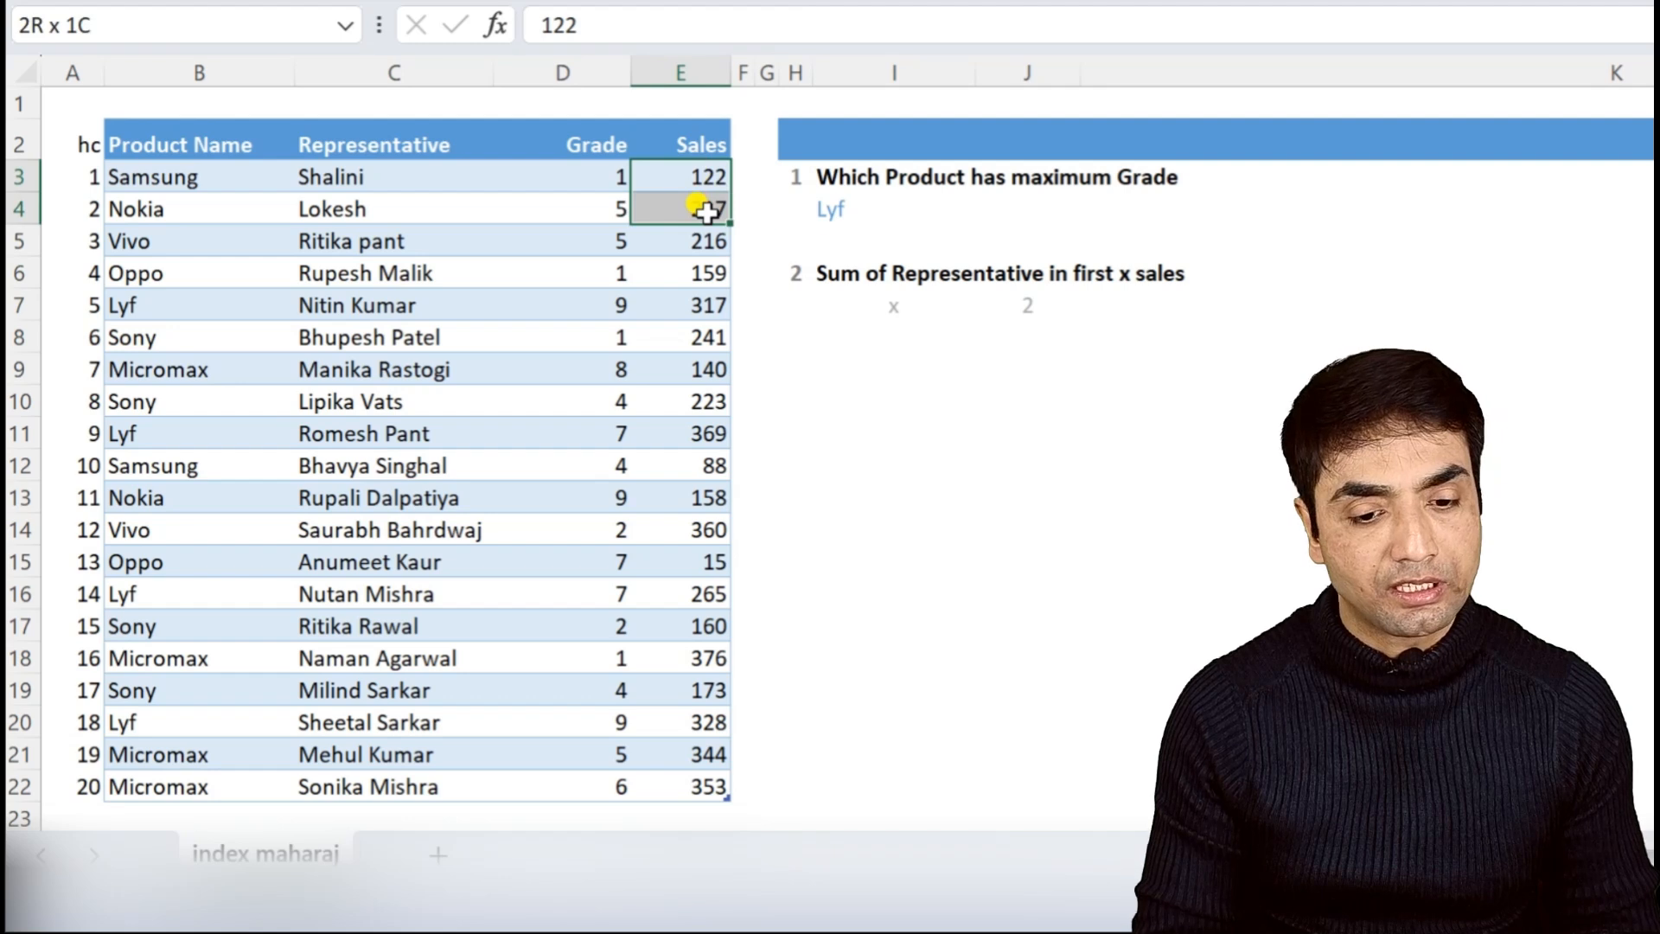
click(1022, 306)
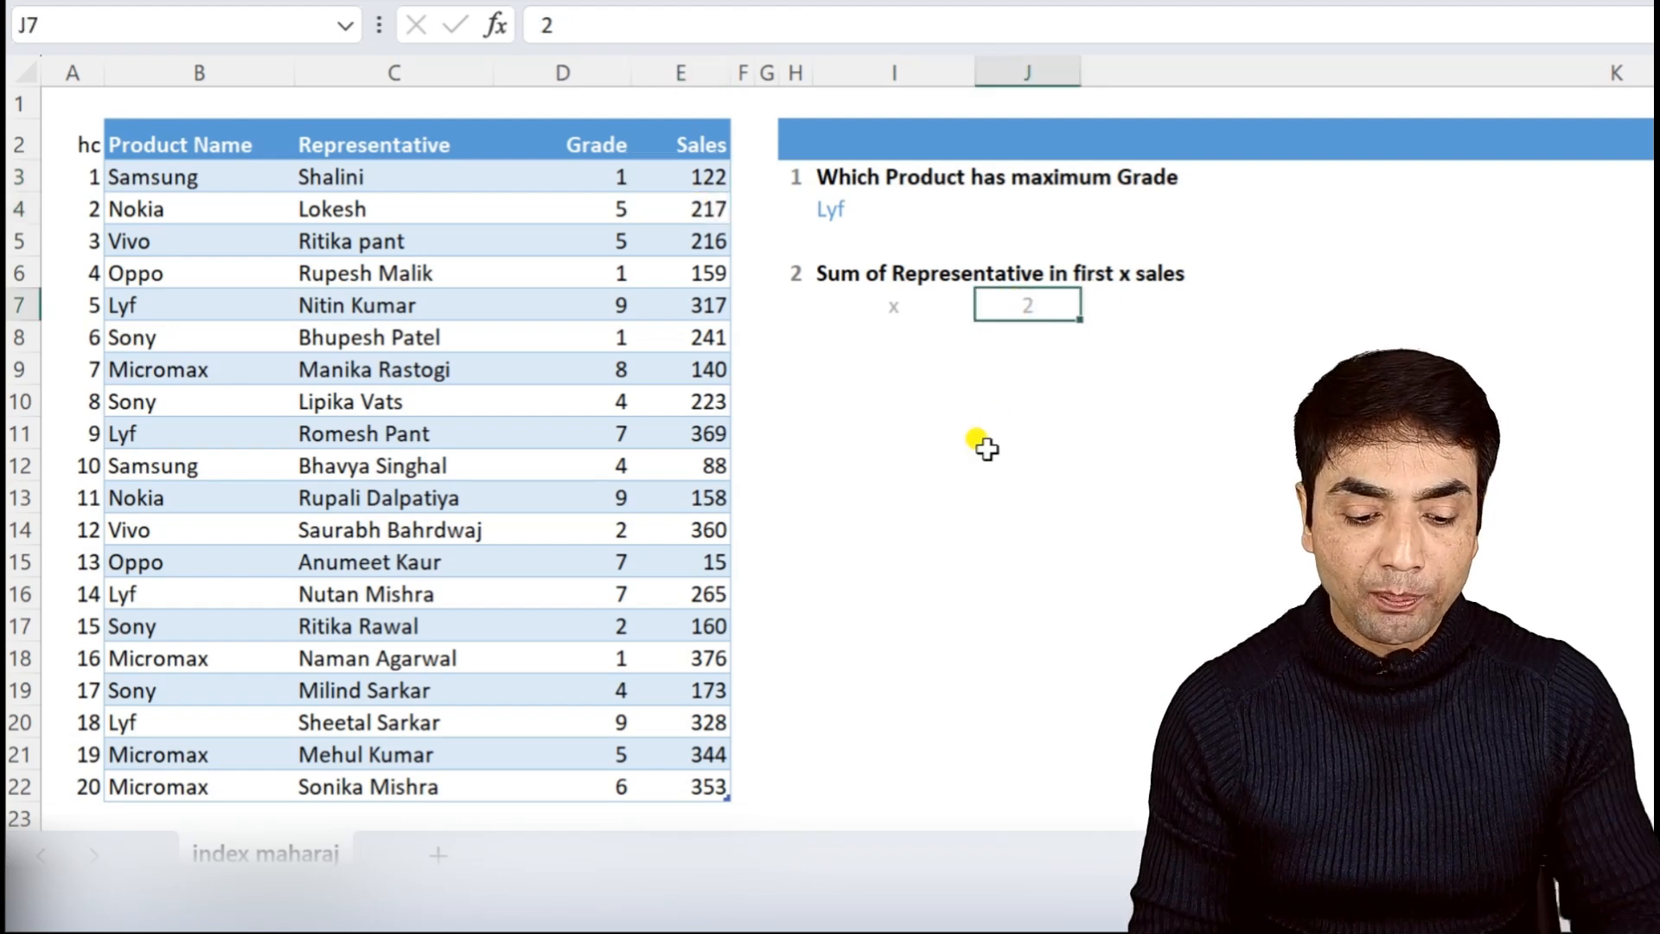
text(5)
click(983, 436)
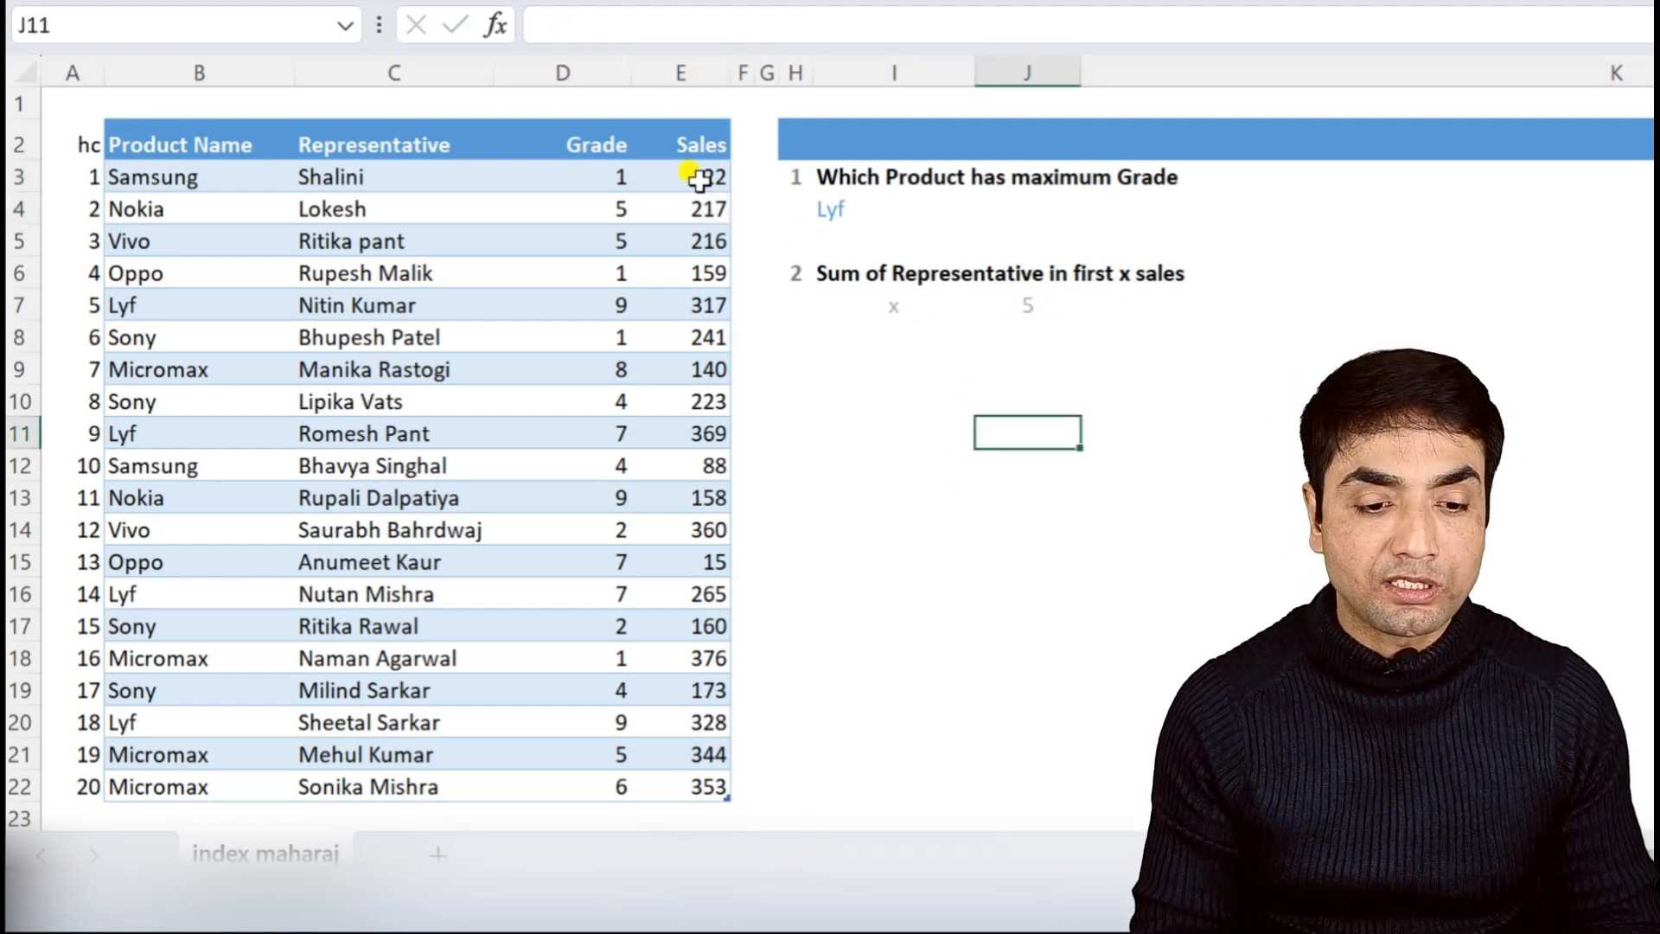
drag(694, 177, 687, 294)
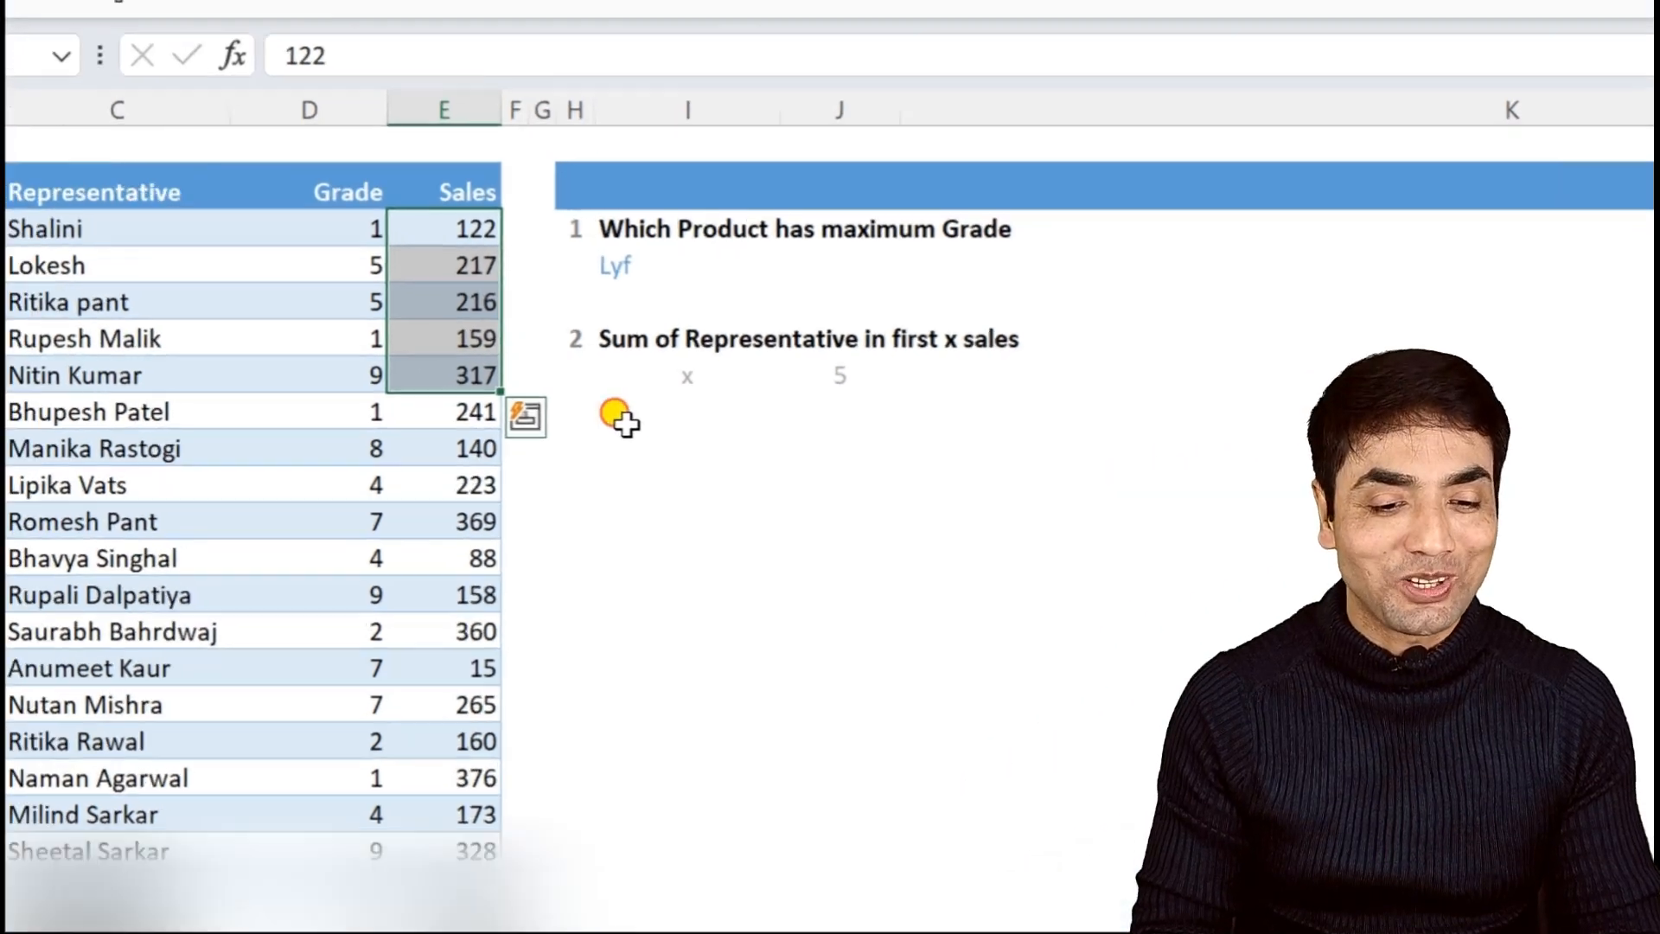
Step: Start a SUM formula in cell I8 with an open-ended range beginning at E3
click(832, 339)
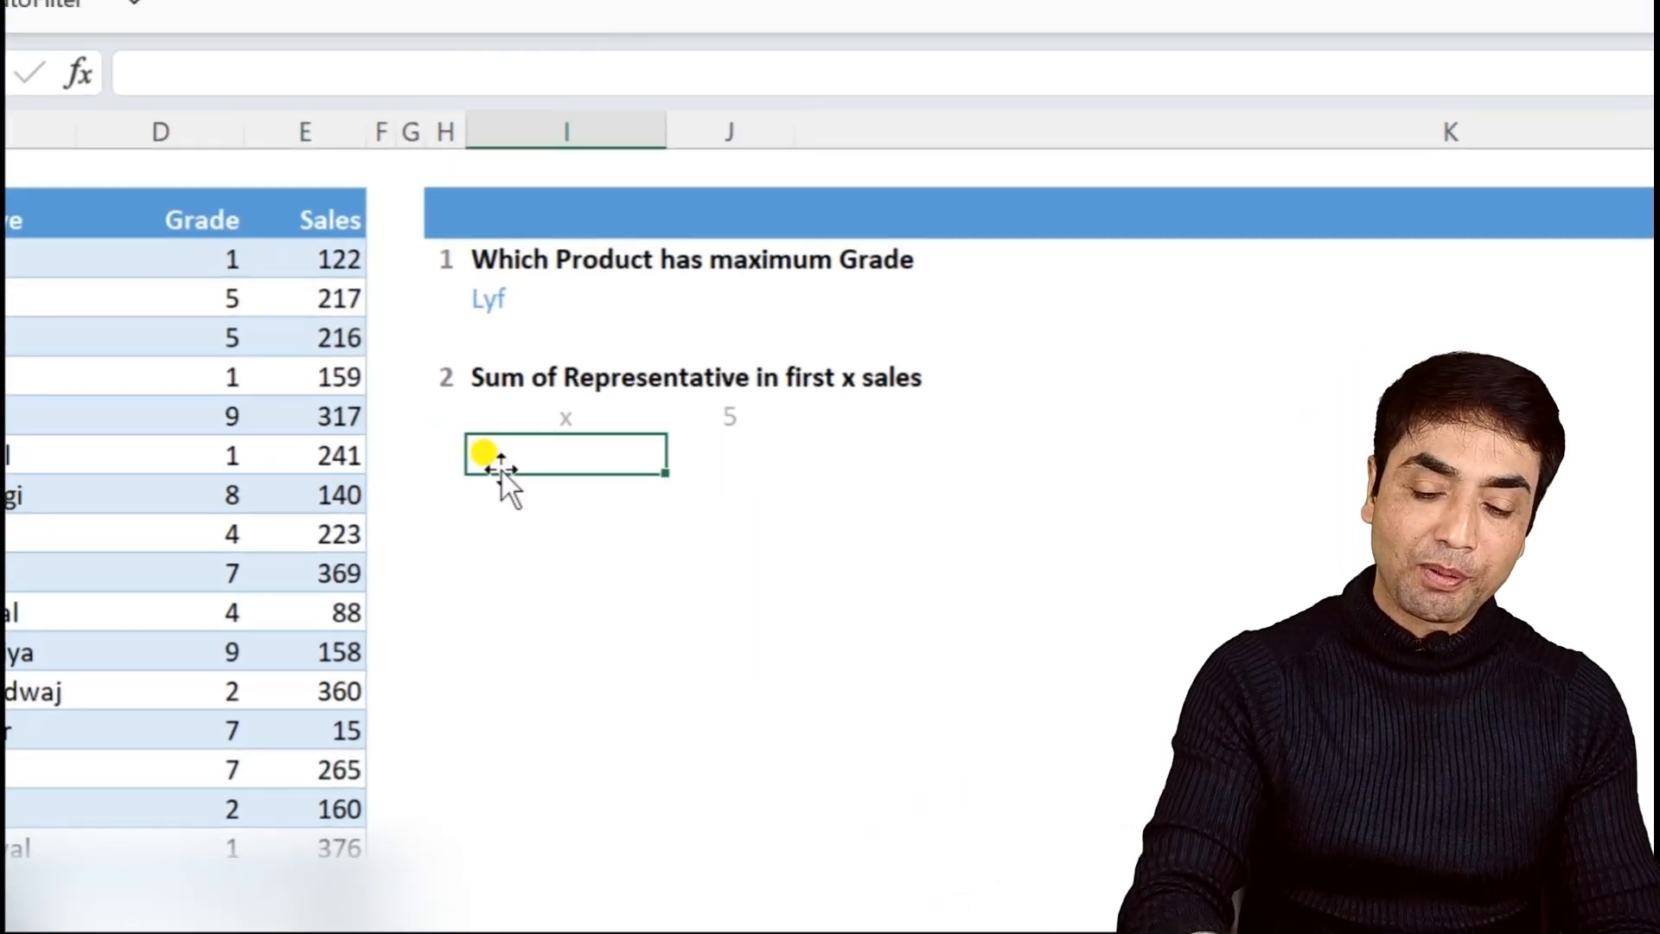
text(=sum)
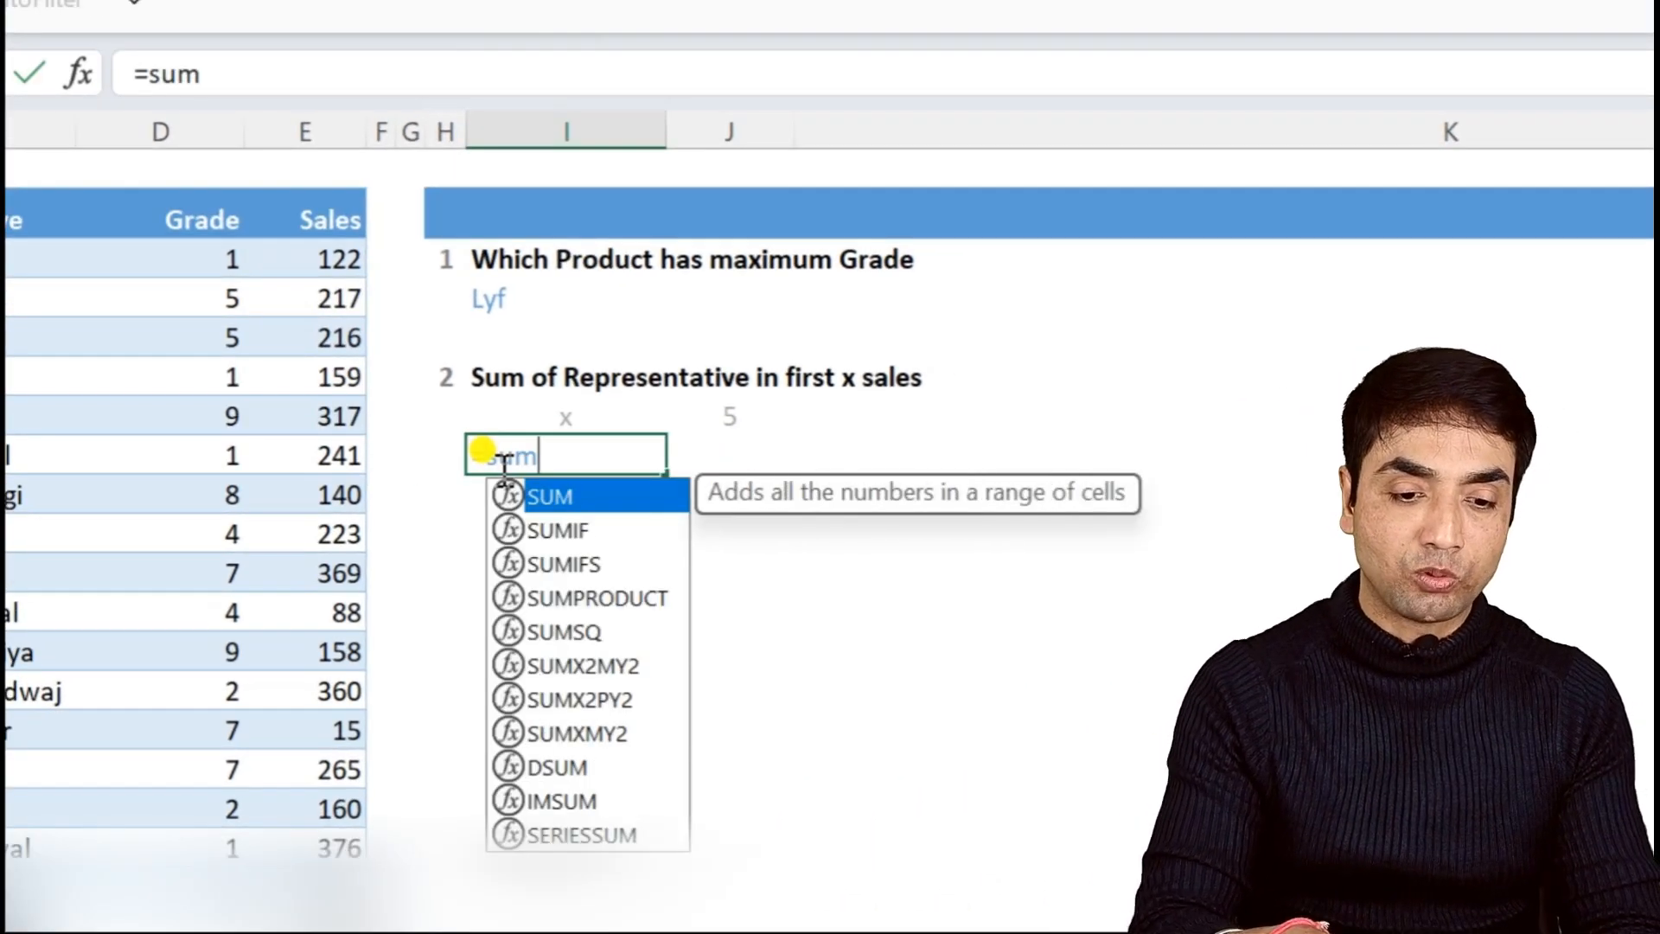
key(Tab)
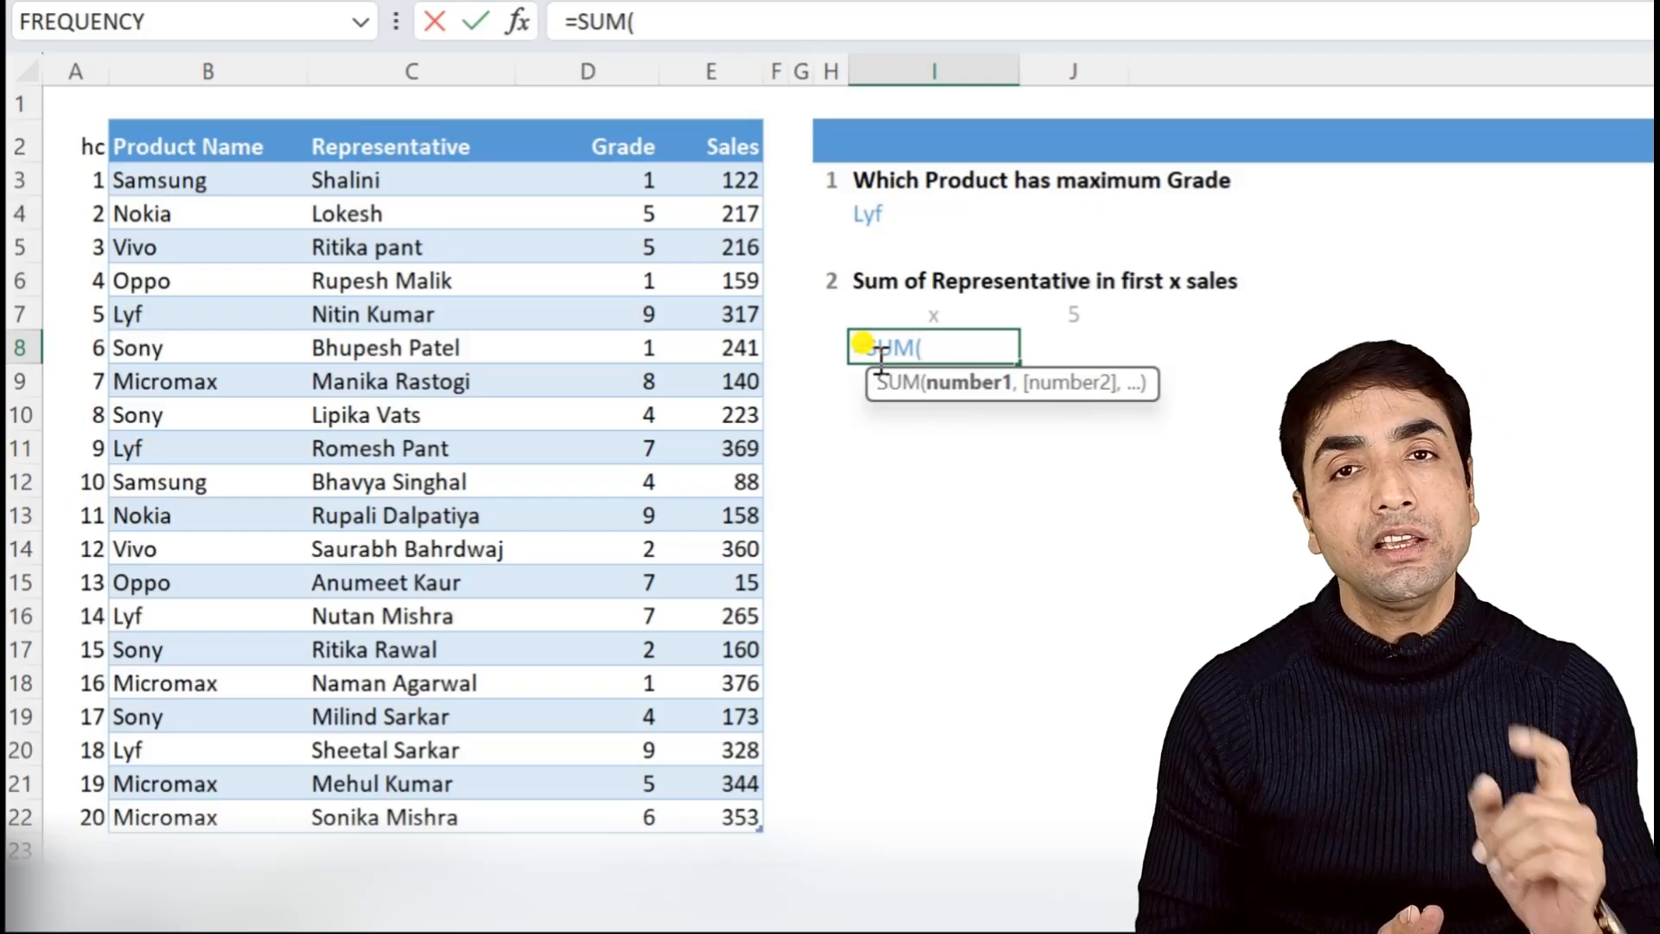
click(715, 179)
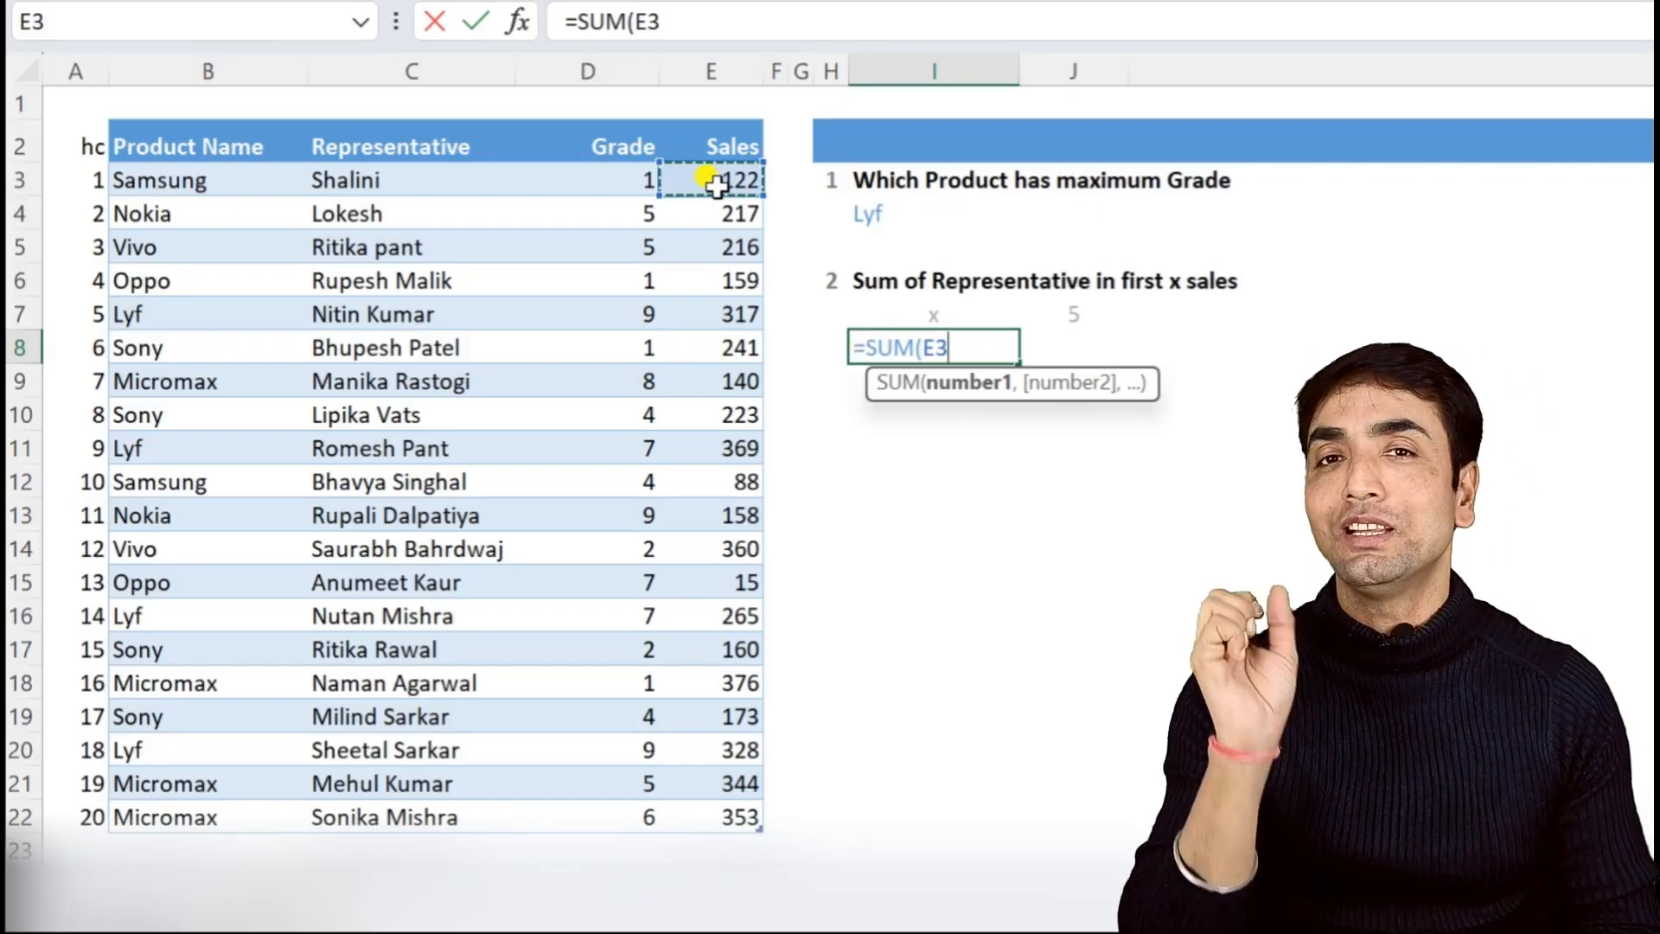
text(:E3)
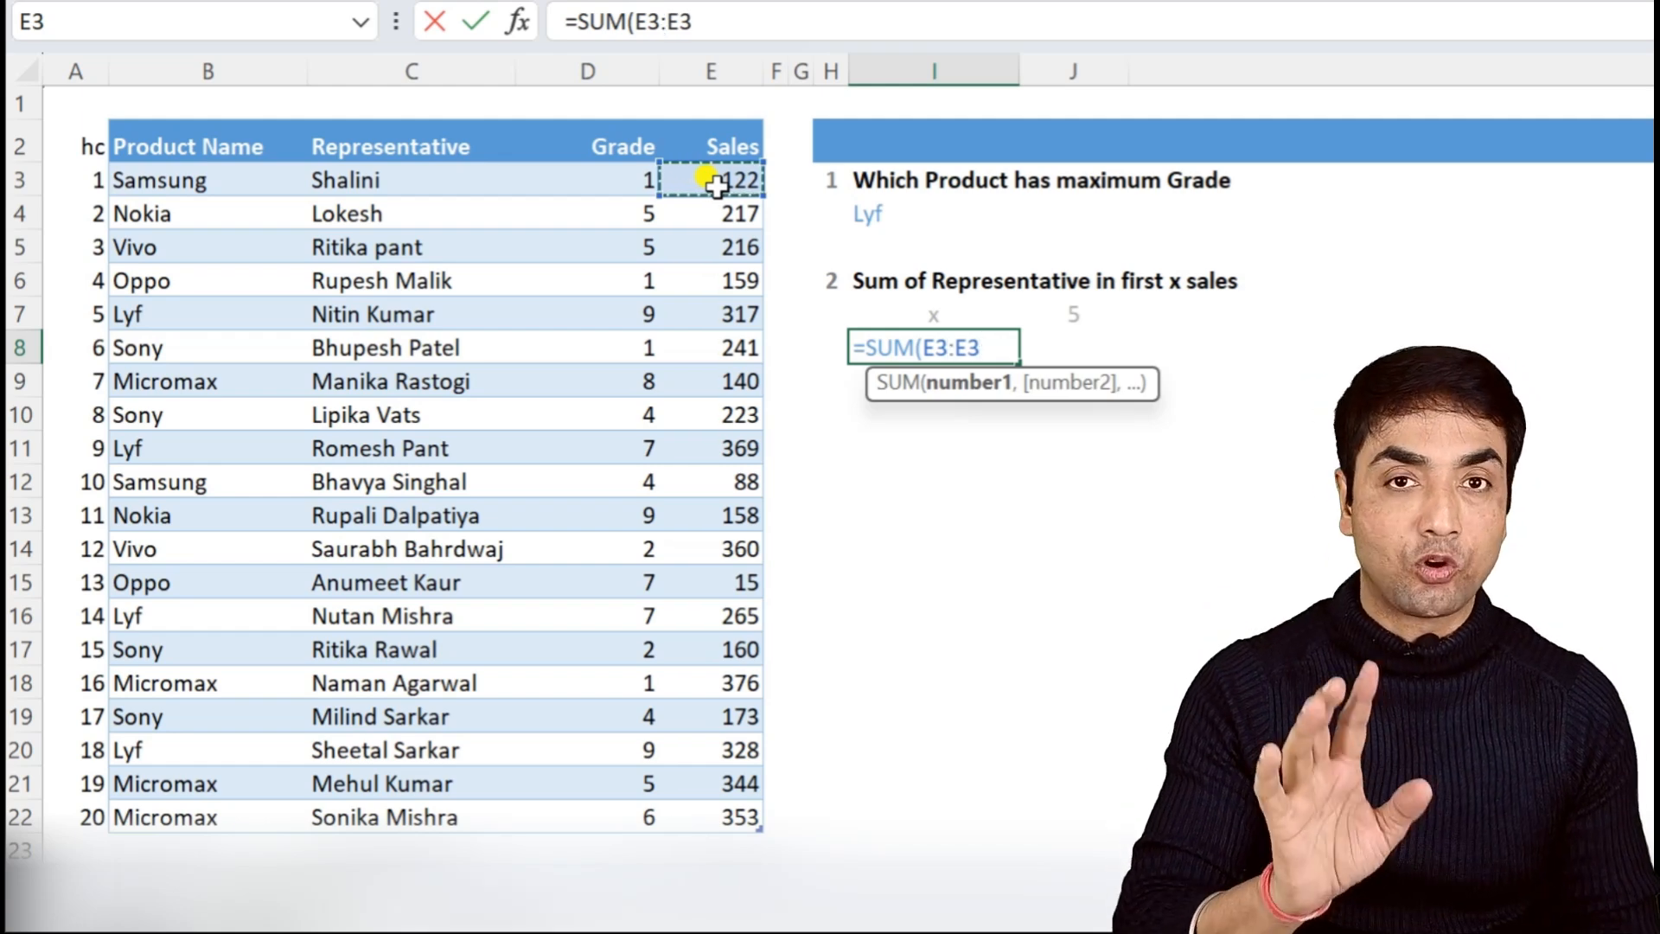
key(BackSpace)
key(BackSpace)
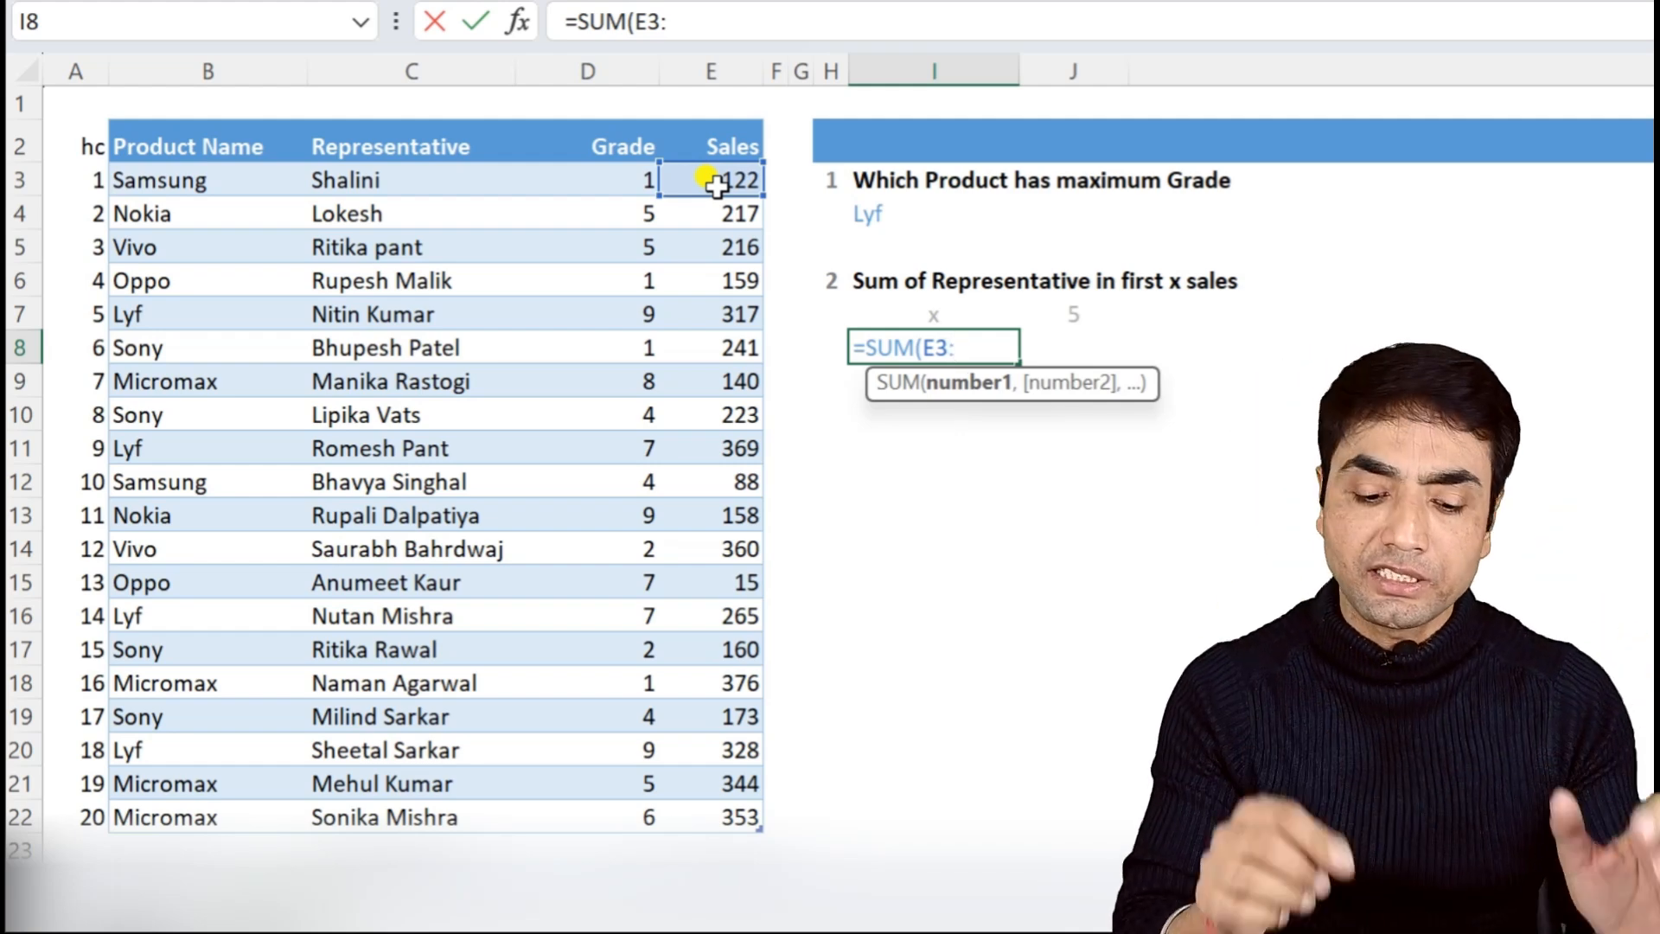
Step: Complete the I8 sum by ending its range with INDEX(sf[Sales],J7)
text(index)
key(Tab)
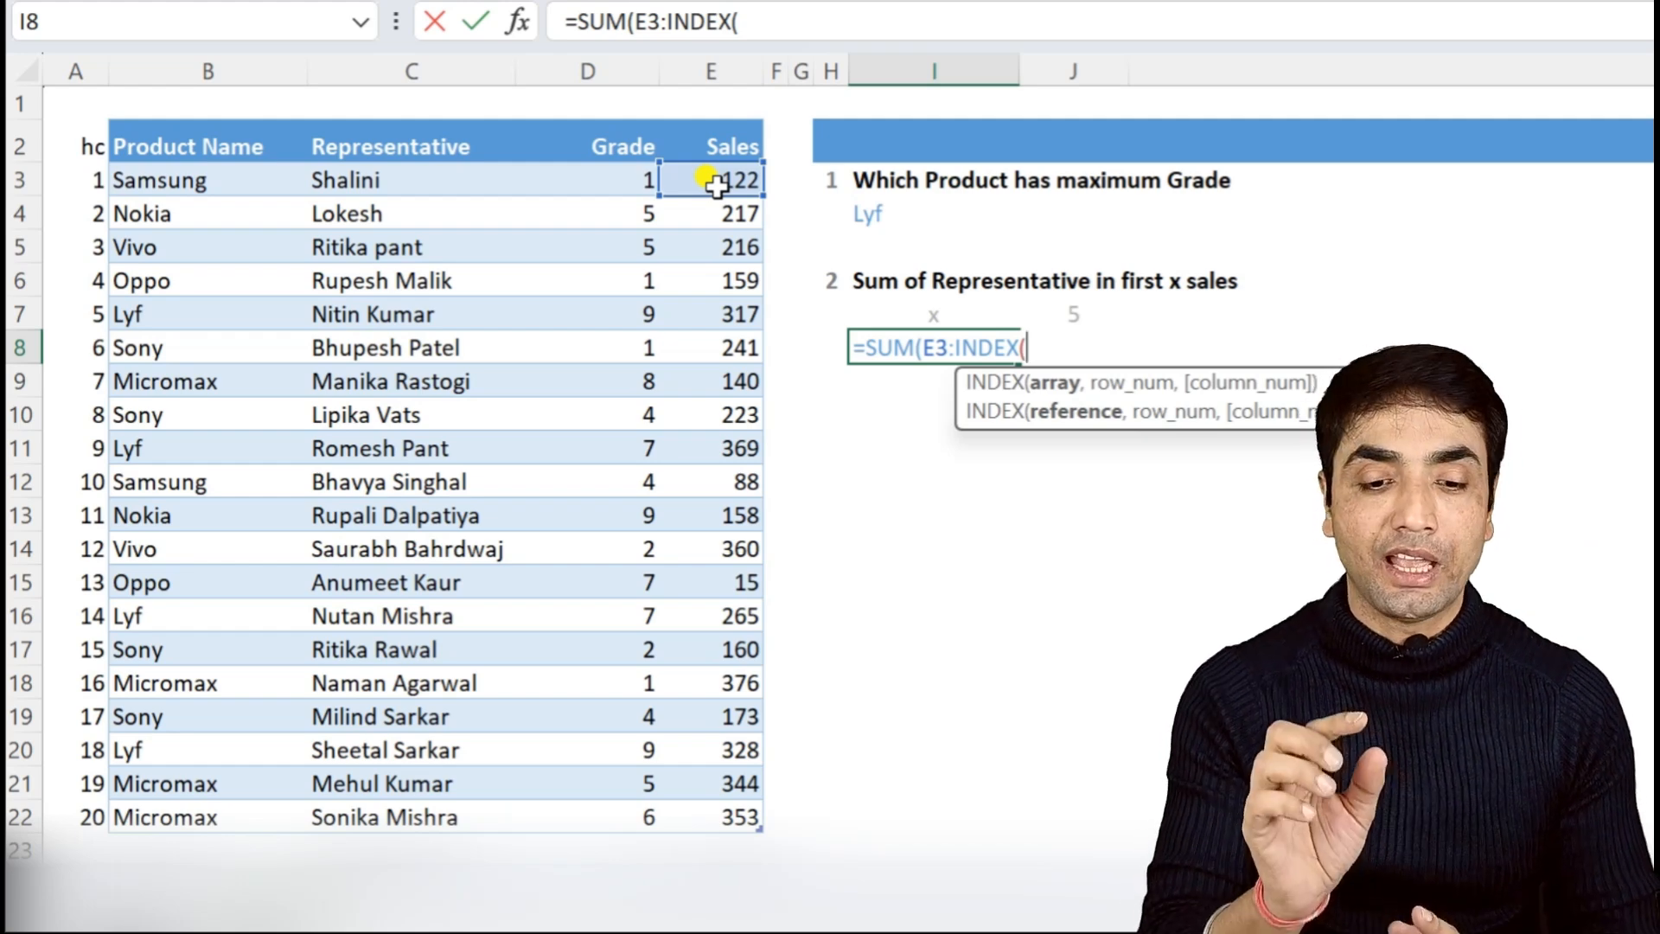
drag(711, 173, 741, 807)
text(,)
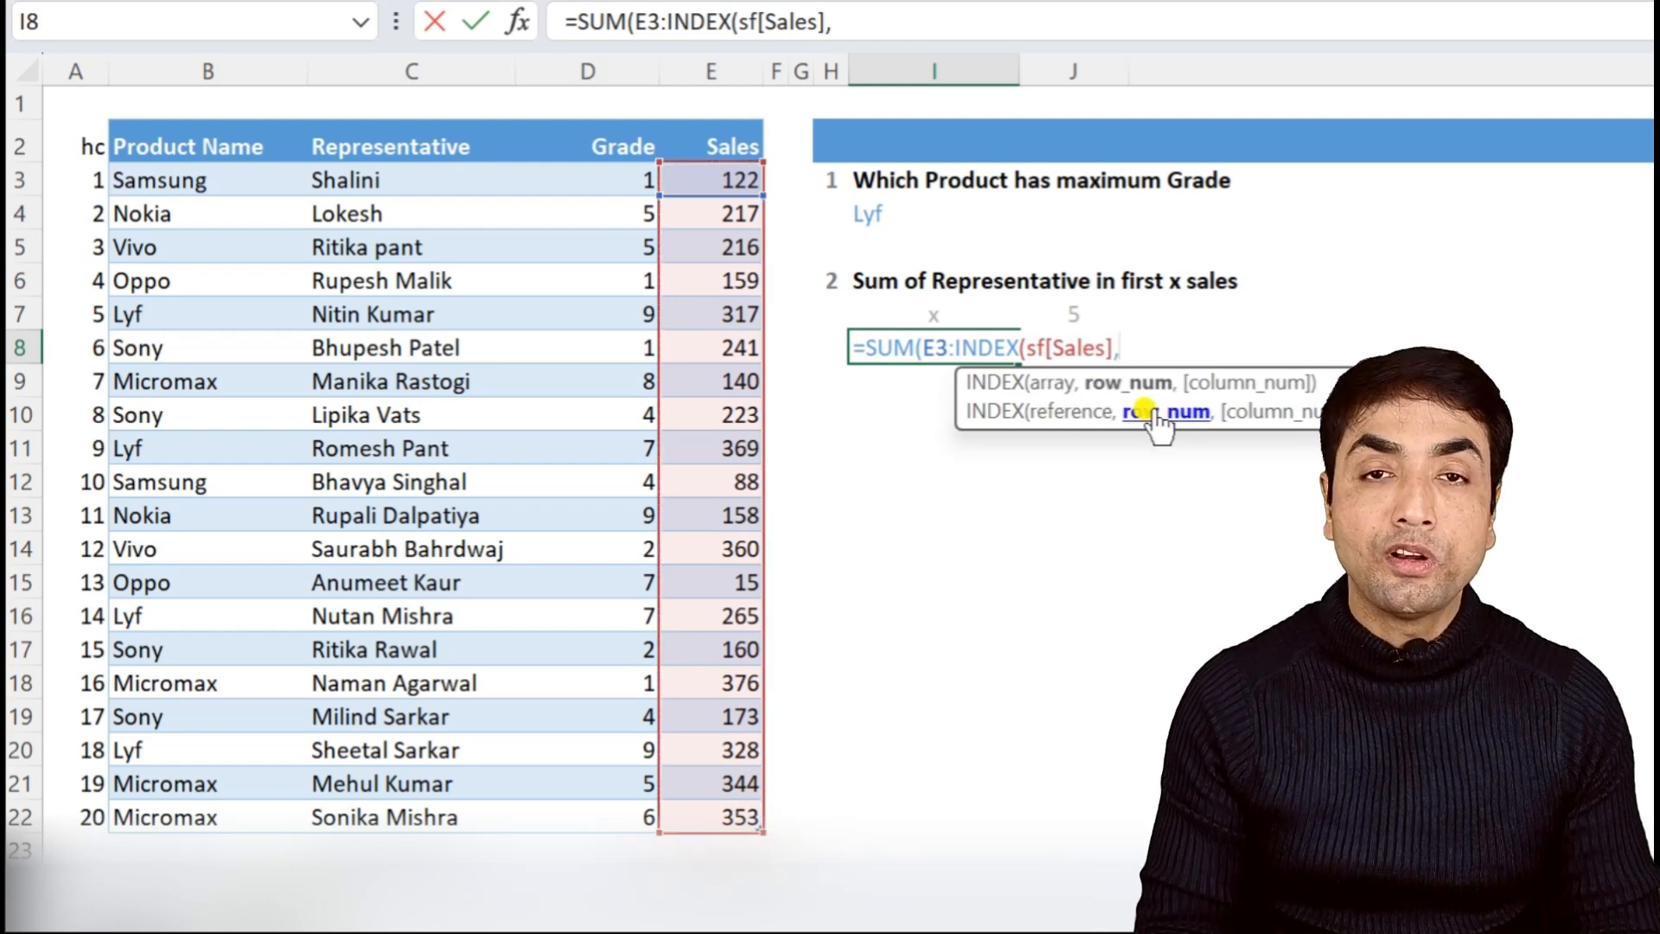
click(1068, 315)
text())
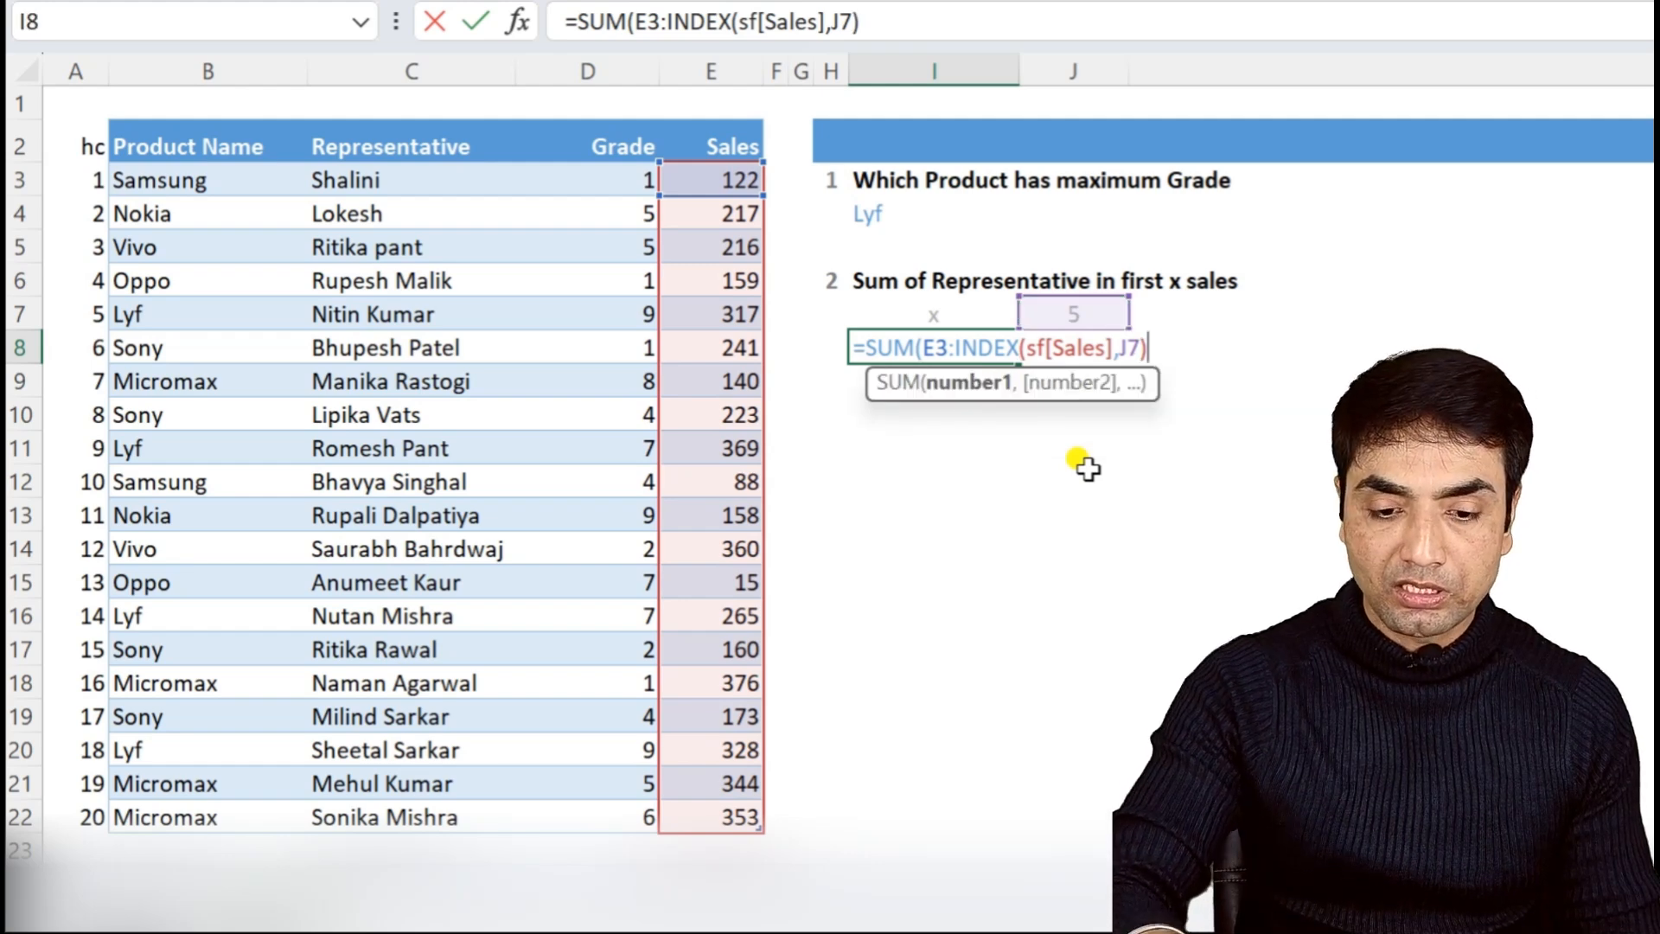
text())
key(Return)
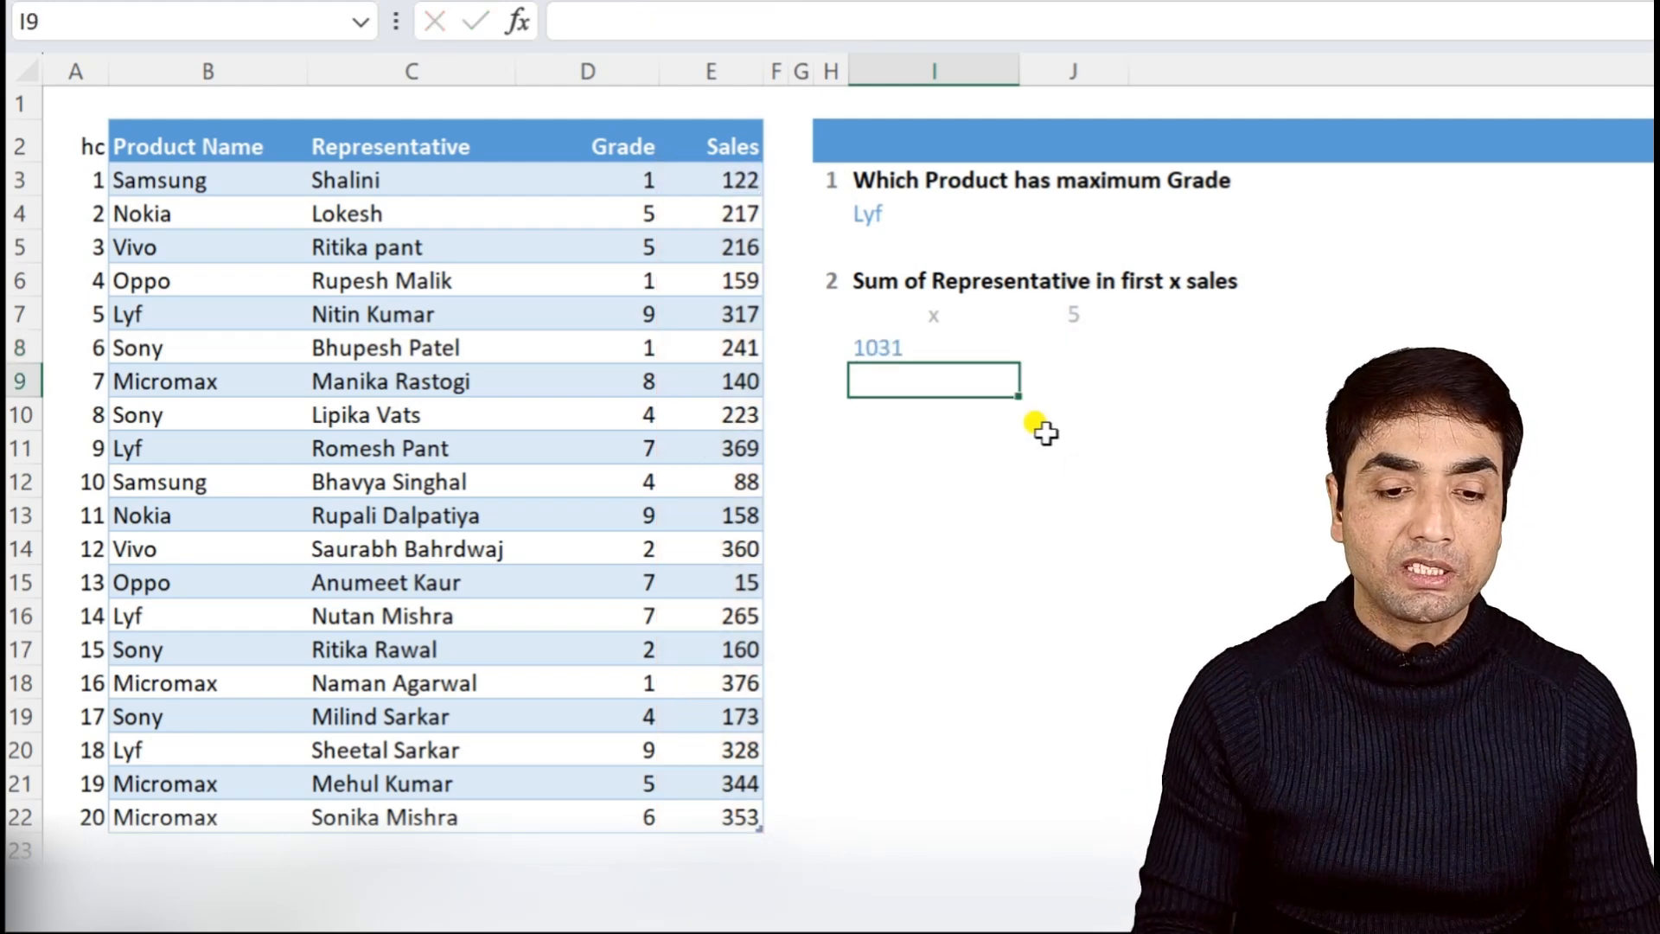
Step: Set x in J7 to 2 and highlight the first two Sales values to compare with the sum
click(1057, 309)
text(2)
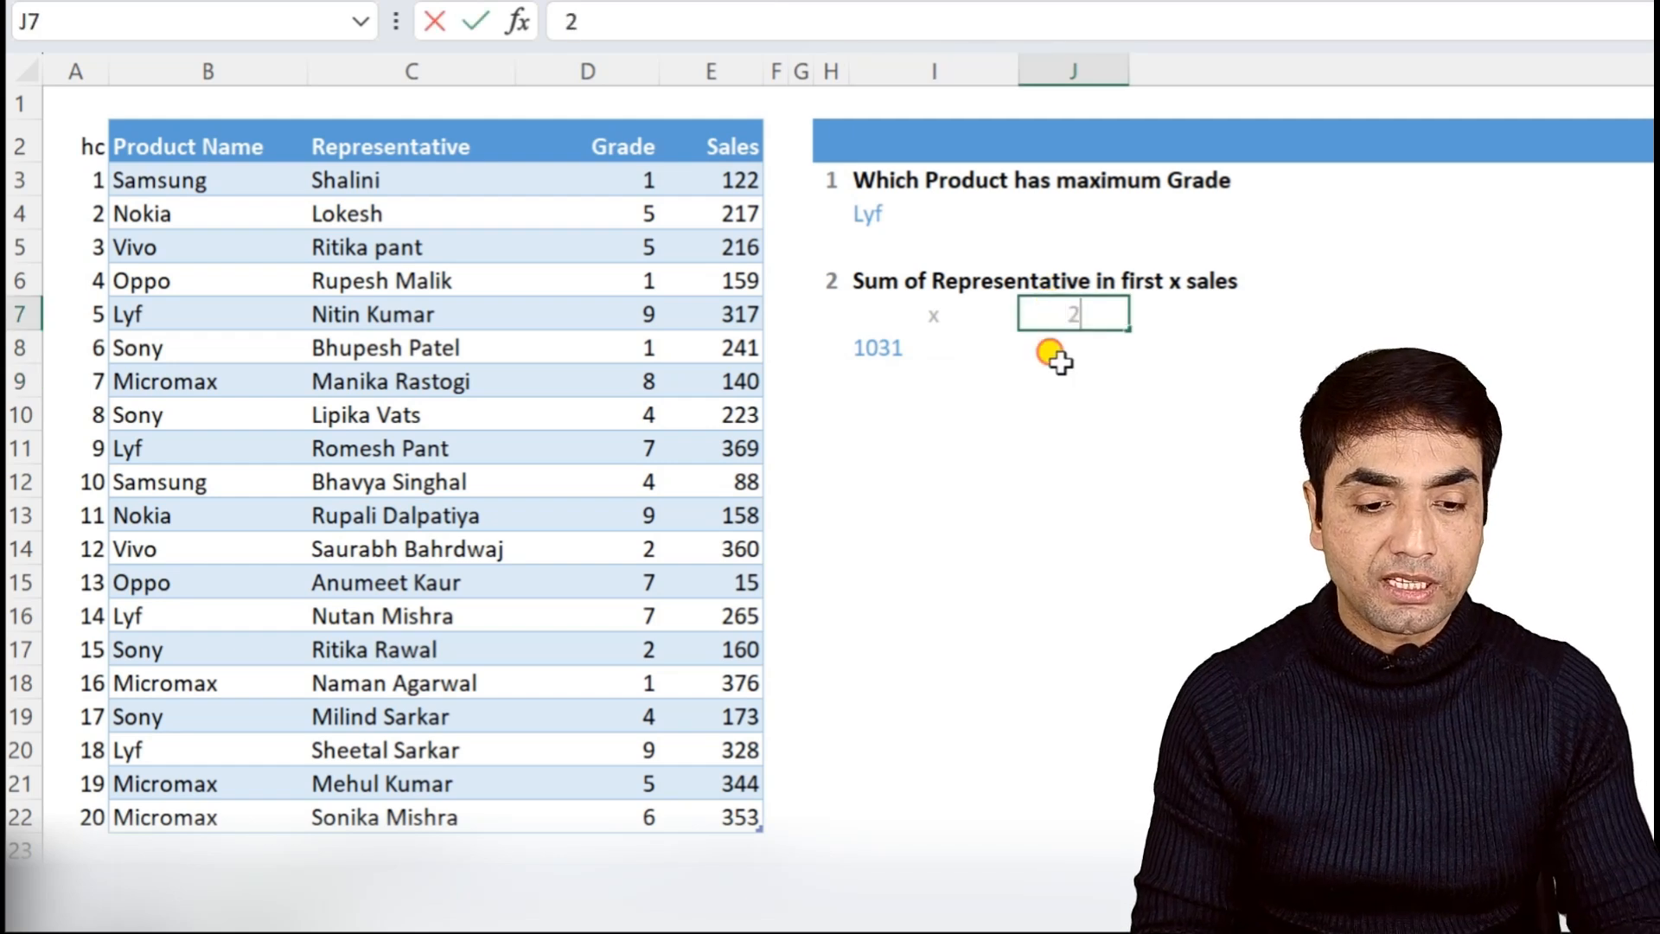
key(Return)
drag(694, 177, 714, 218)
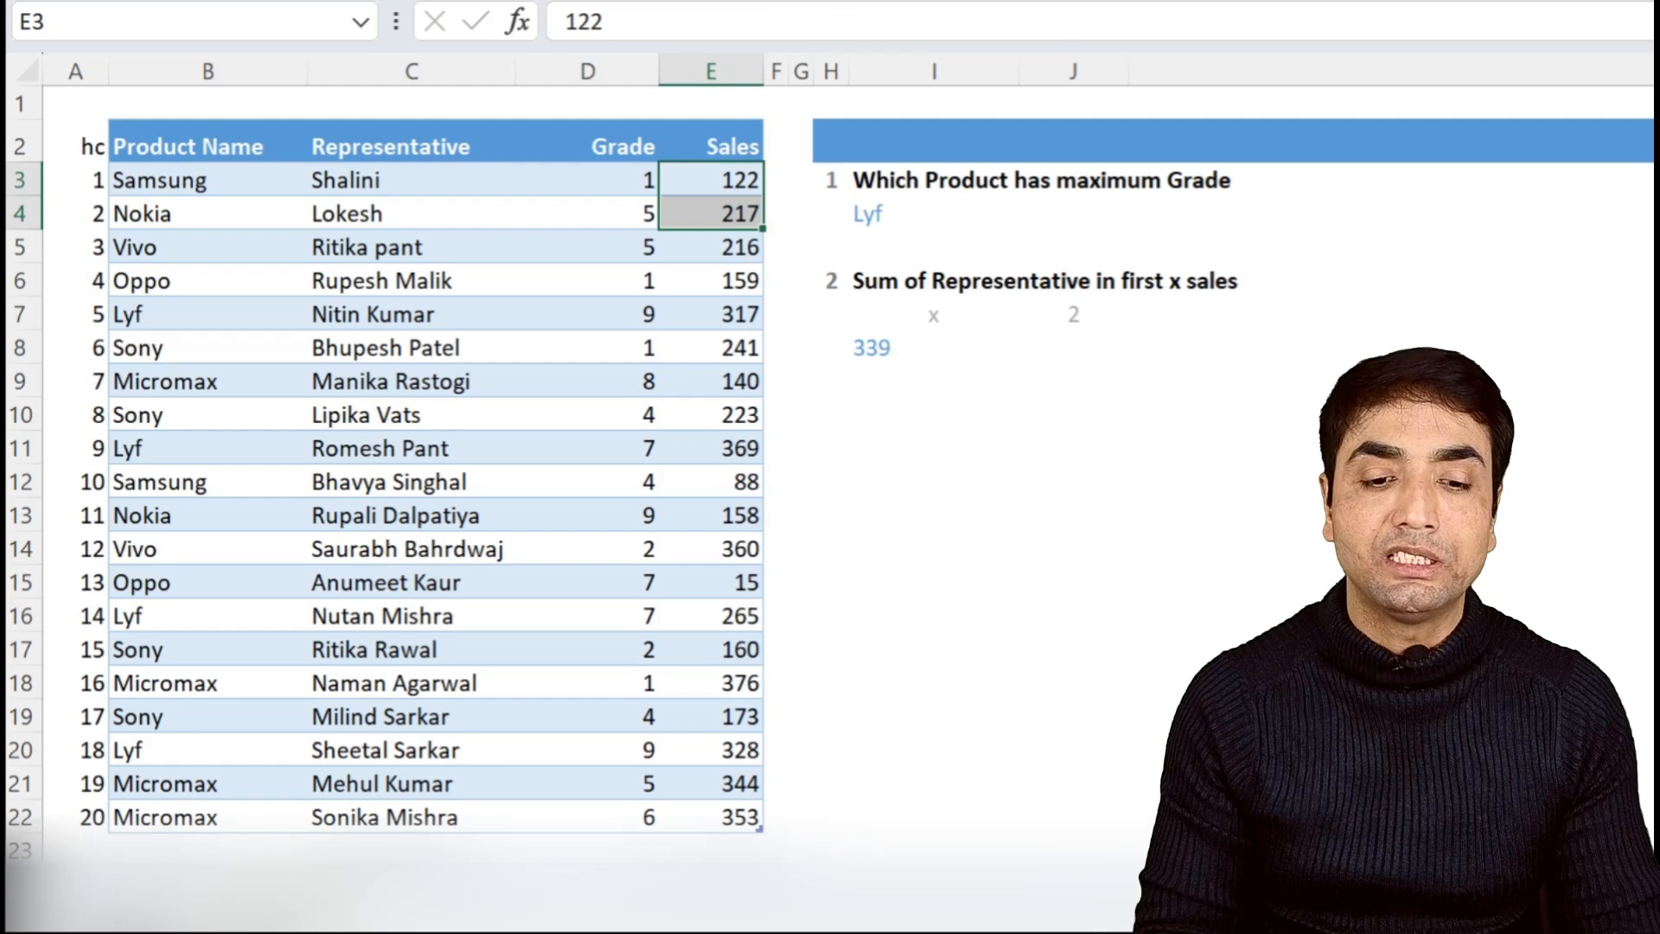
Step: Set x in J7 to 6 to test the sum of the first x sales
click(1073, 313)
text(6)
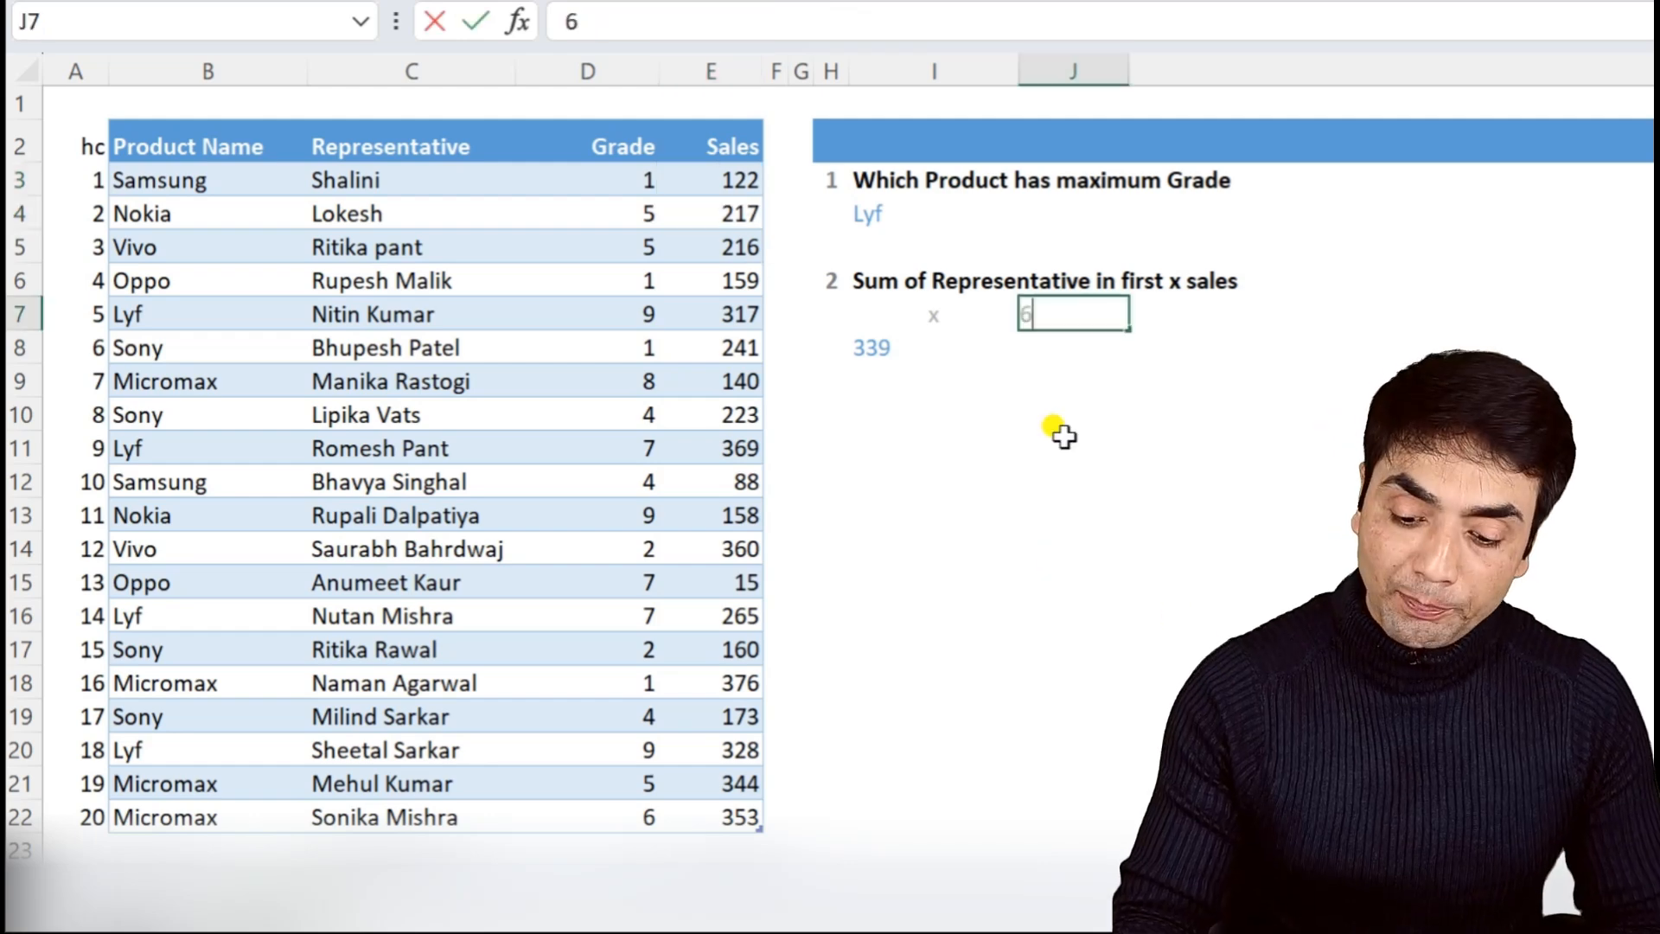
key(Return)
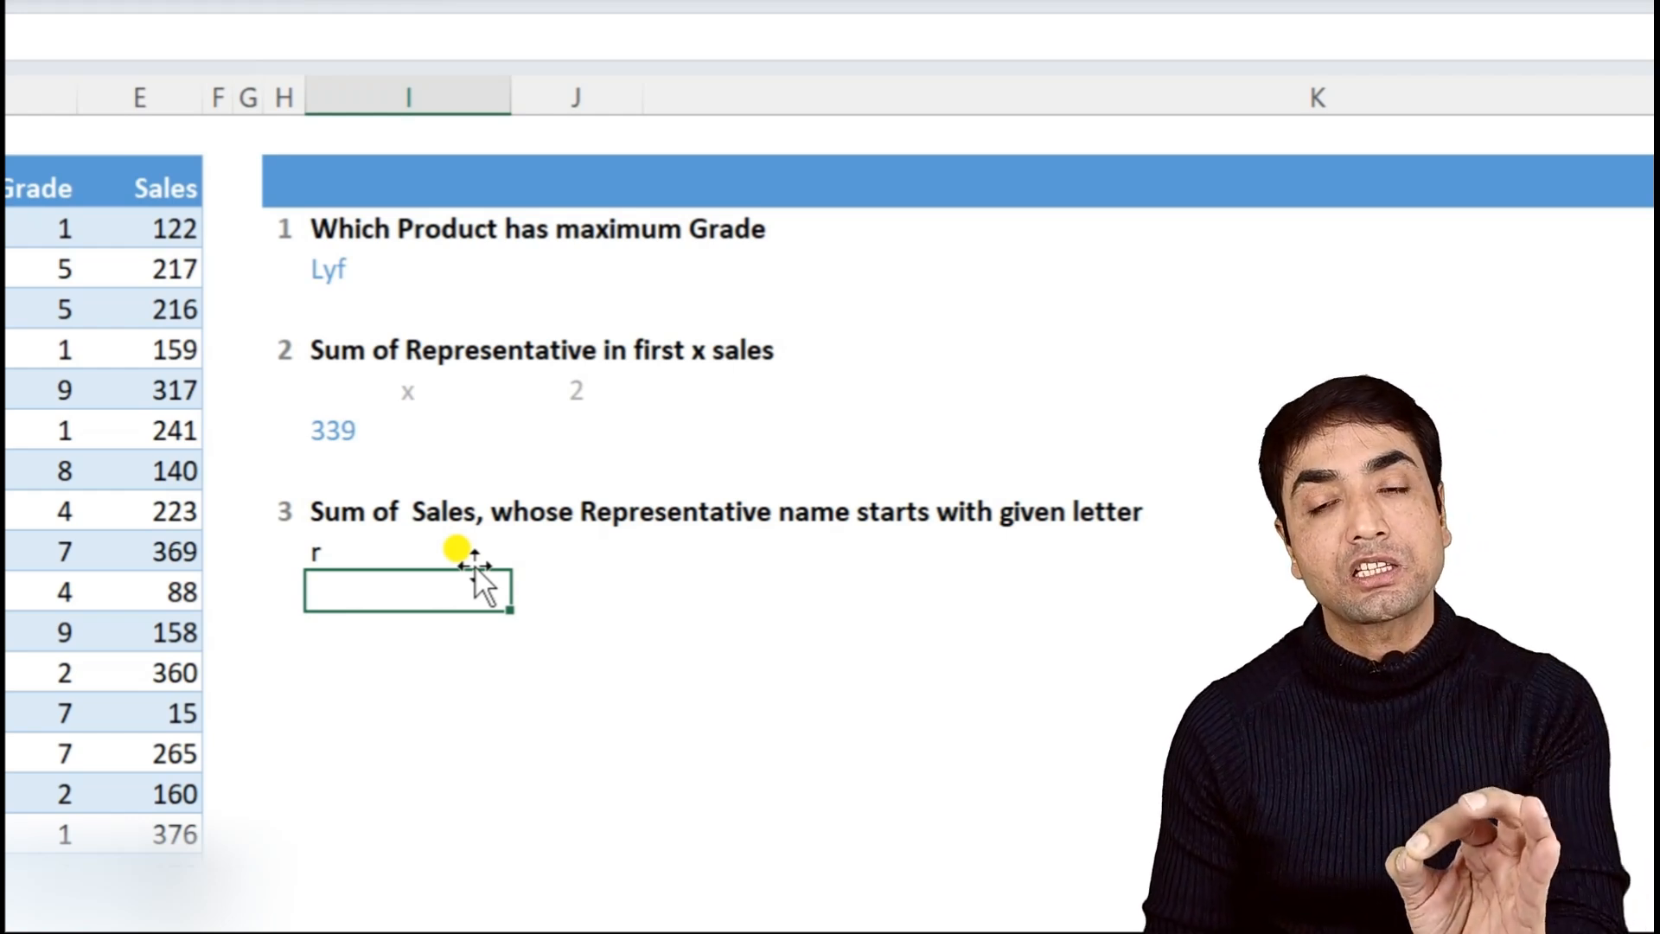
Step: Start a formula in cell I12 with INDEX nested inside SUM
click(314, 548)
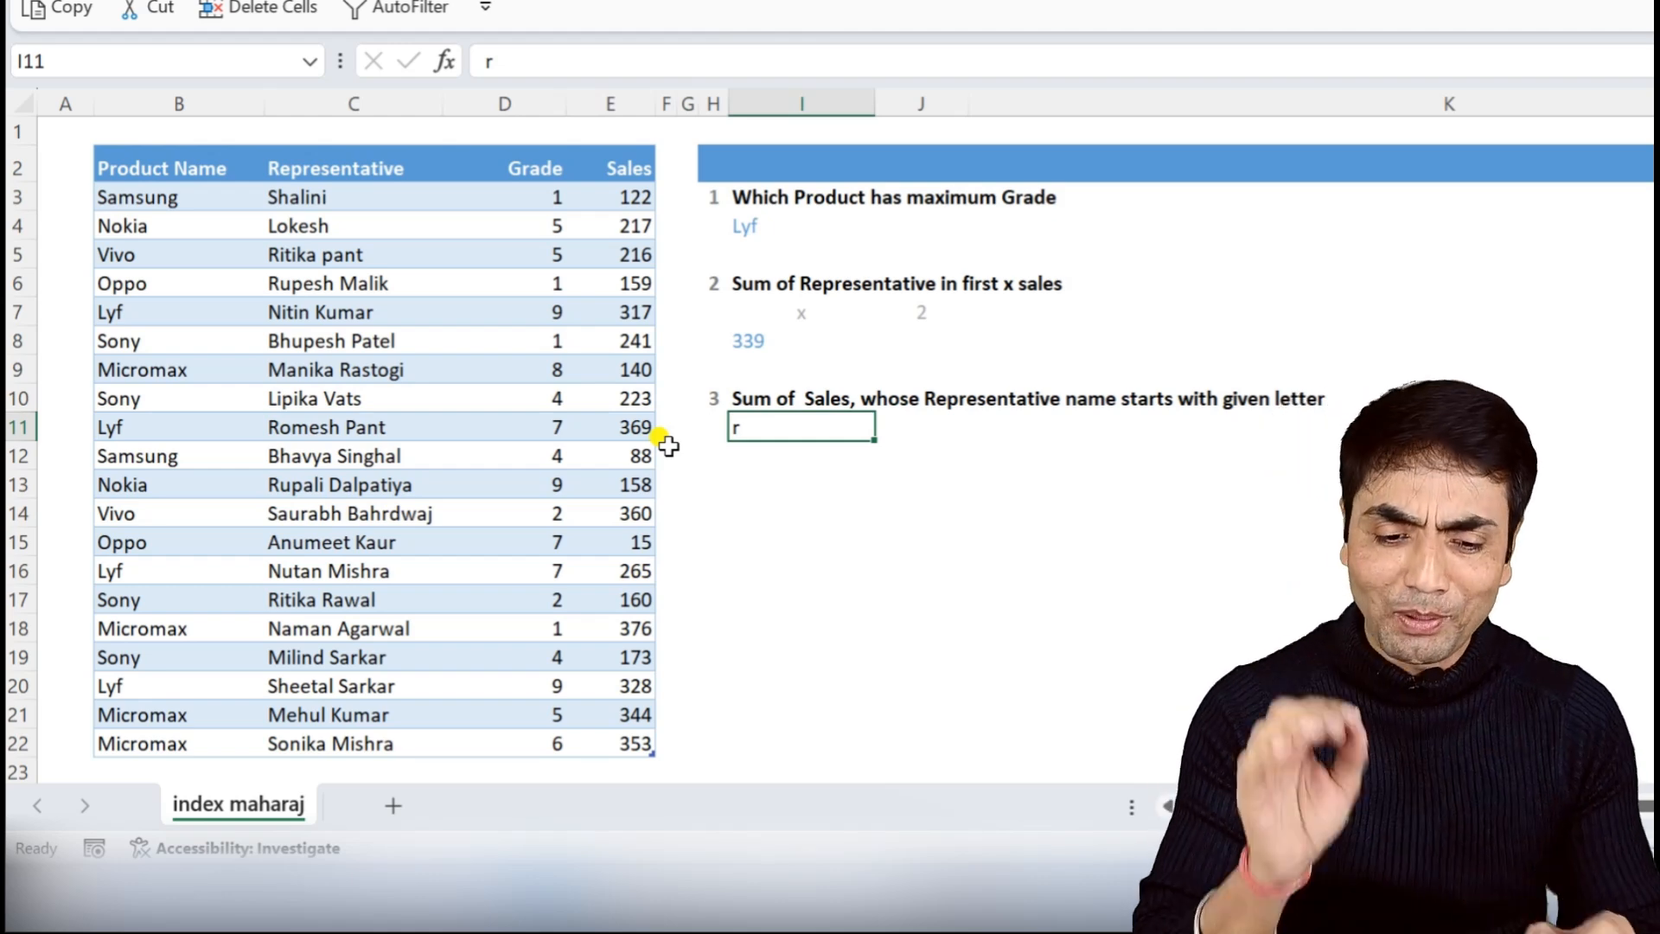
click(737, 458)
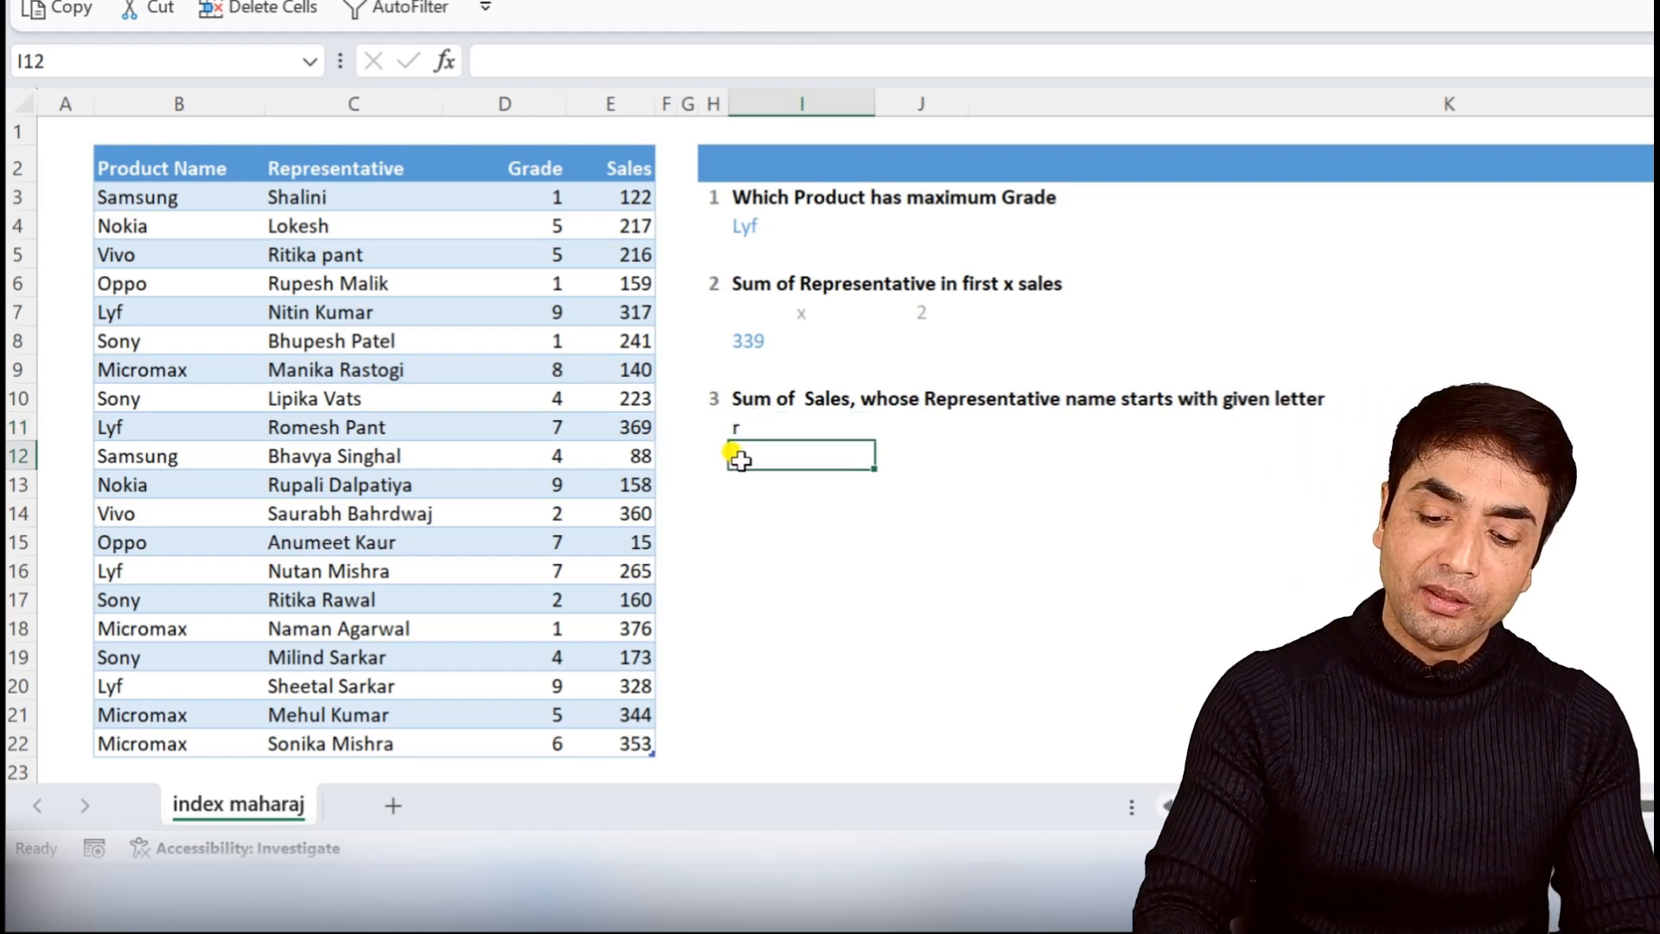
text(=sum)
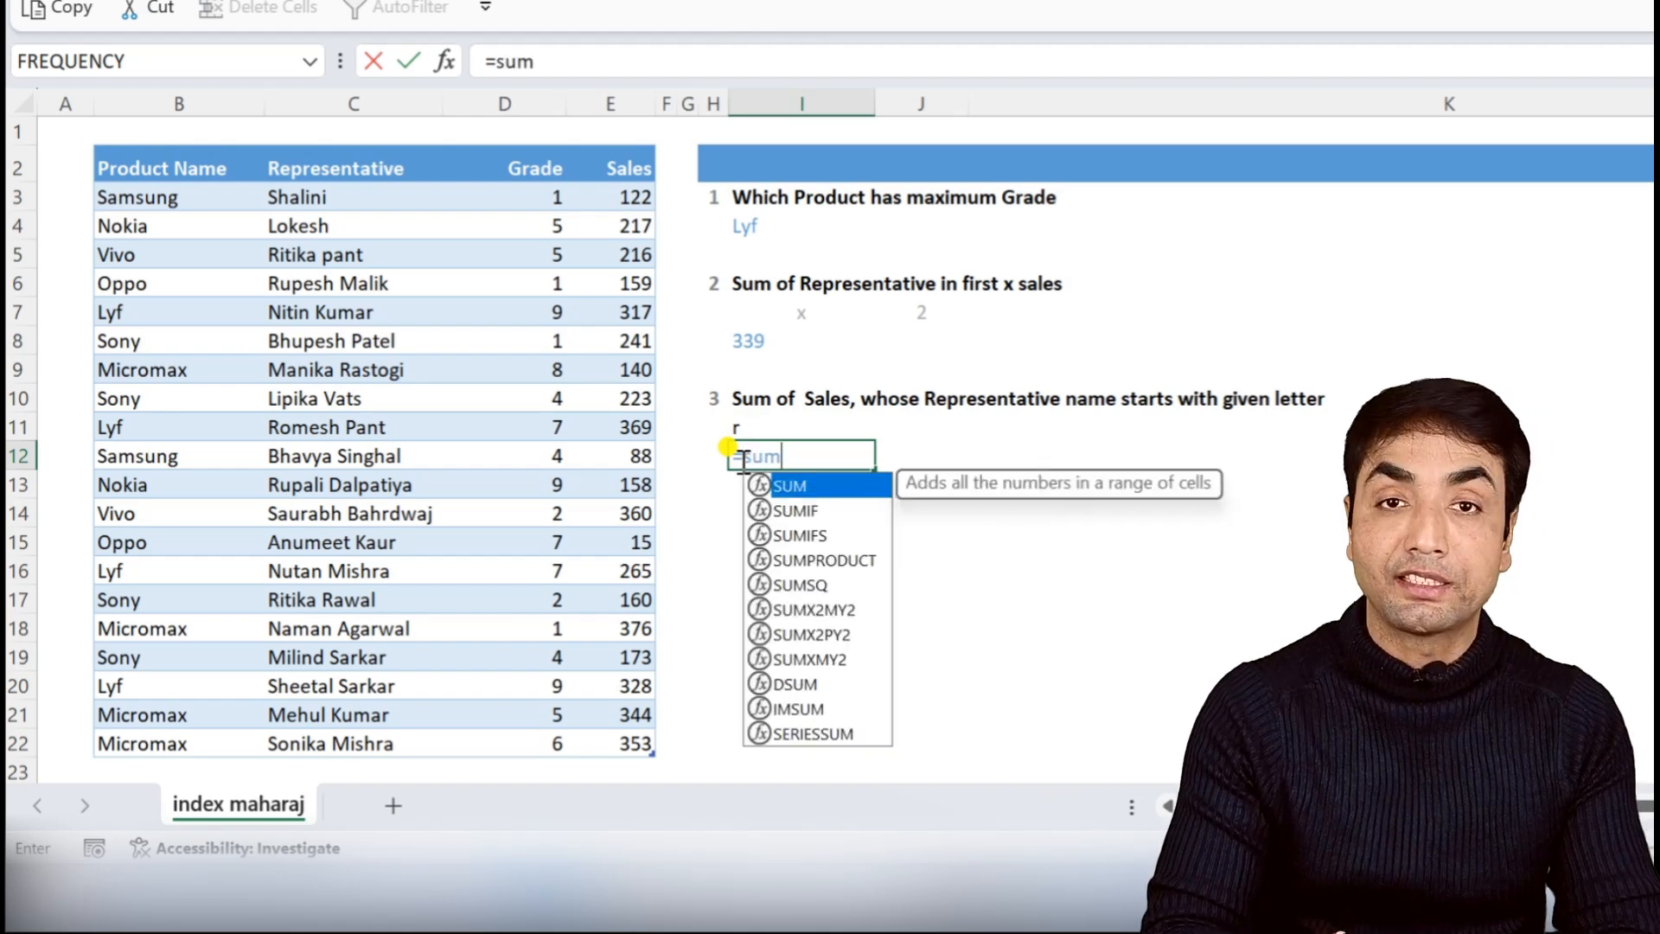
key(Tab)
text(index)
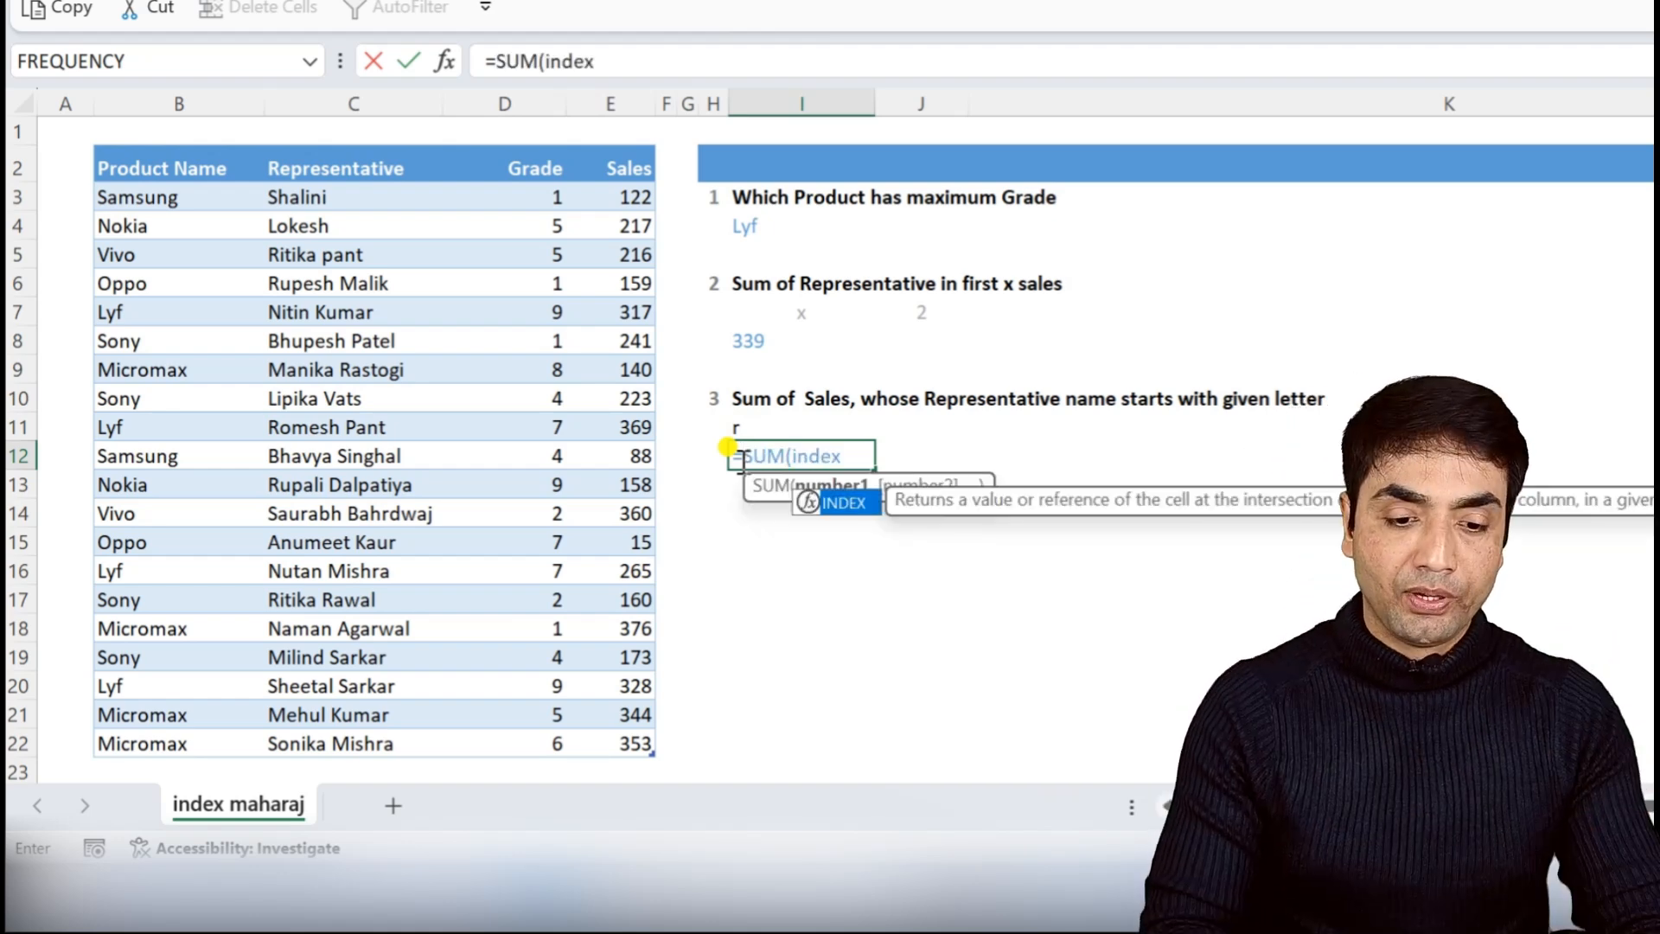
key(Tab)
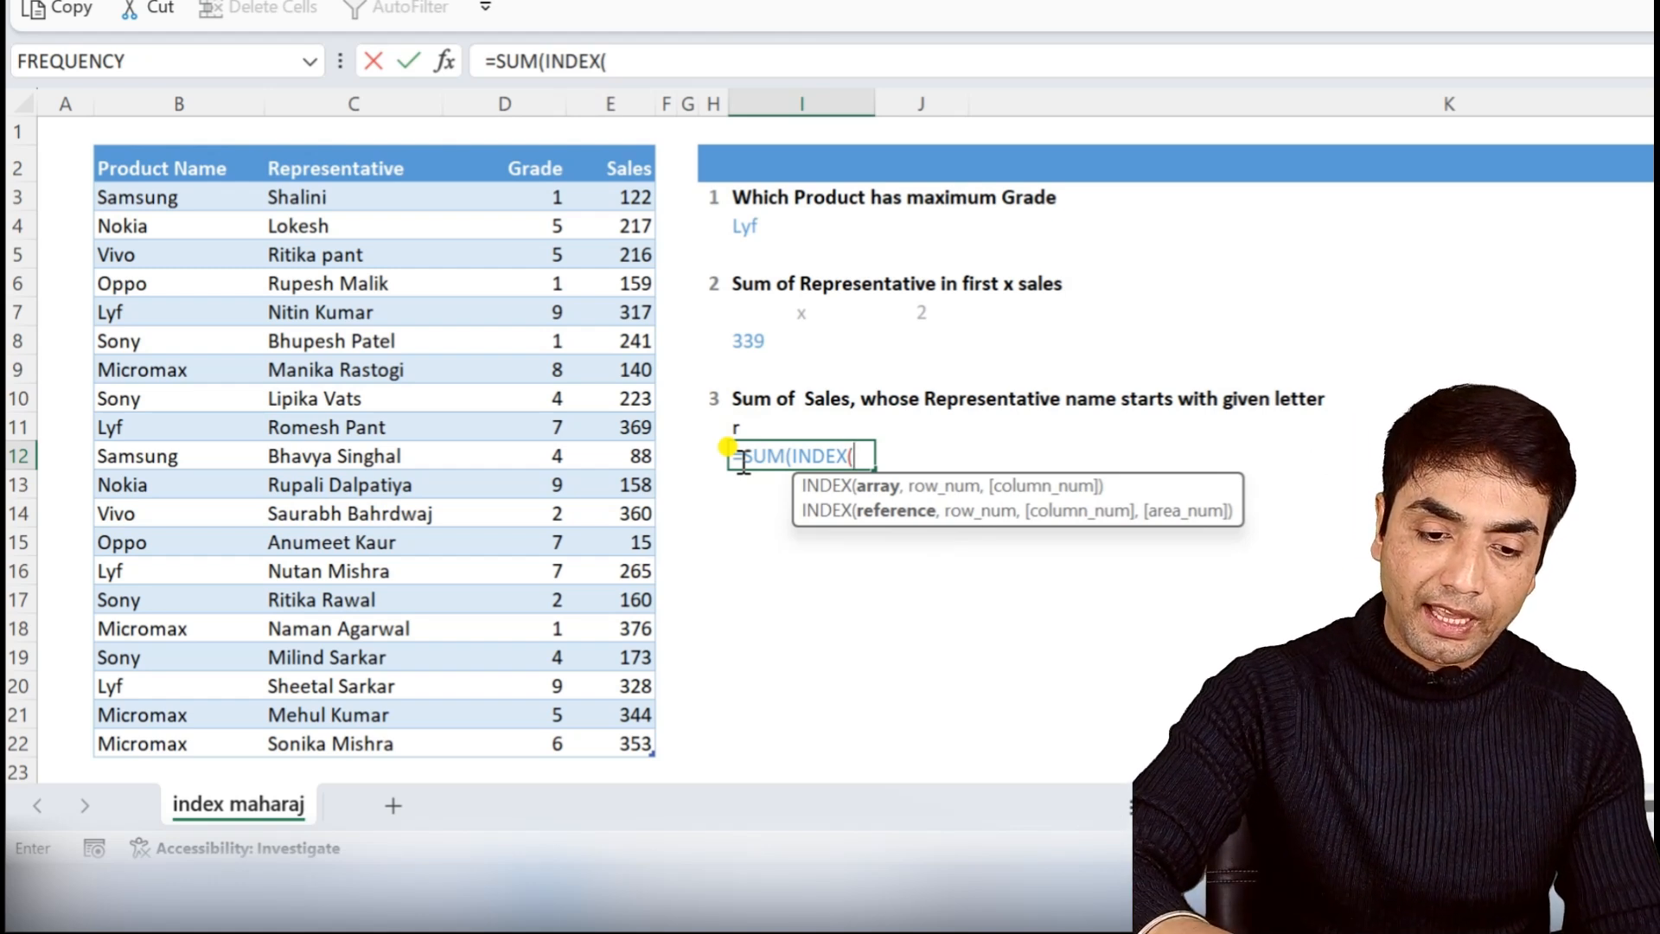
Step: Add the bracketed condition LEFT(sf[Representative],1)=I11 to the INDEX array, followed by a multiplication operator
text(()
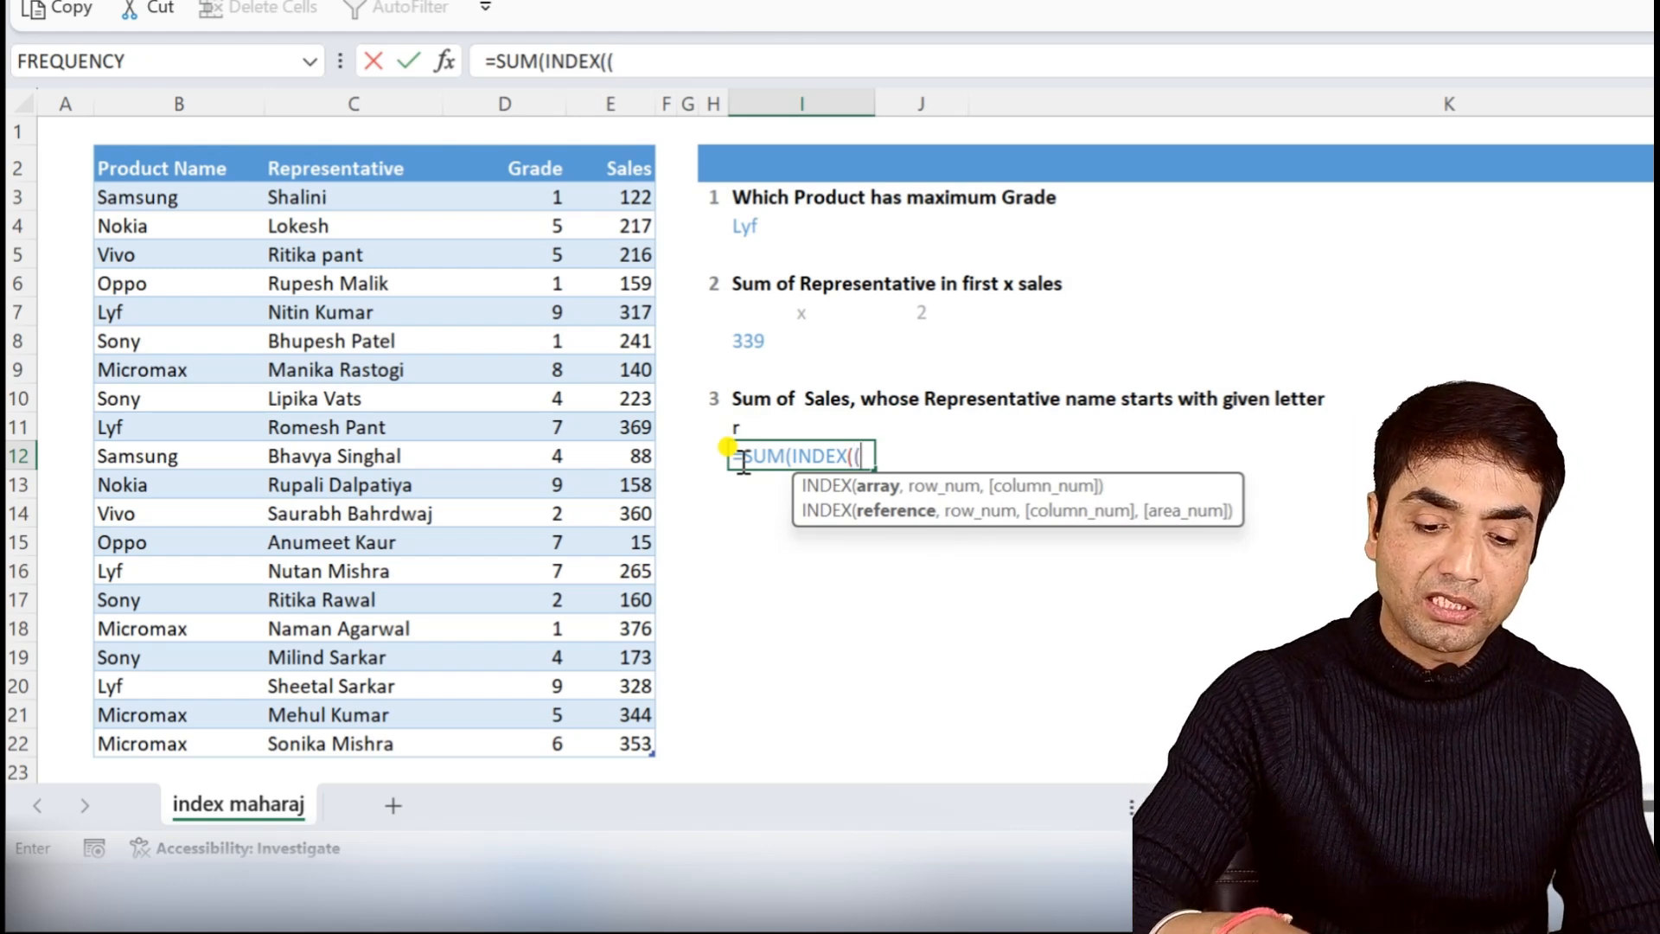
text(le)
key(Tab)
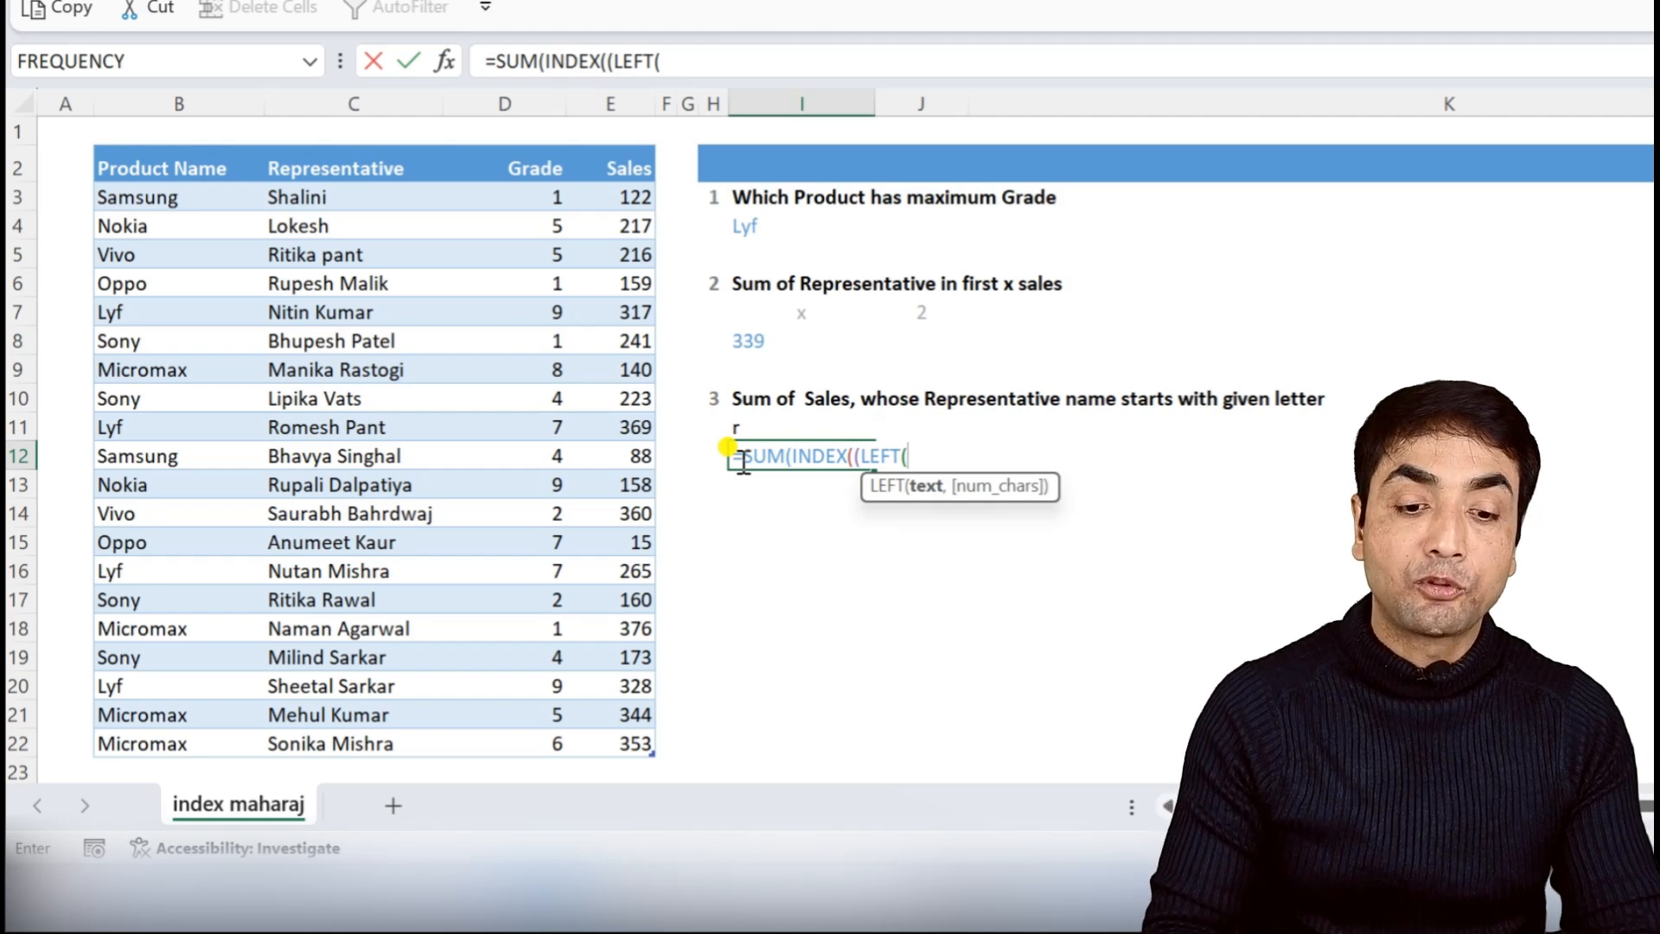
drag(308, 202, 346, 743)
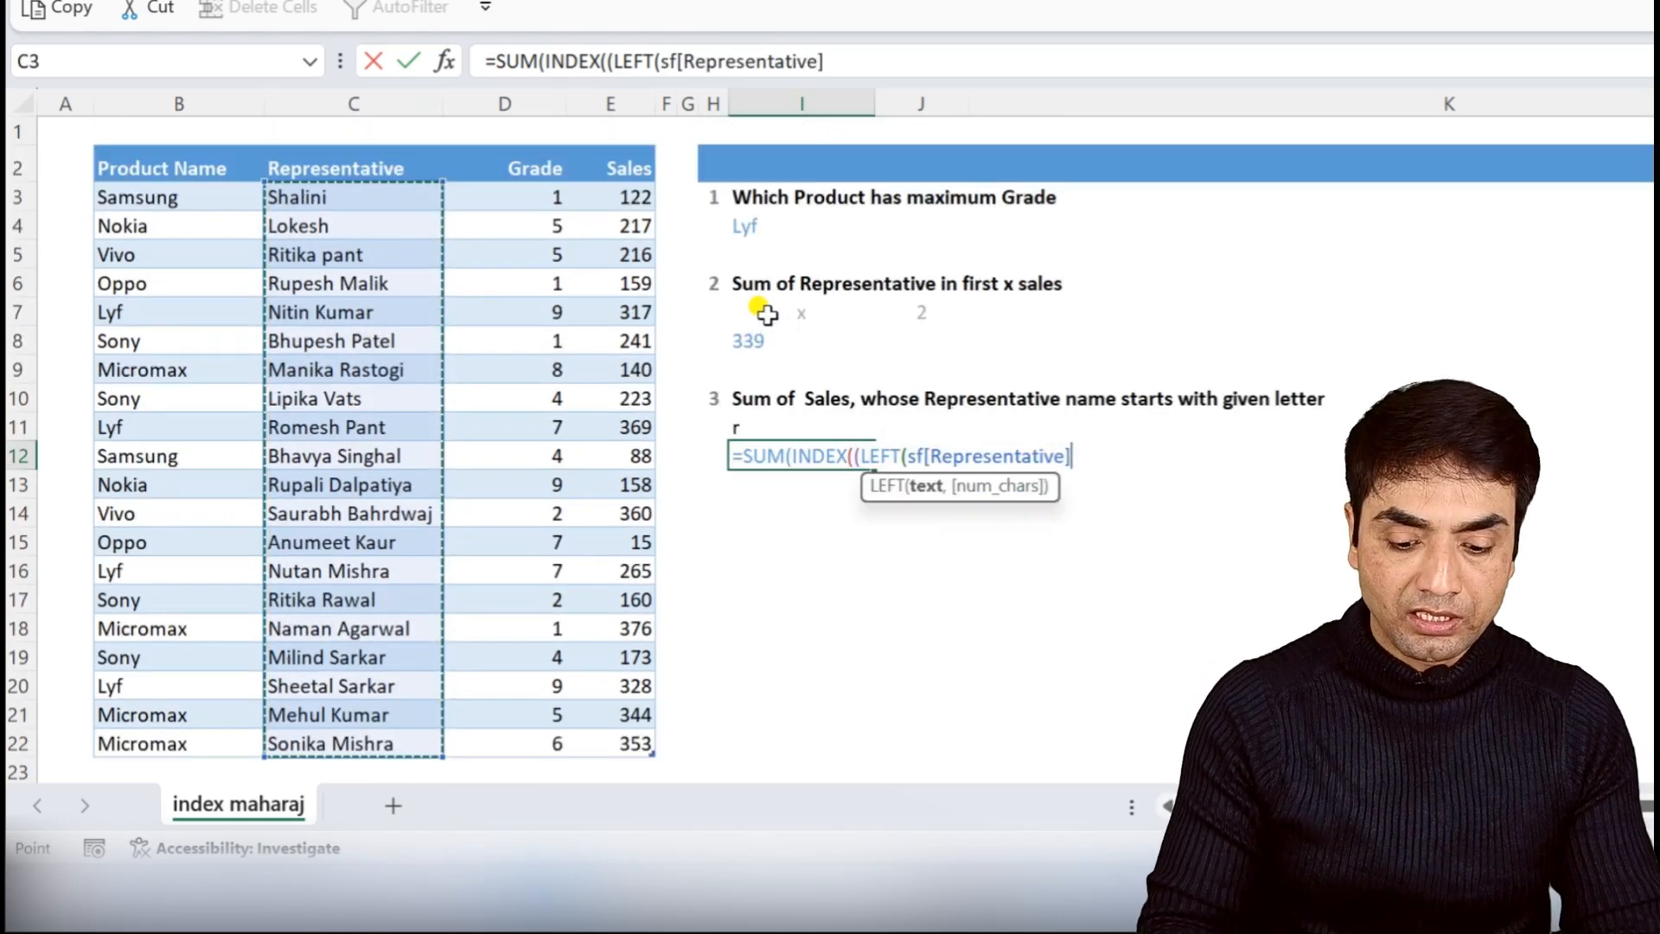
text(,1)
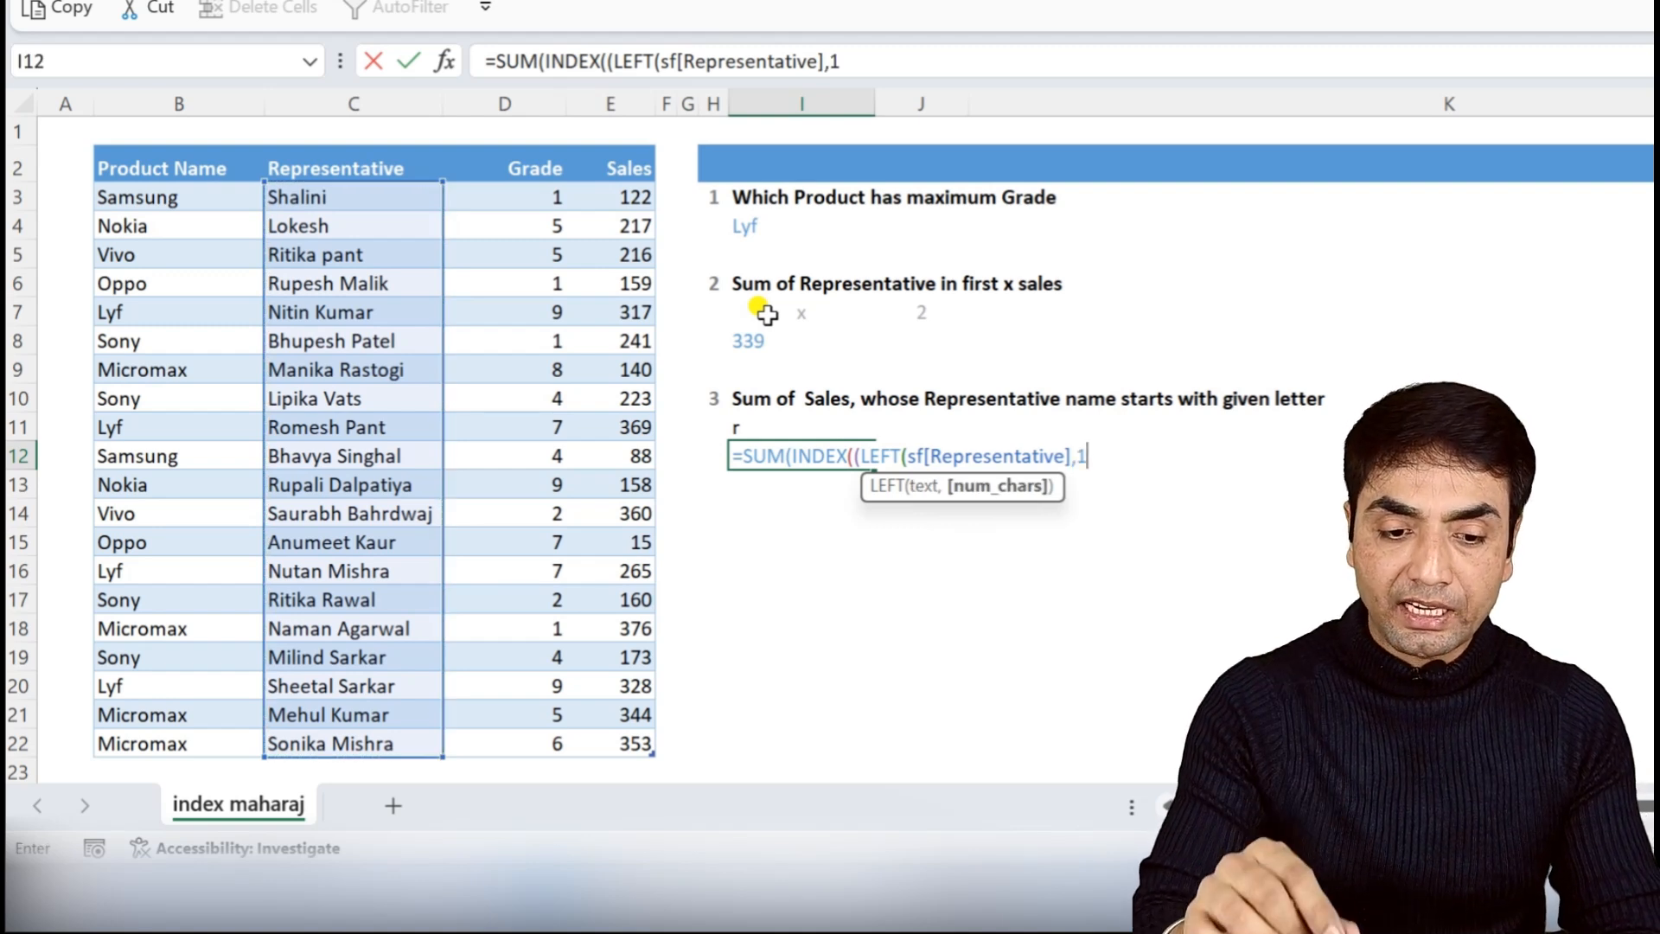
text())
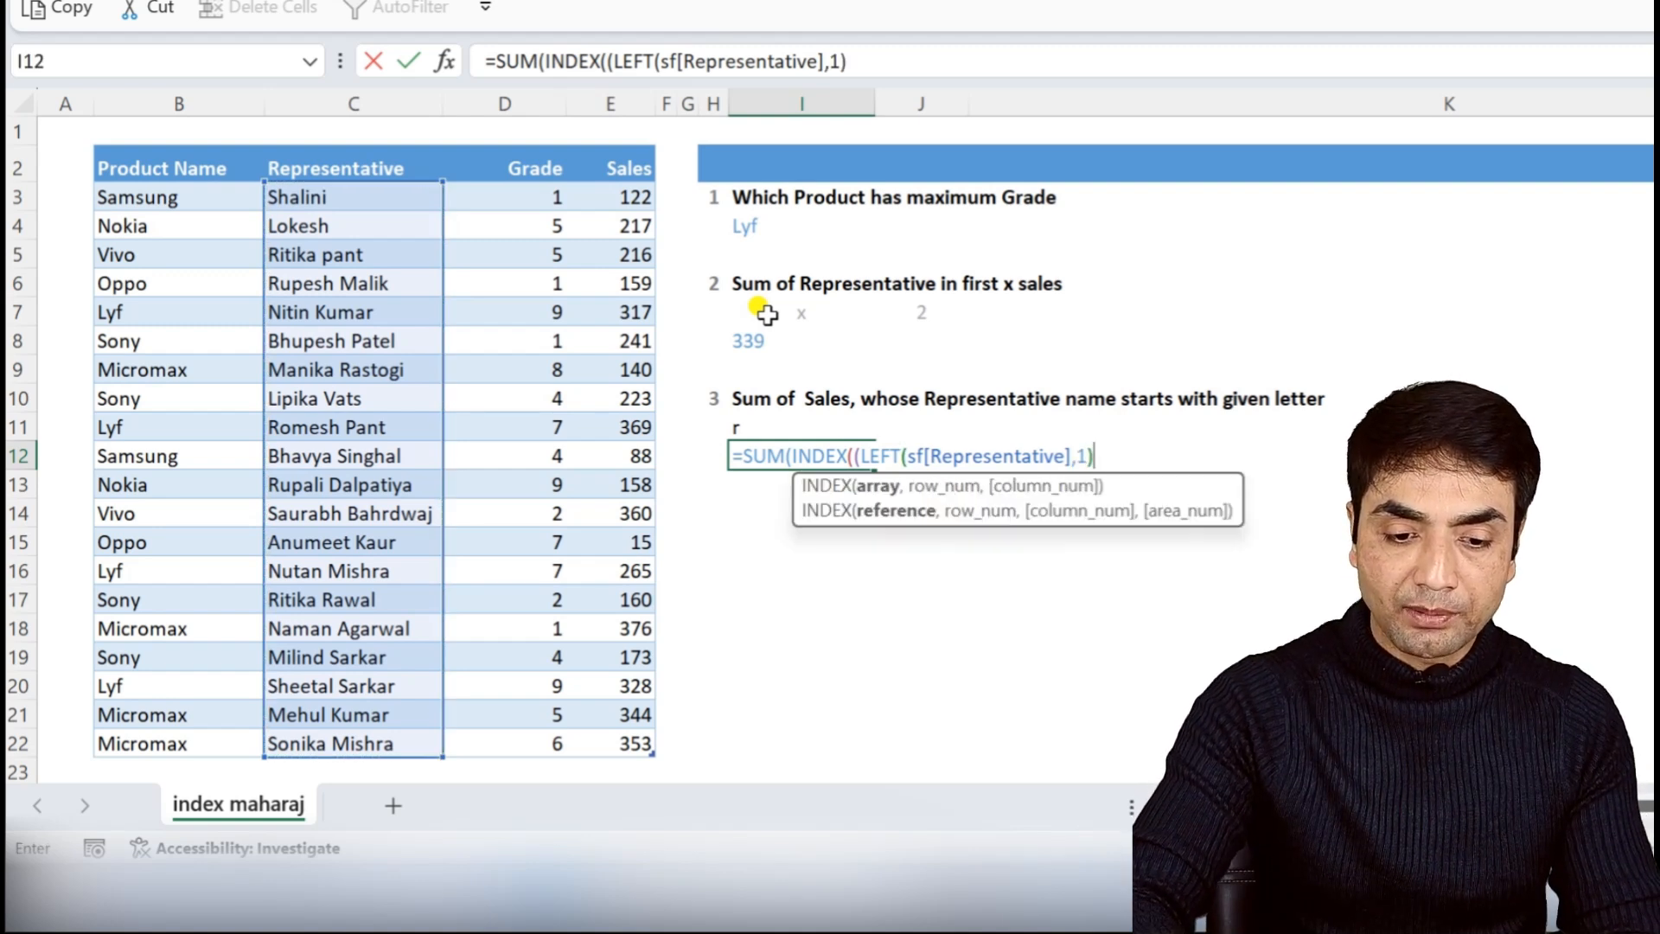
text(=)
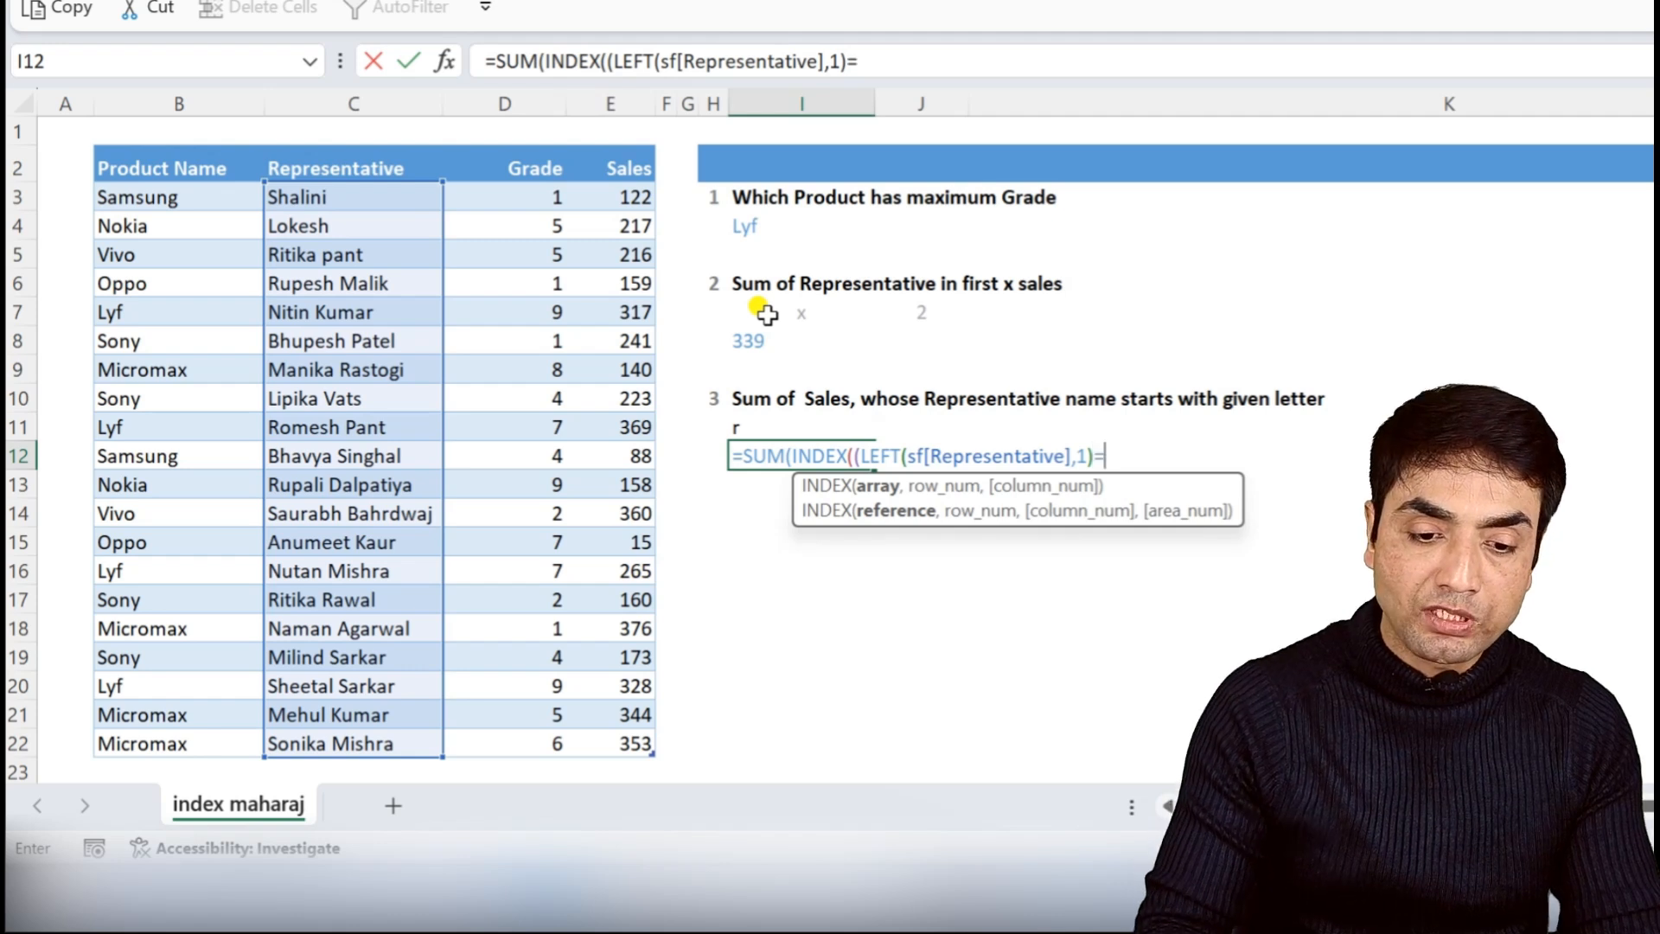
click(745, 421)
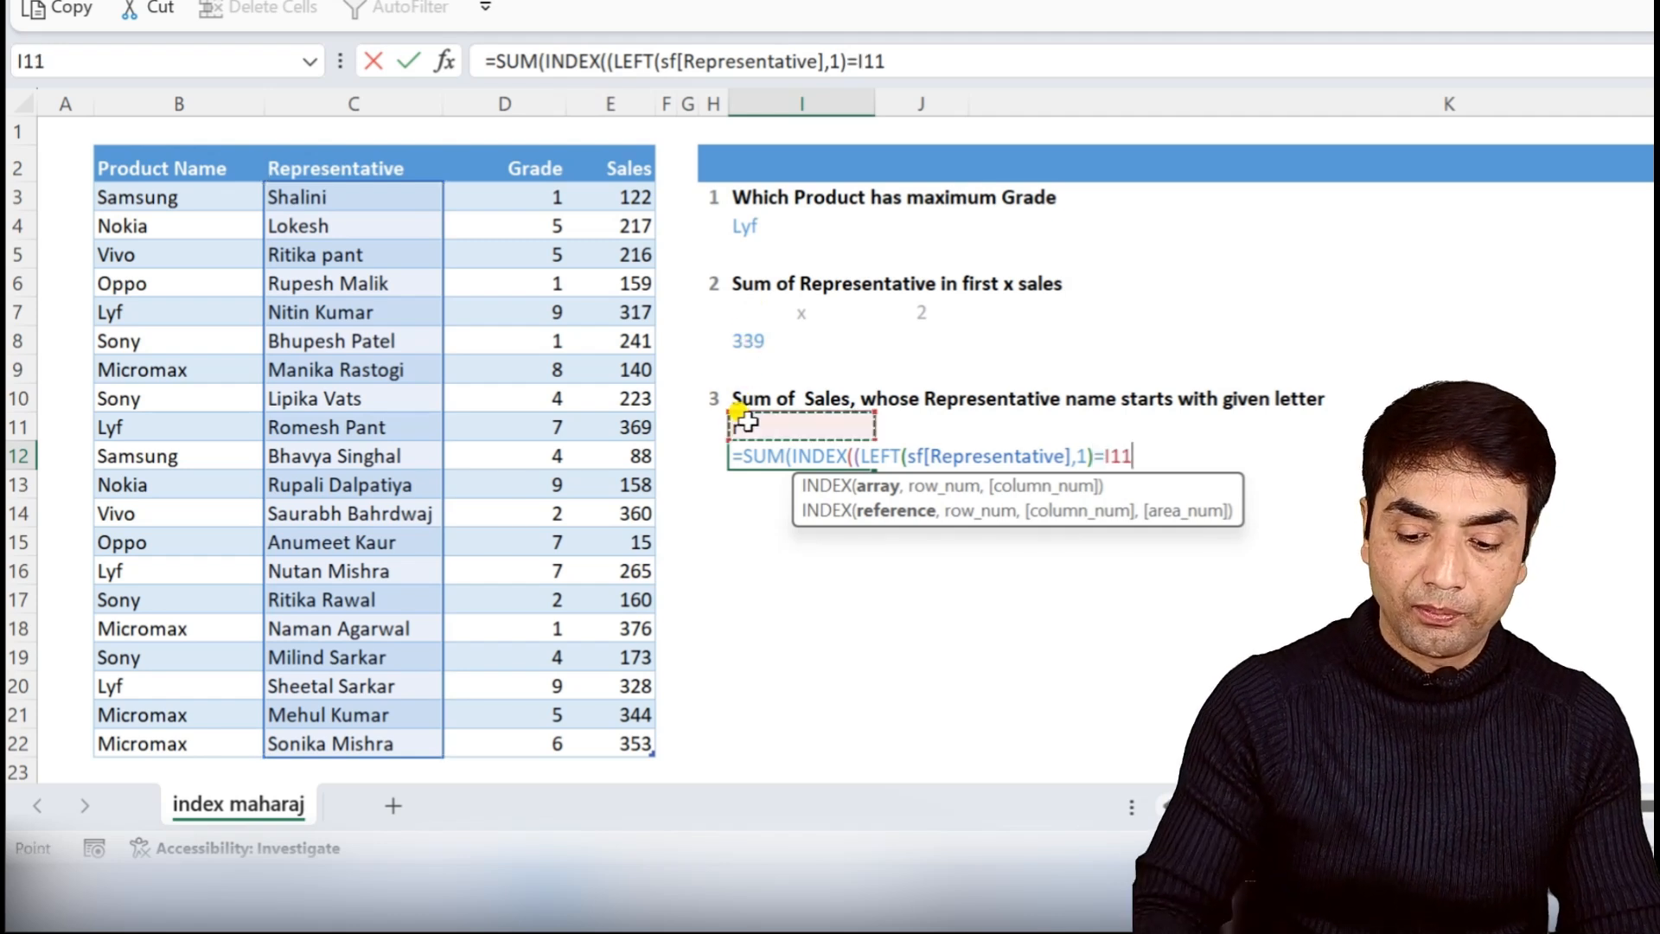
text()*)
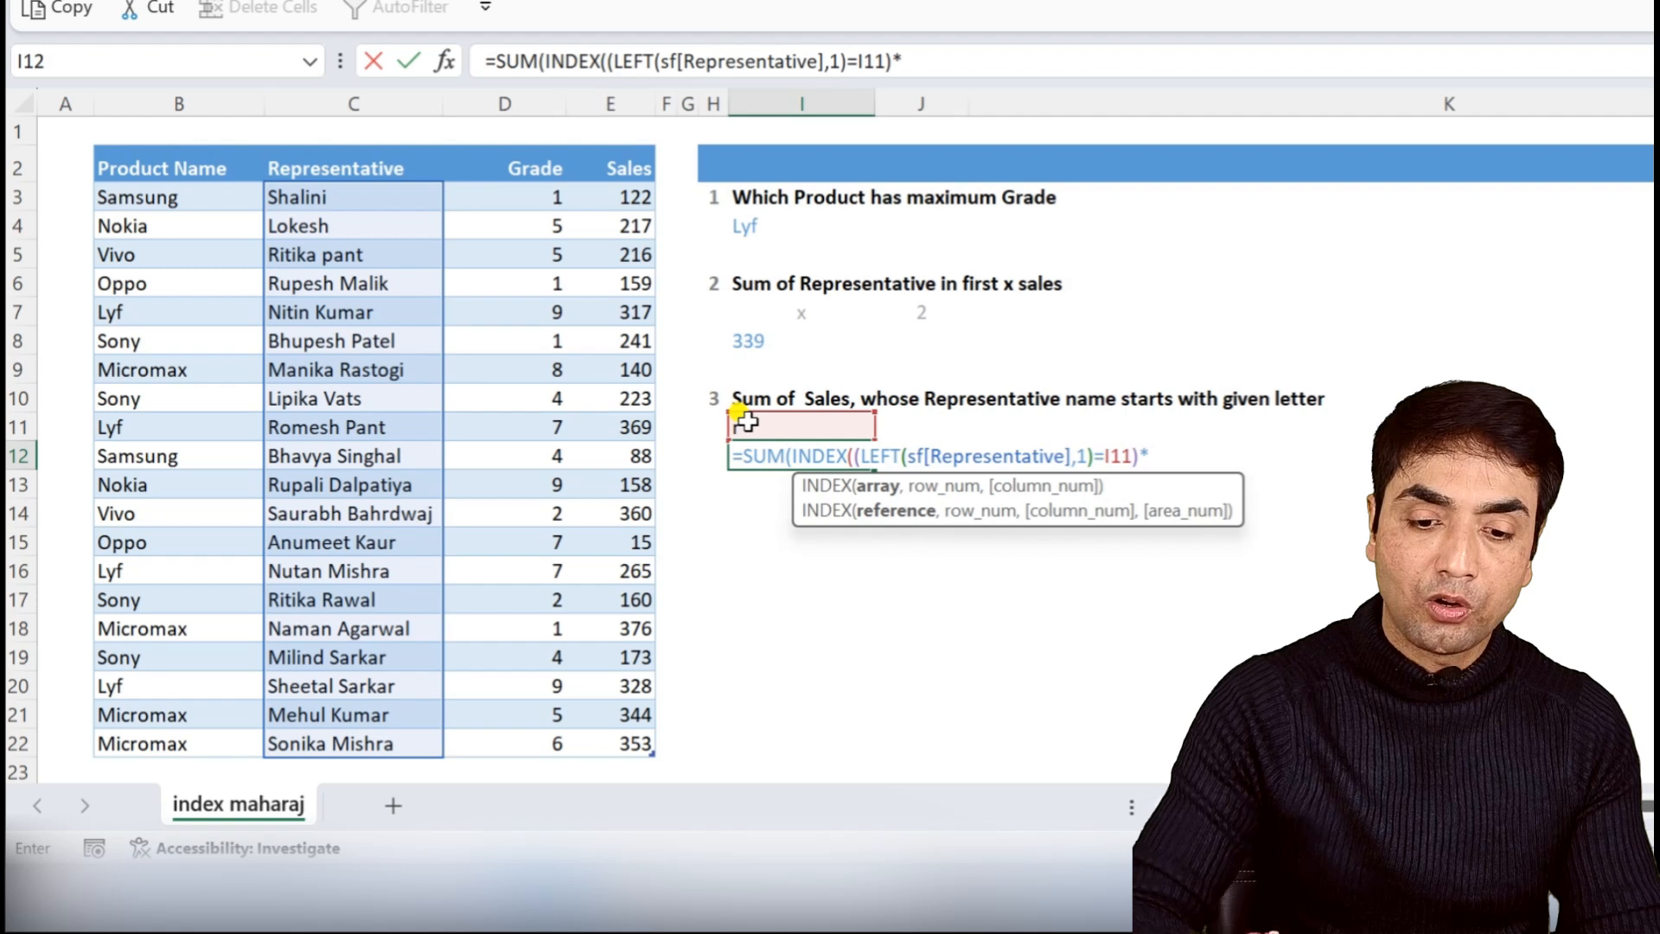
Step: Complete the I12 formula by multiplying the condition by sf[Sales] and giving INDEX row number 0
drag(637, 197, 641, 740)
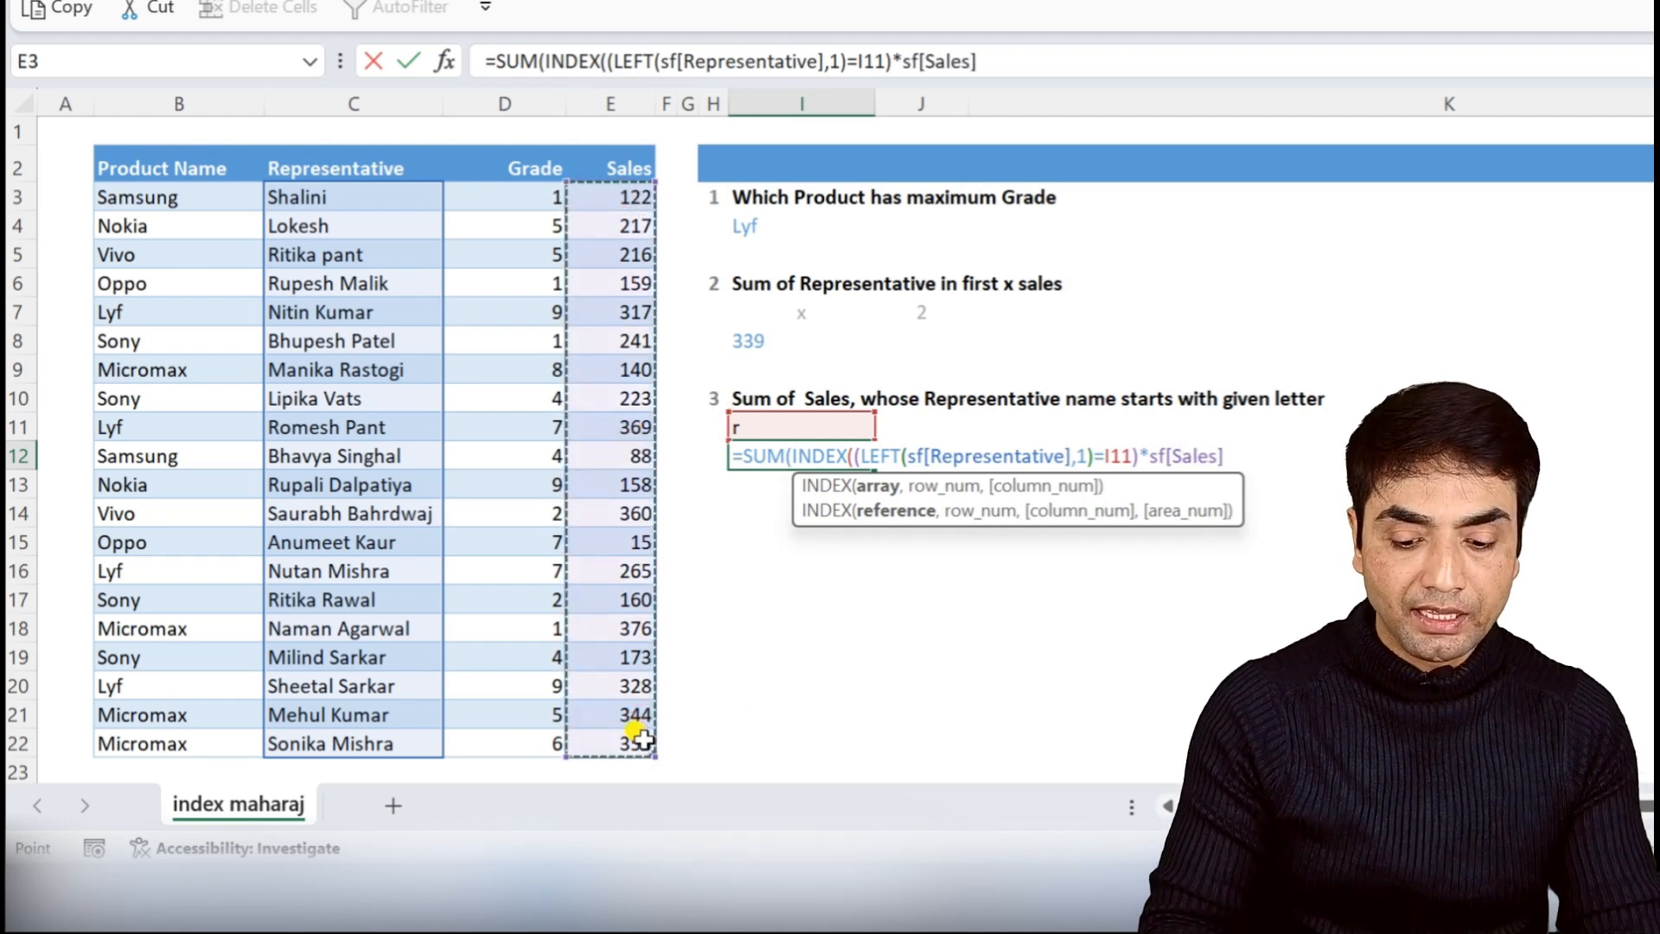
text(,0)
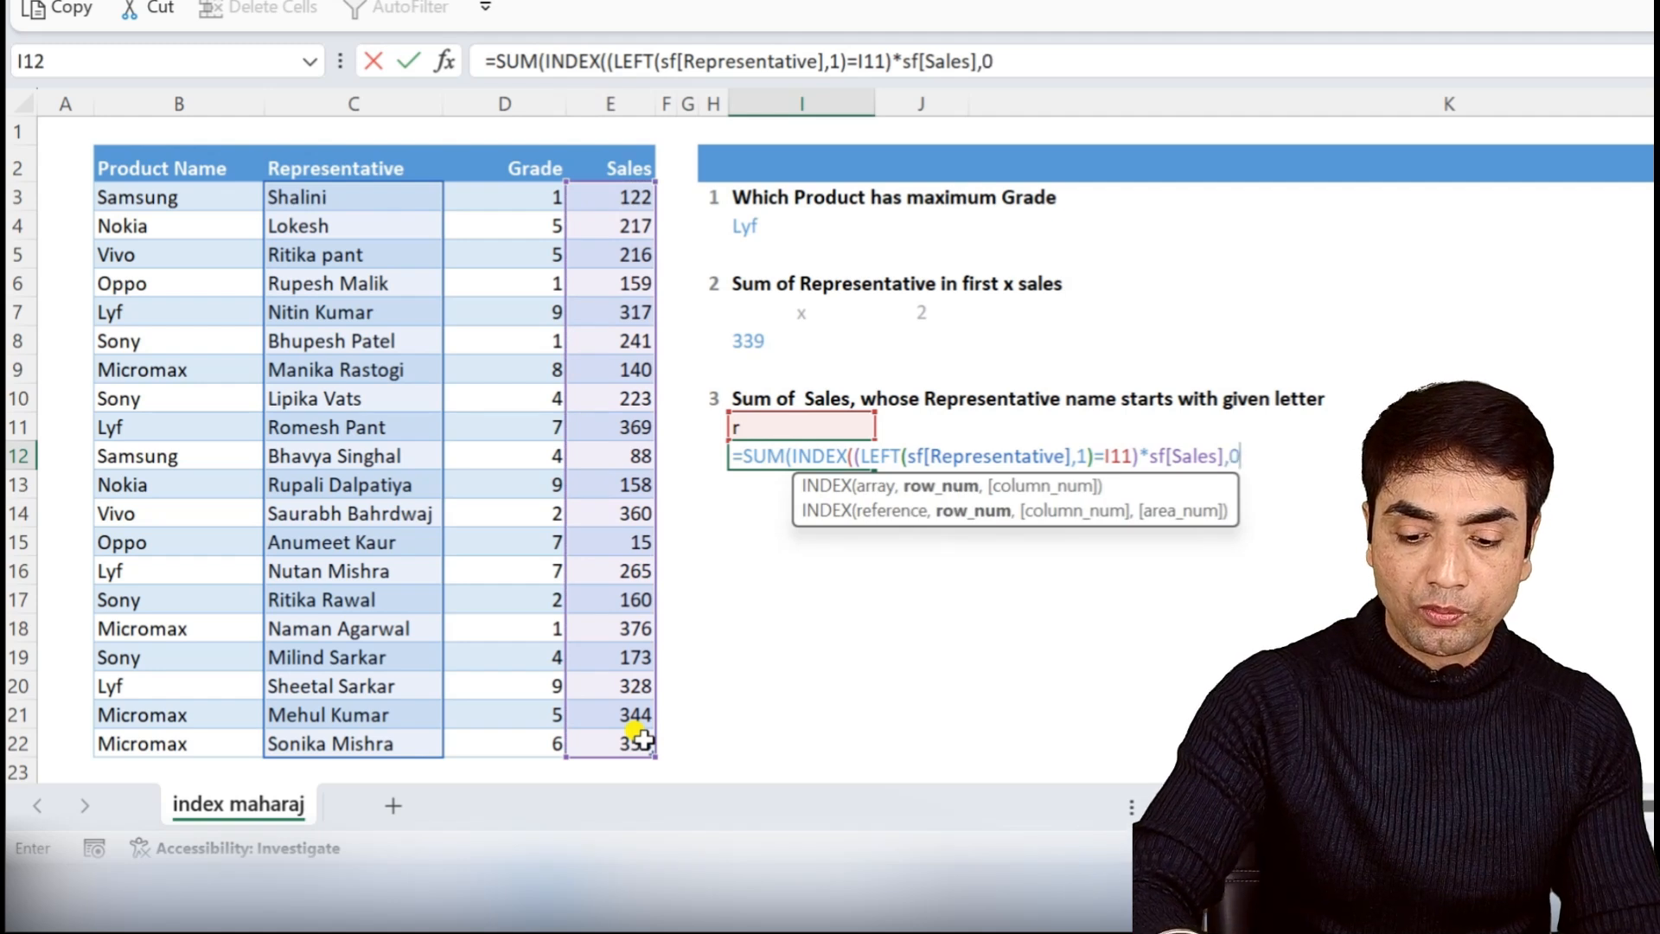
text())
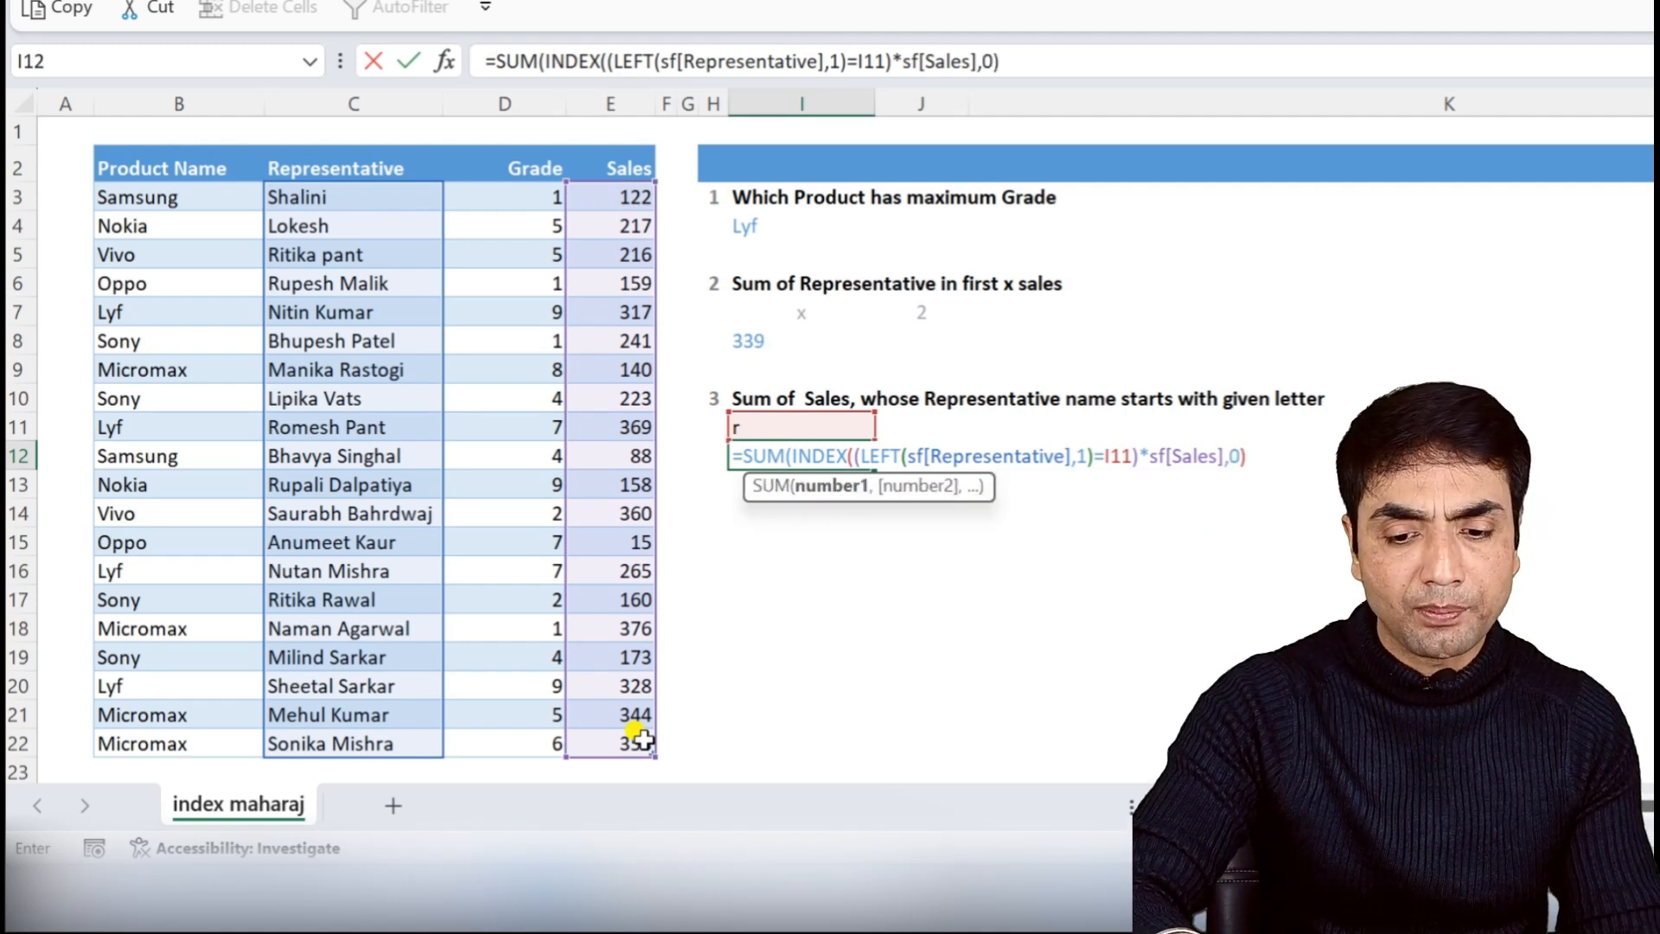
key(Return)
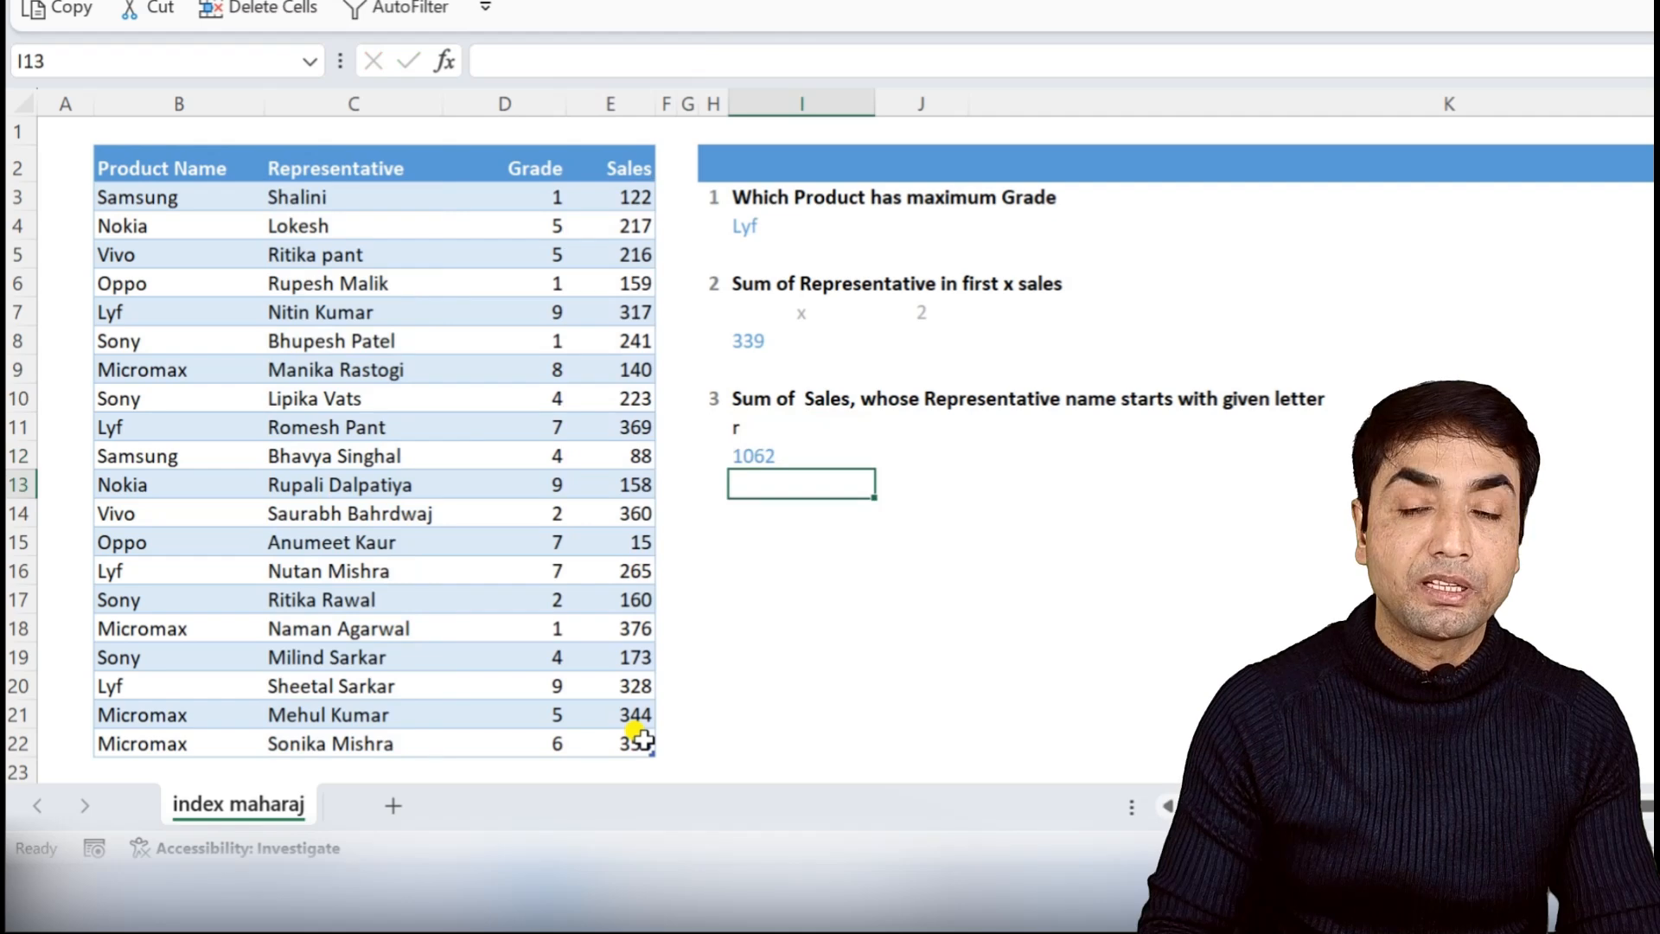
double_click(756, 456)
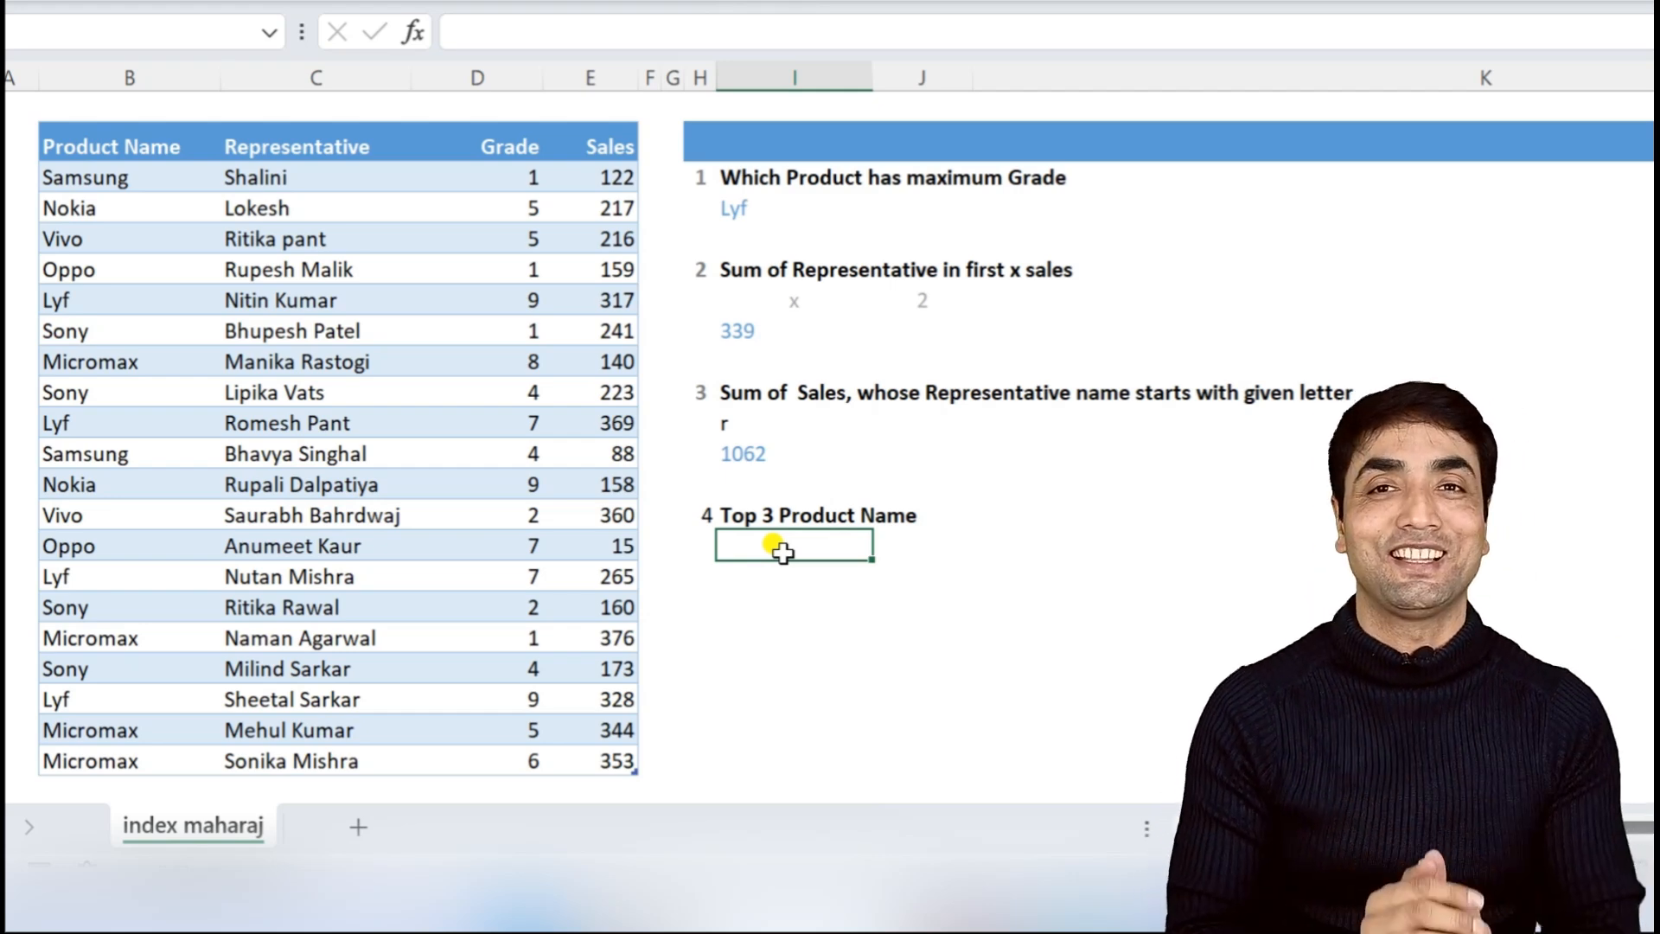
Step: Enter =LARGE(sf[Sales],1) in cell J15 to get the highest sales value
click(908, 546)
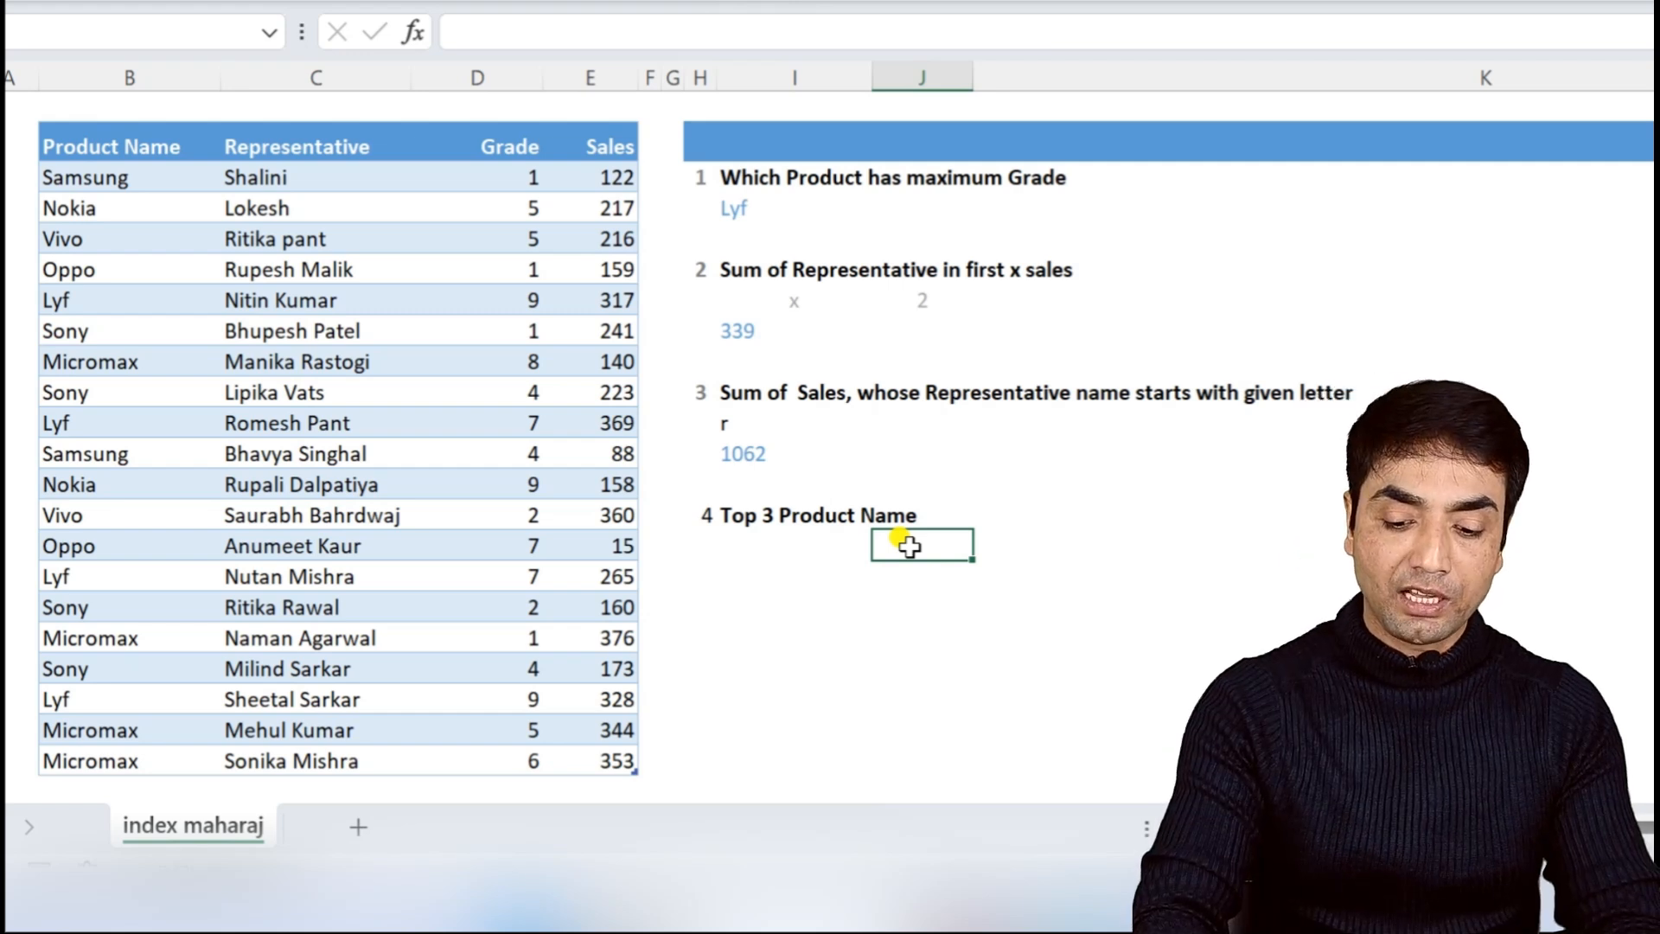
text(=lar)
key(Tab)
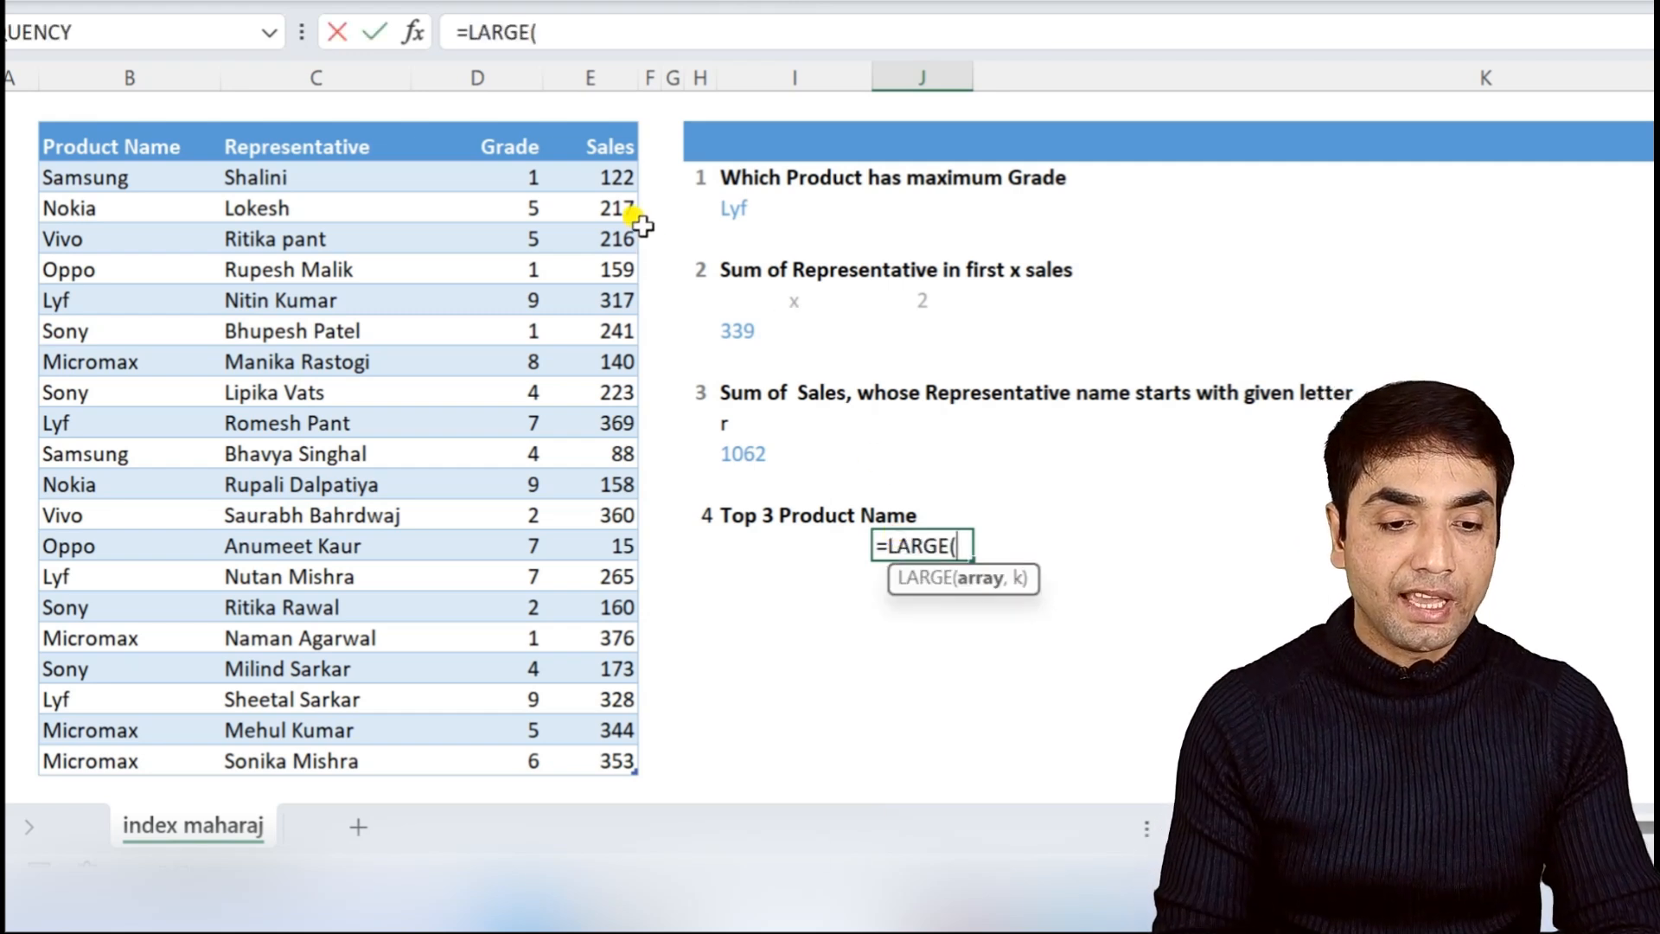
drag(599, 176, 581, 770)
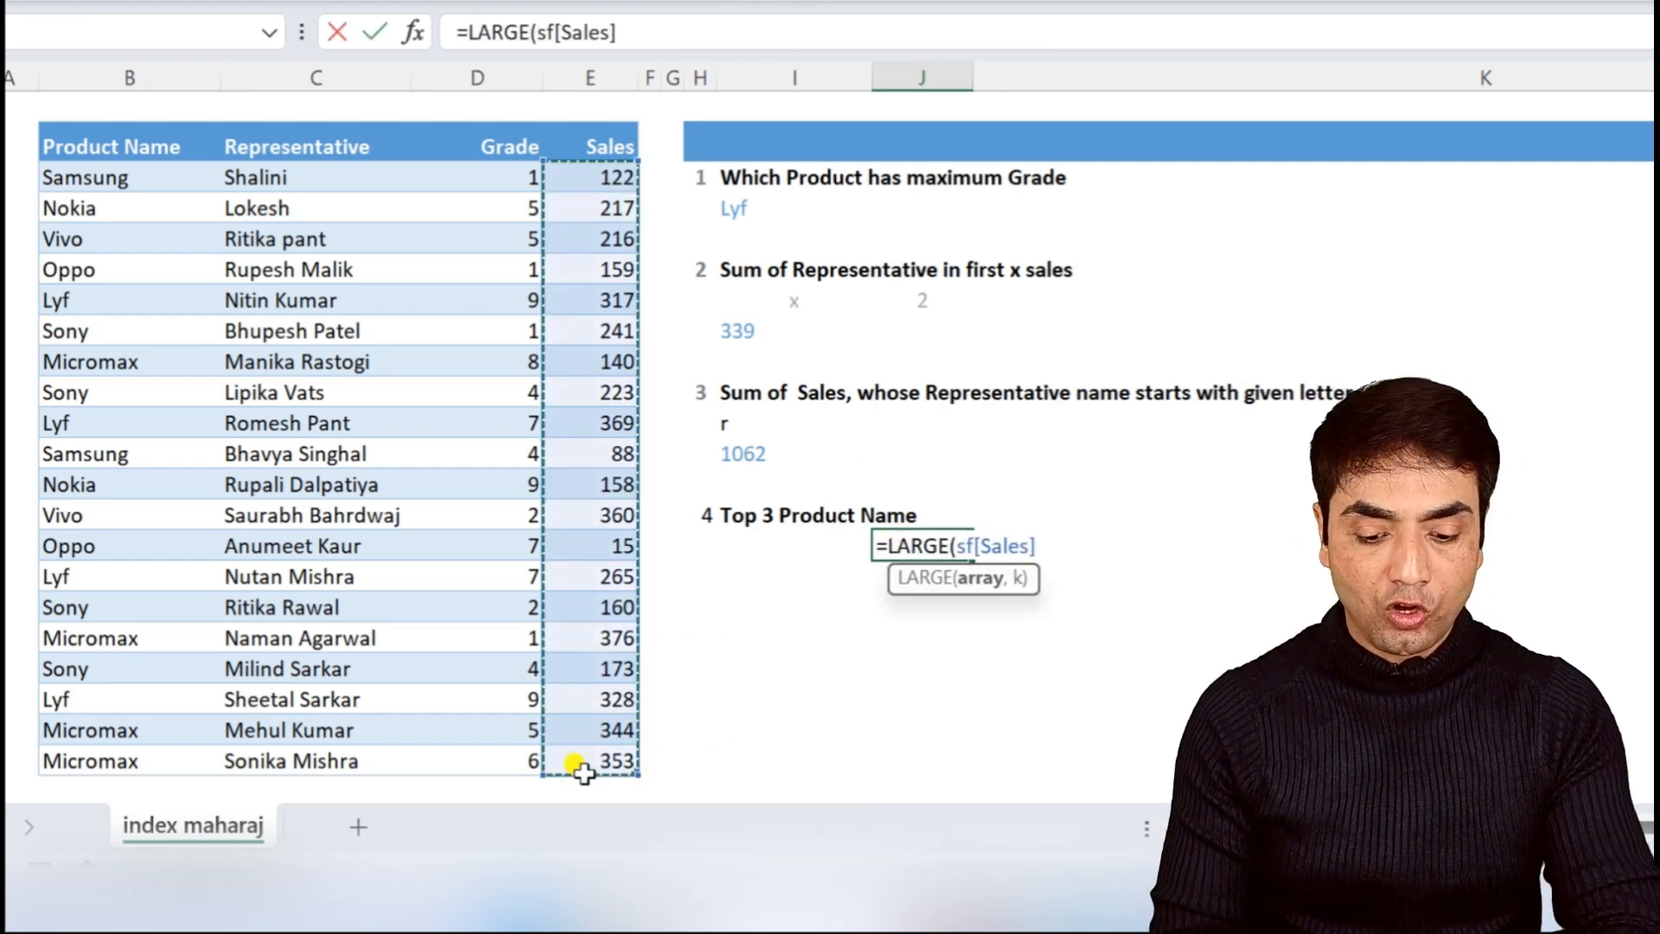
text(,1)
key(Return)
Step: Fill the LARGE formula down from J15 through J17
double_click(953, 545)
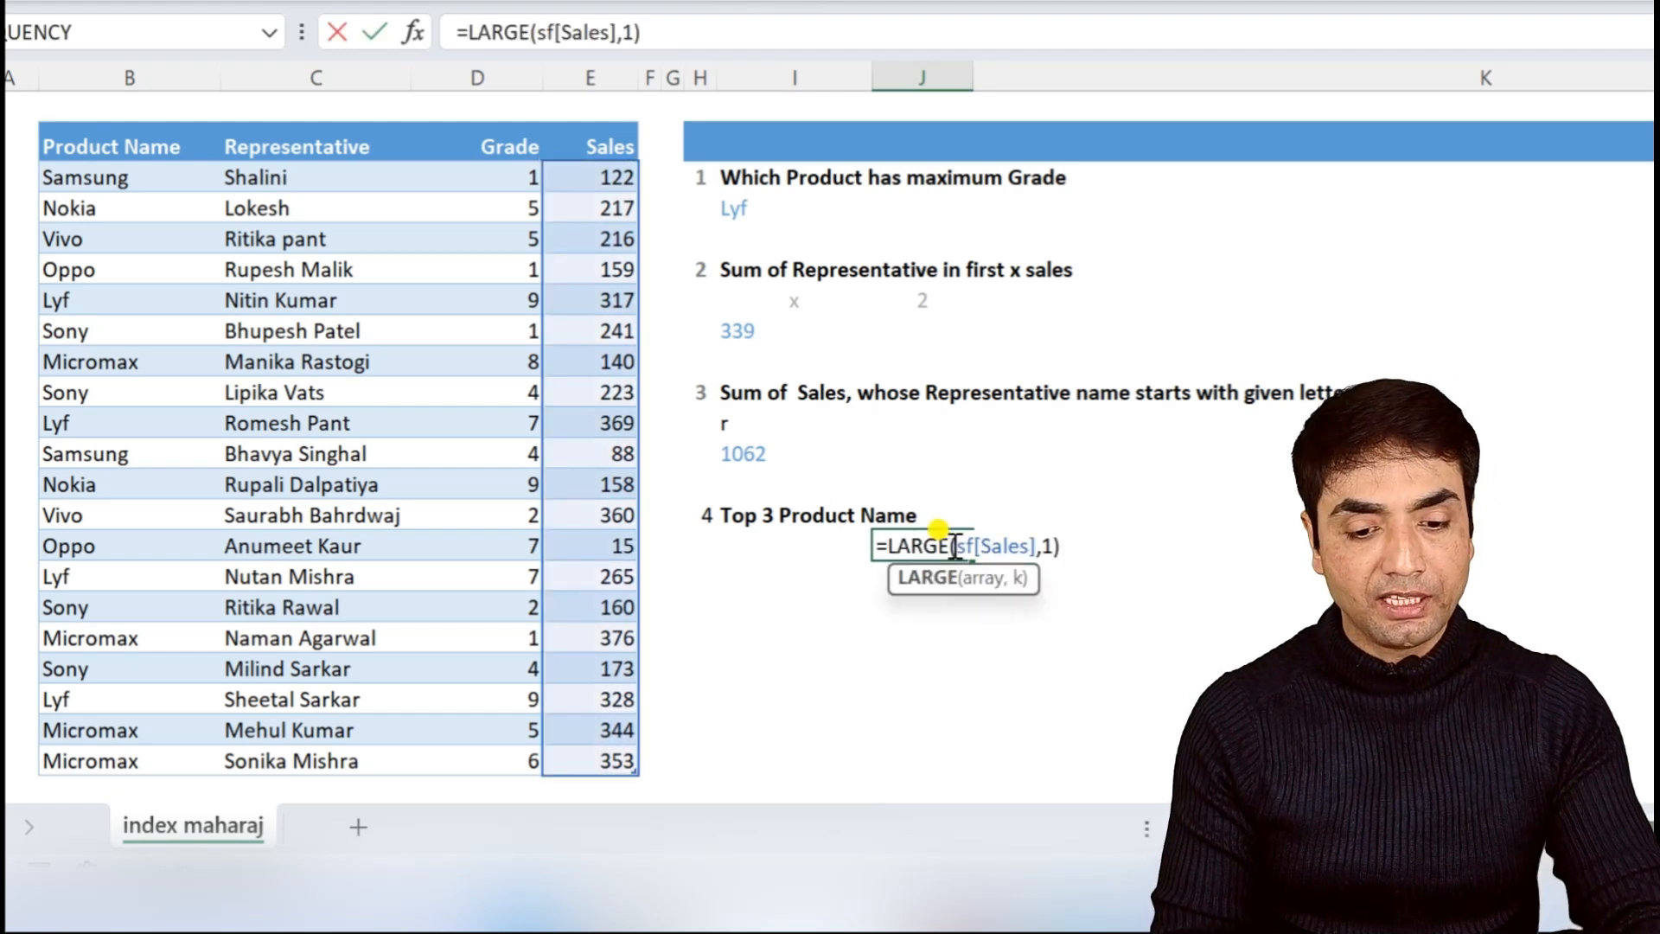
key(Escape)
drag(952, 541, 948, 603)
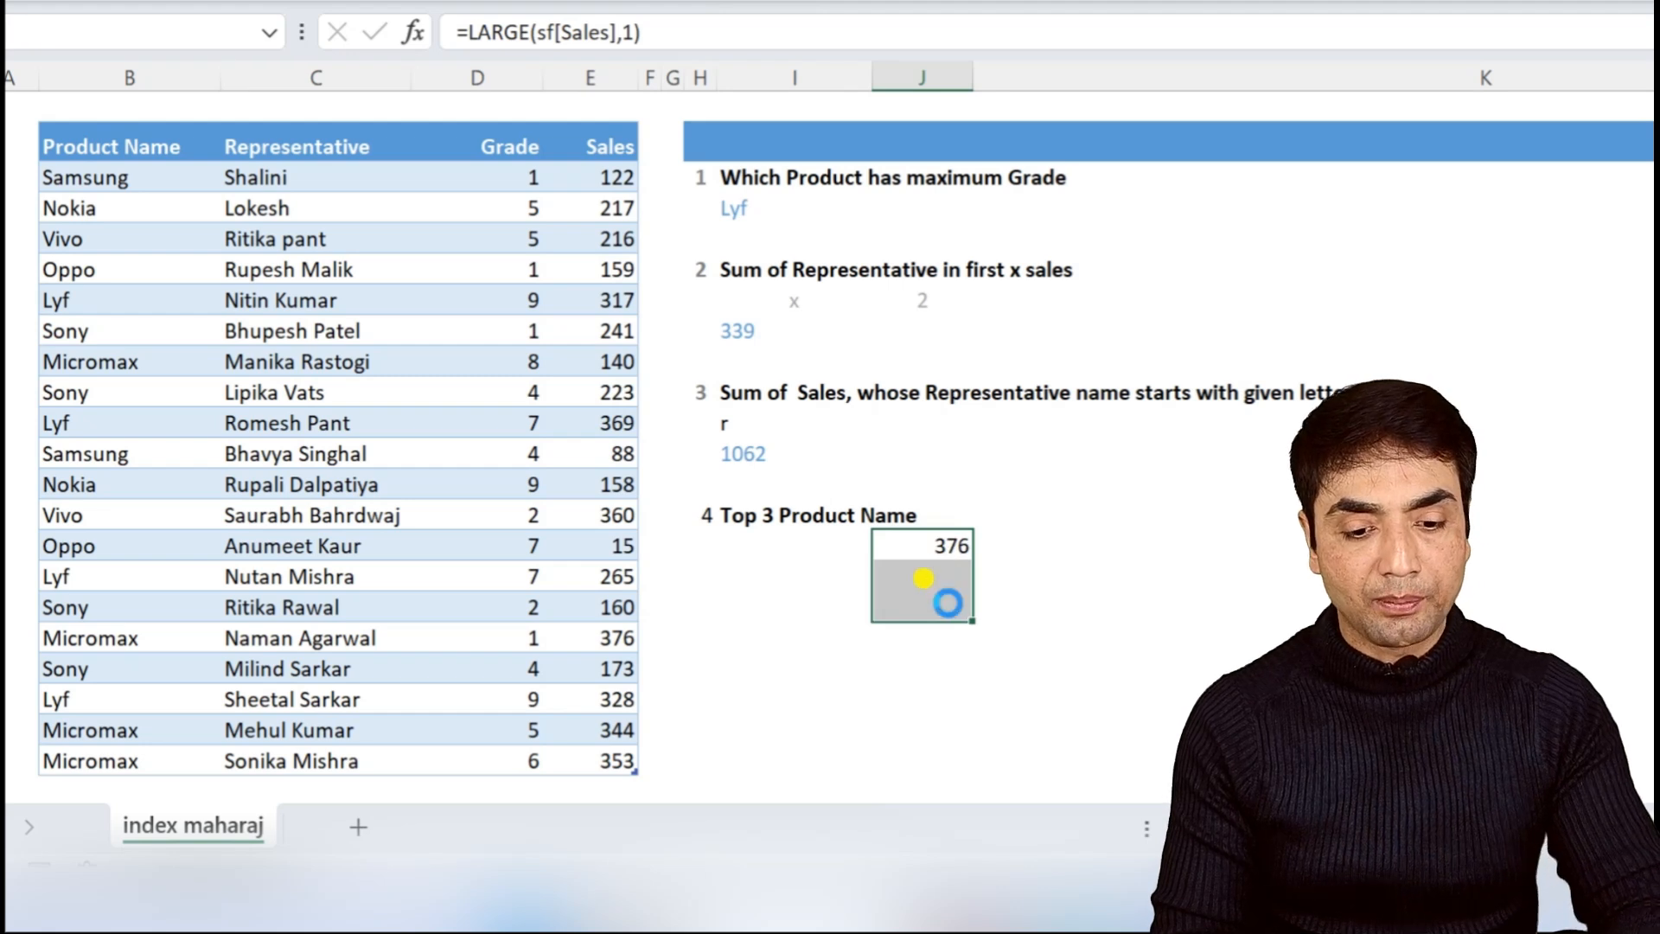
key(ctrl+d)
Step: Change the k argument of the LARGE formula in J16 to 2
double_click(954, 580)
click(1052, 578)
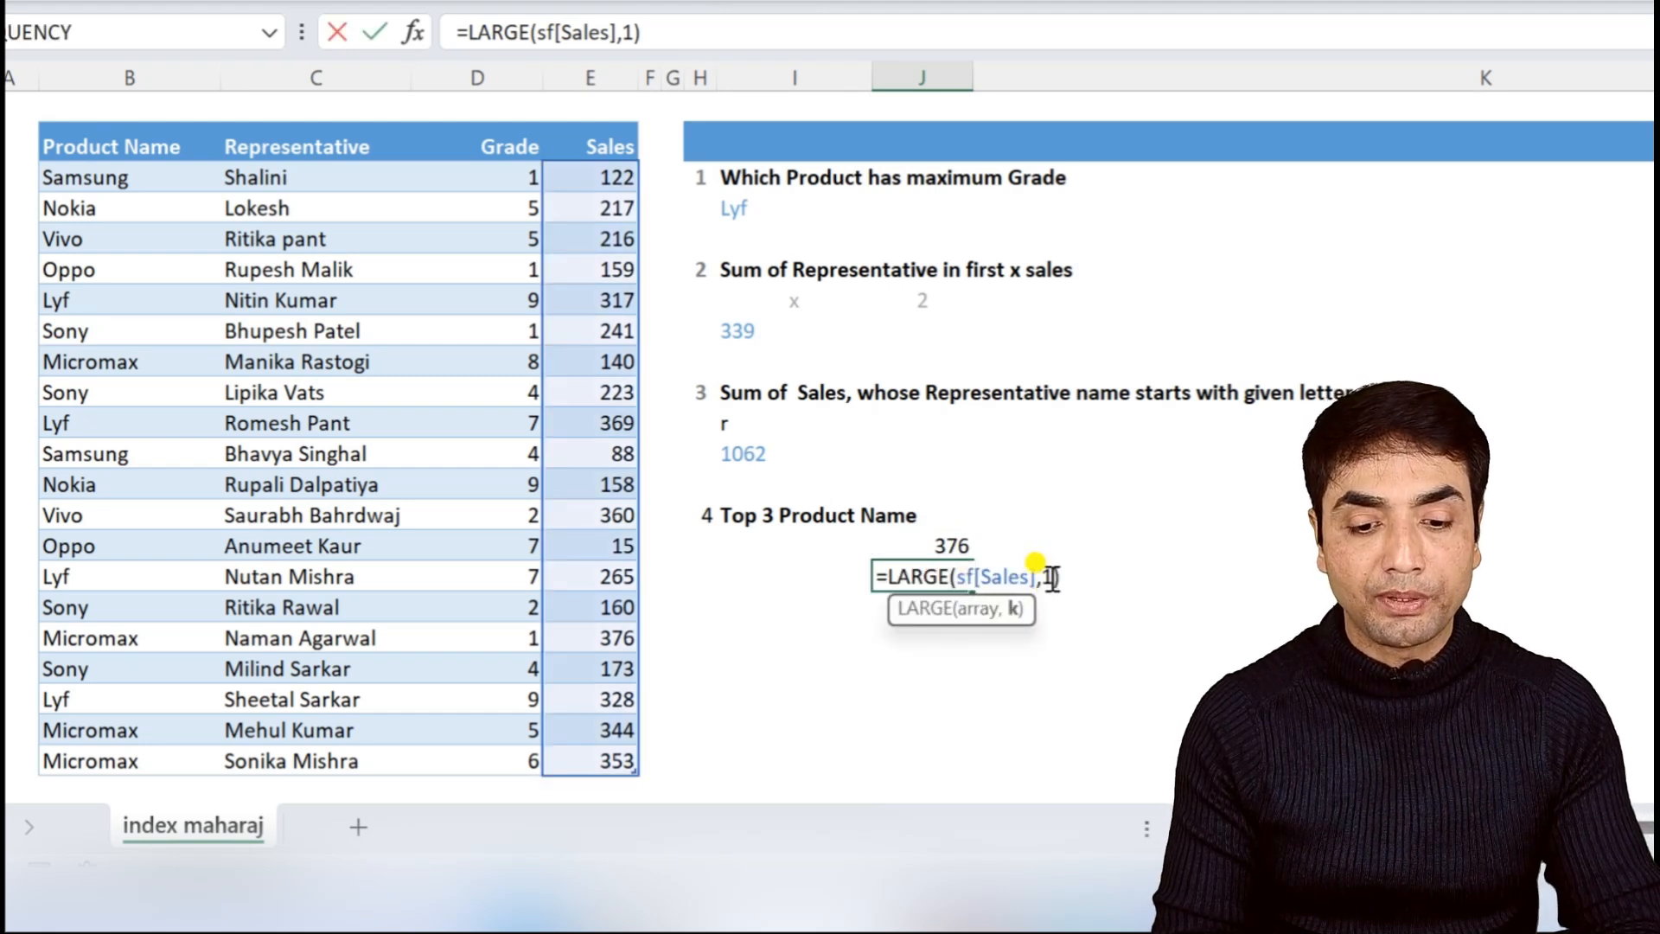
key(BackSpace)
text(2)
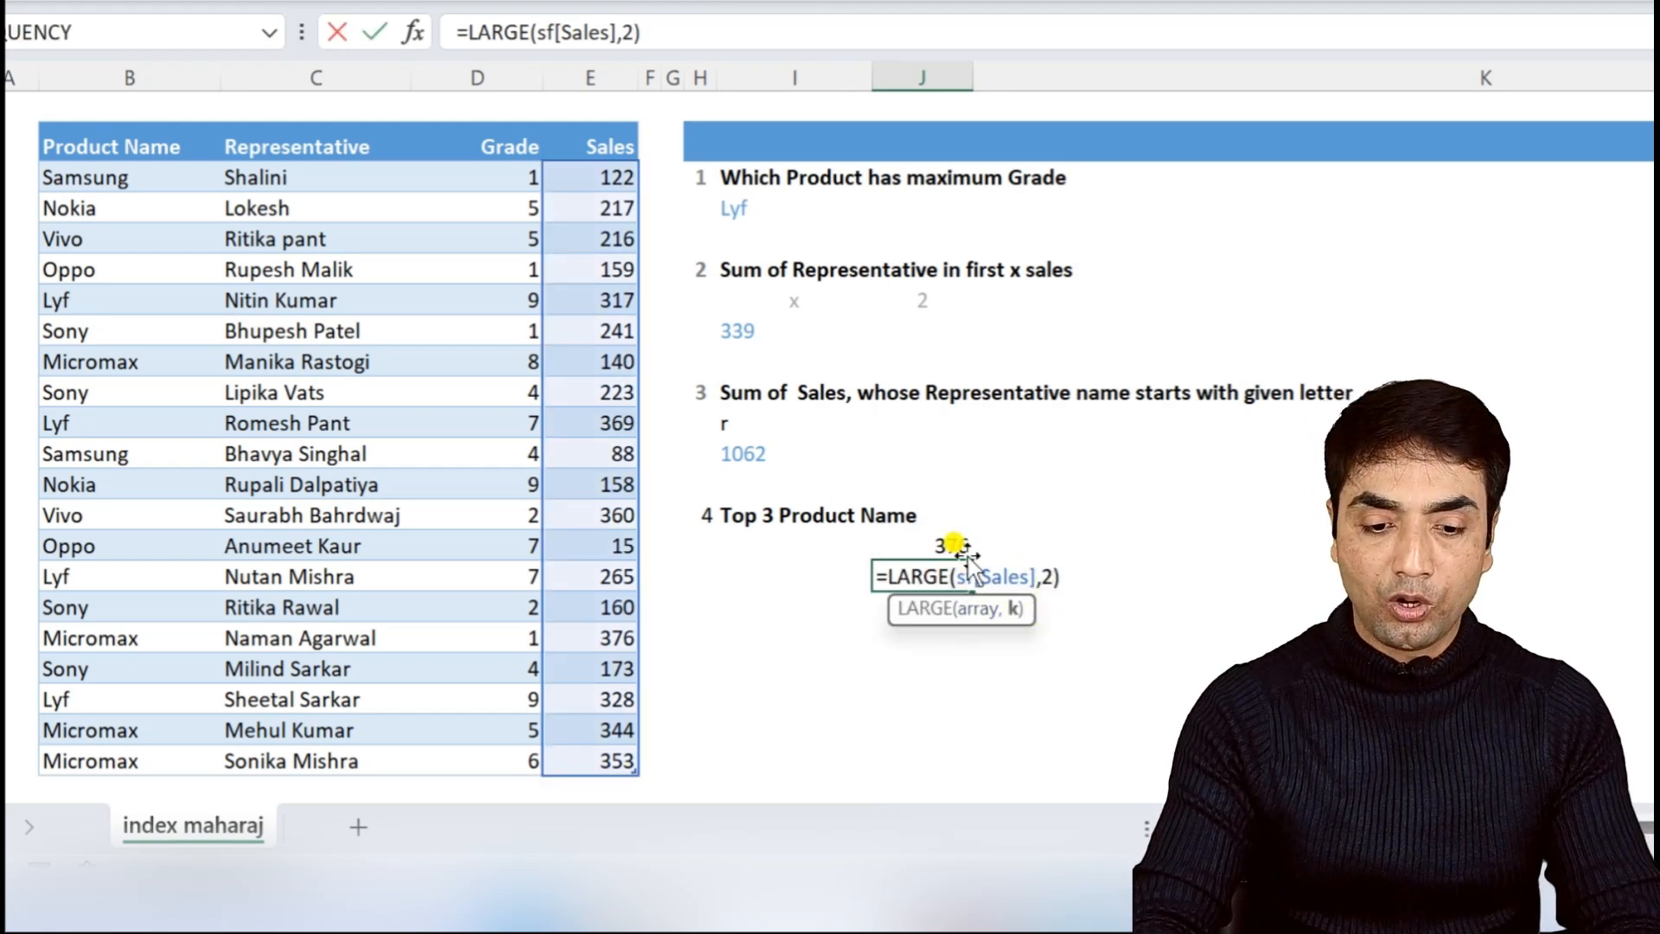
key(Return)
Step: Change the k argument of the LARGE formula in J17 to 3
double_click(952, 605)
click(1051, 608)
key(BackSpace)
text(3)
key(Return)
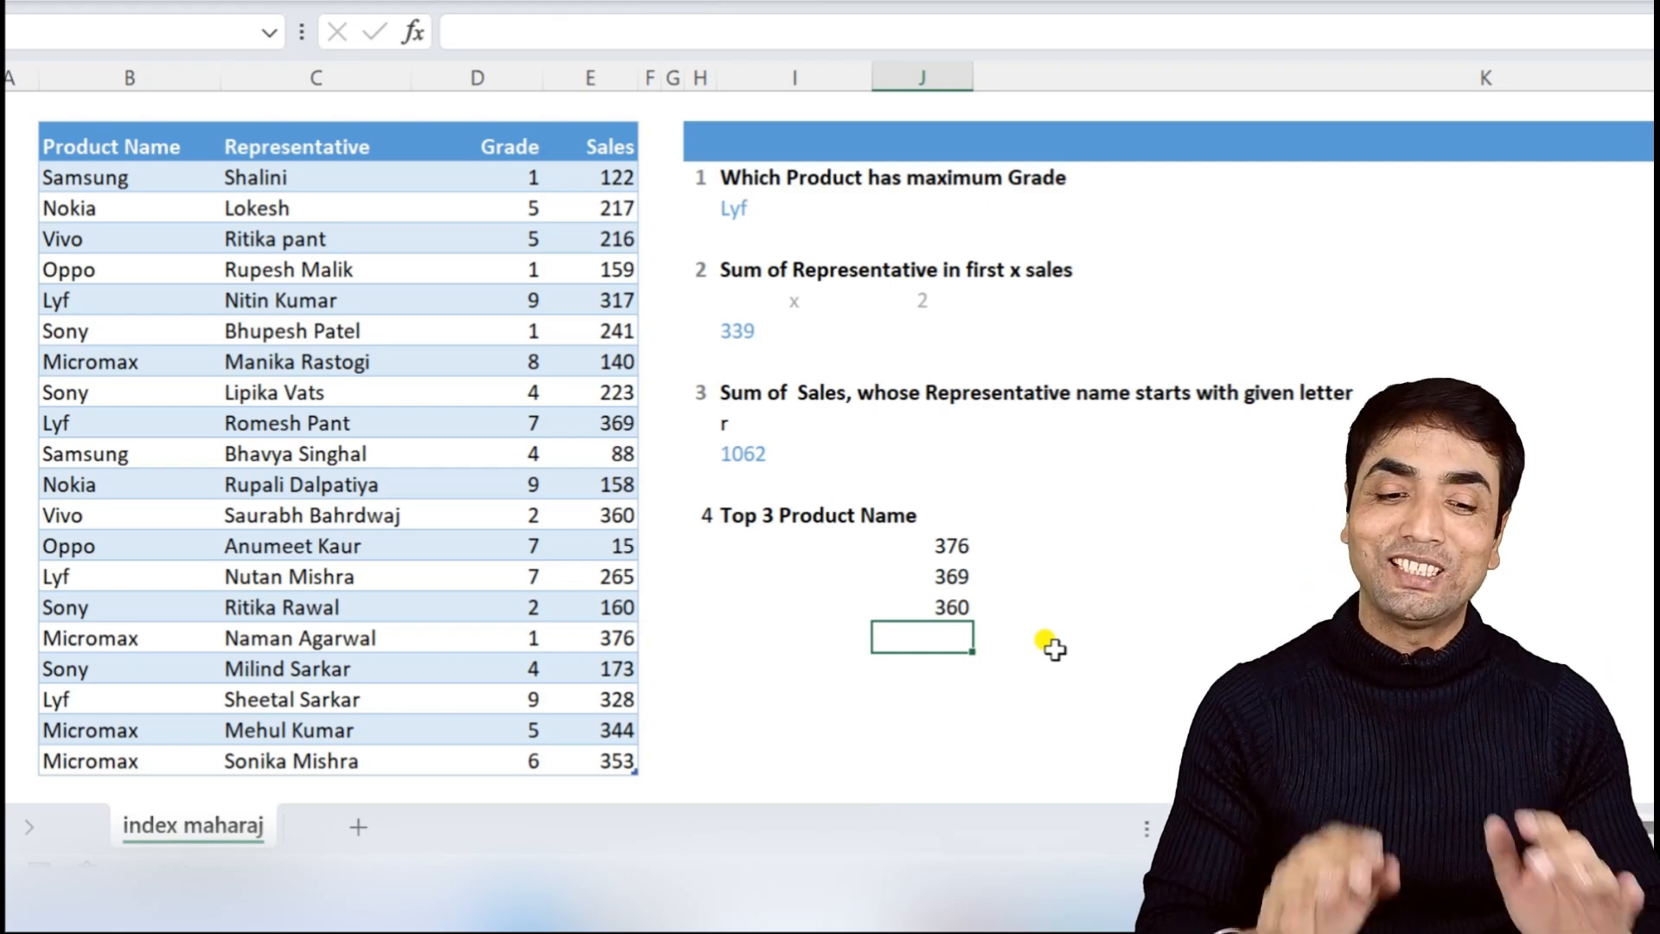
Step: Enter =MATCH(J15,sf[Sales],0) in cell K15 to find the row position of the highest sales value
click(905, 552)
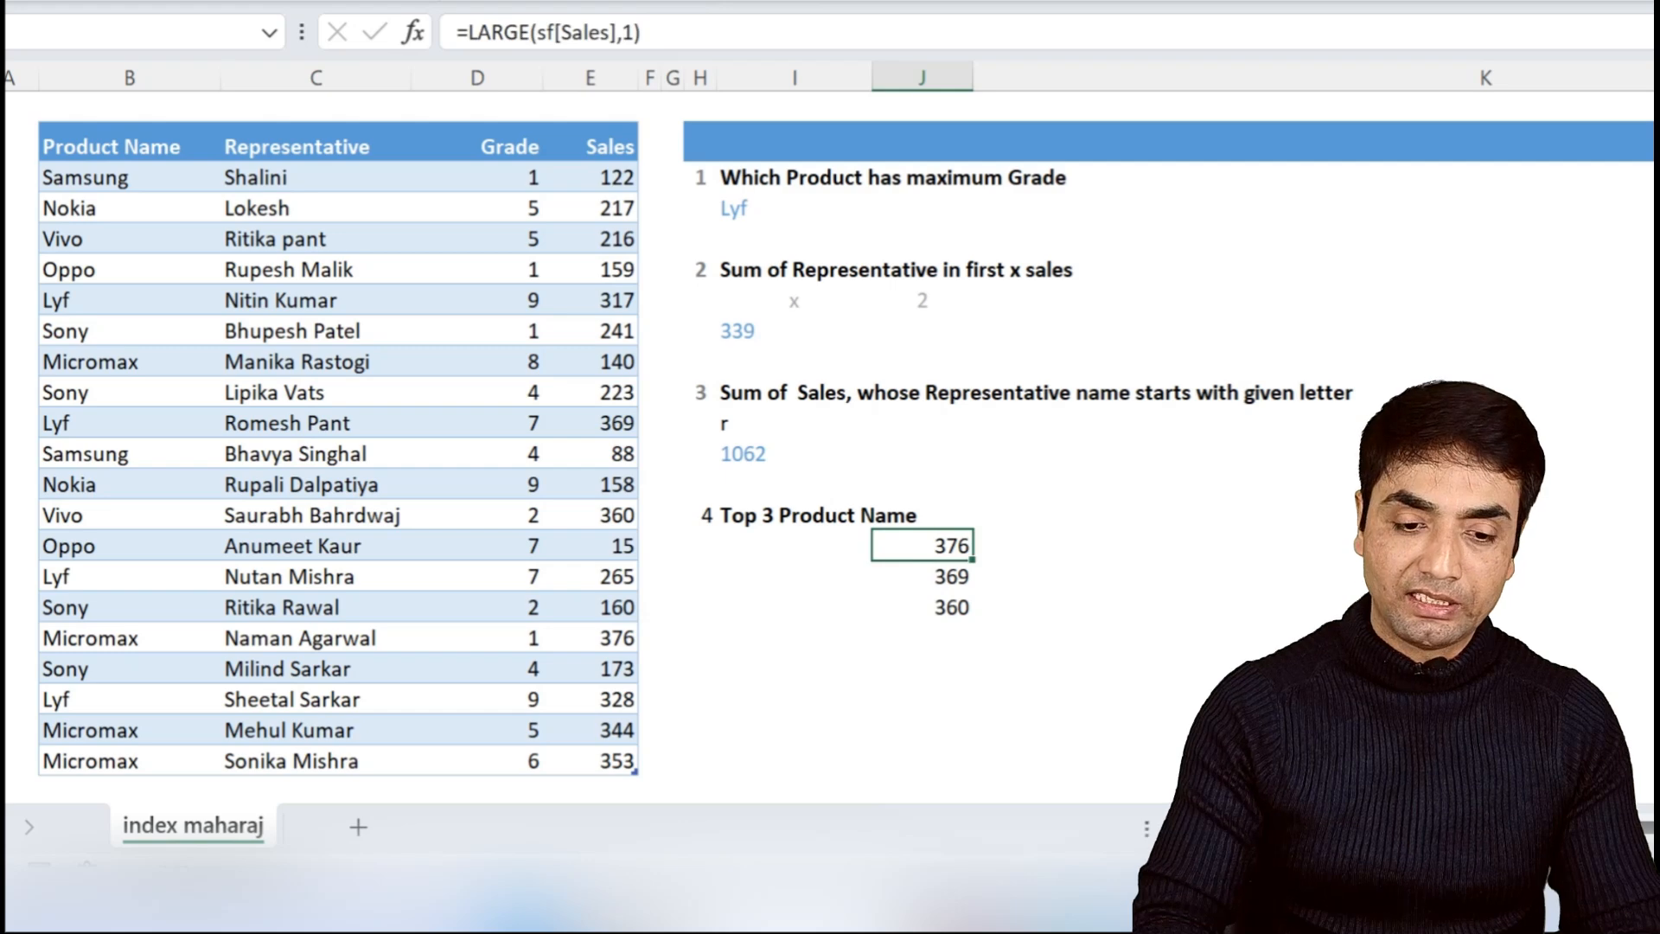
key(Left)
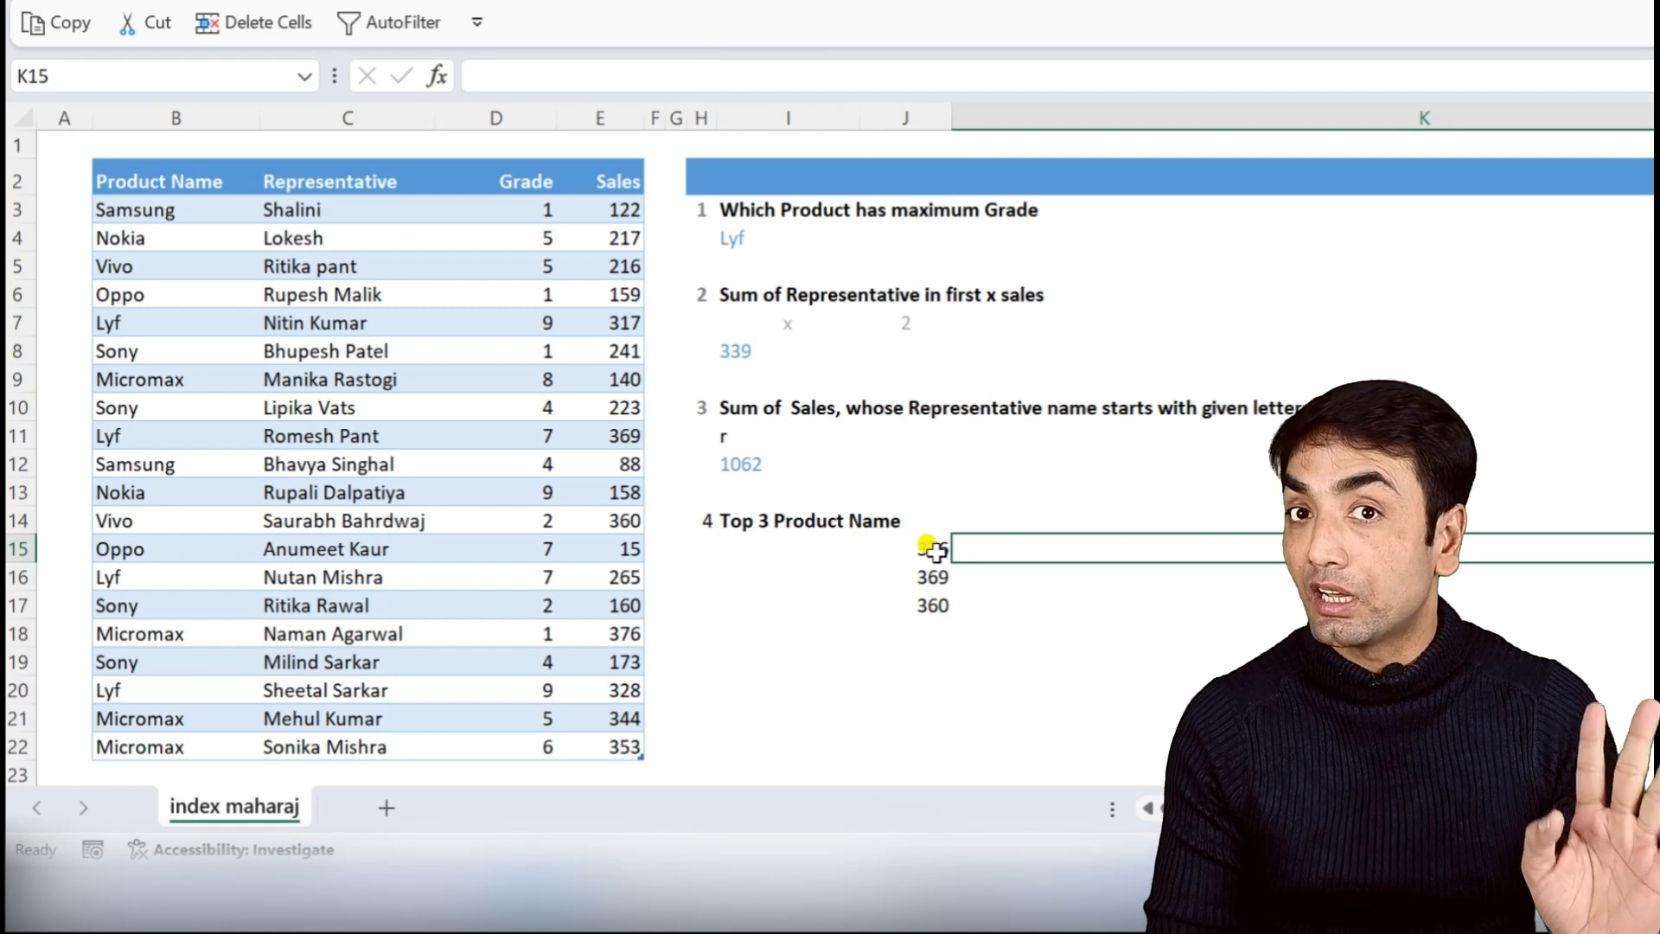
text(=ma)
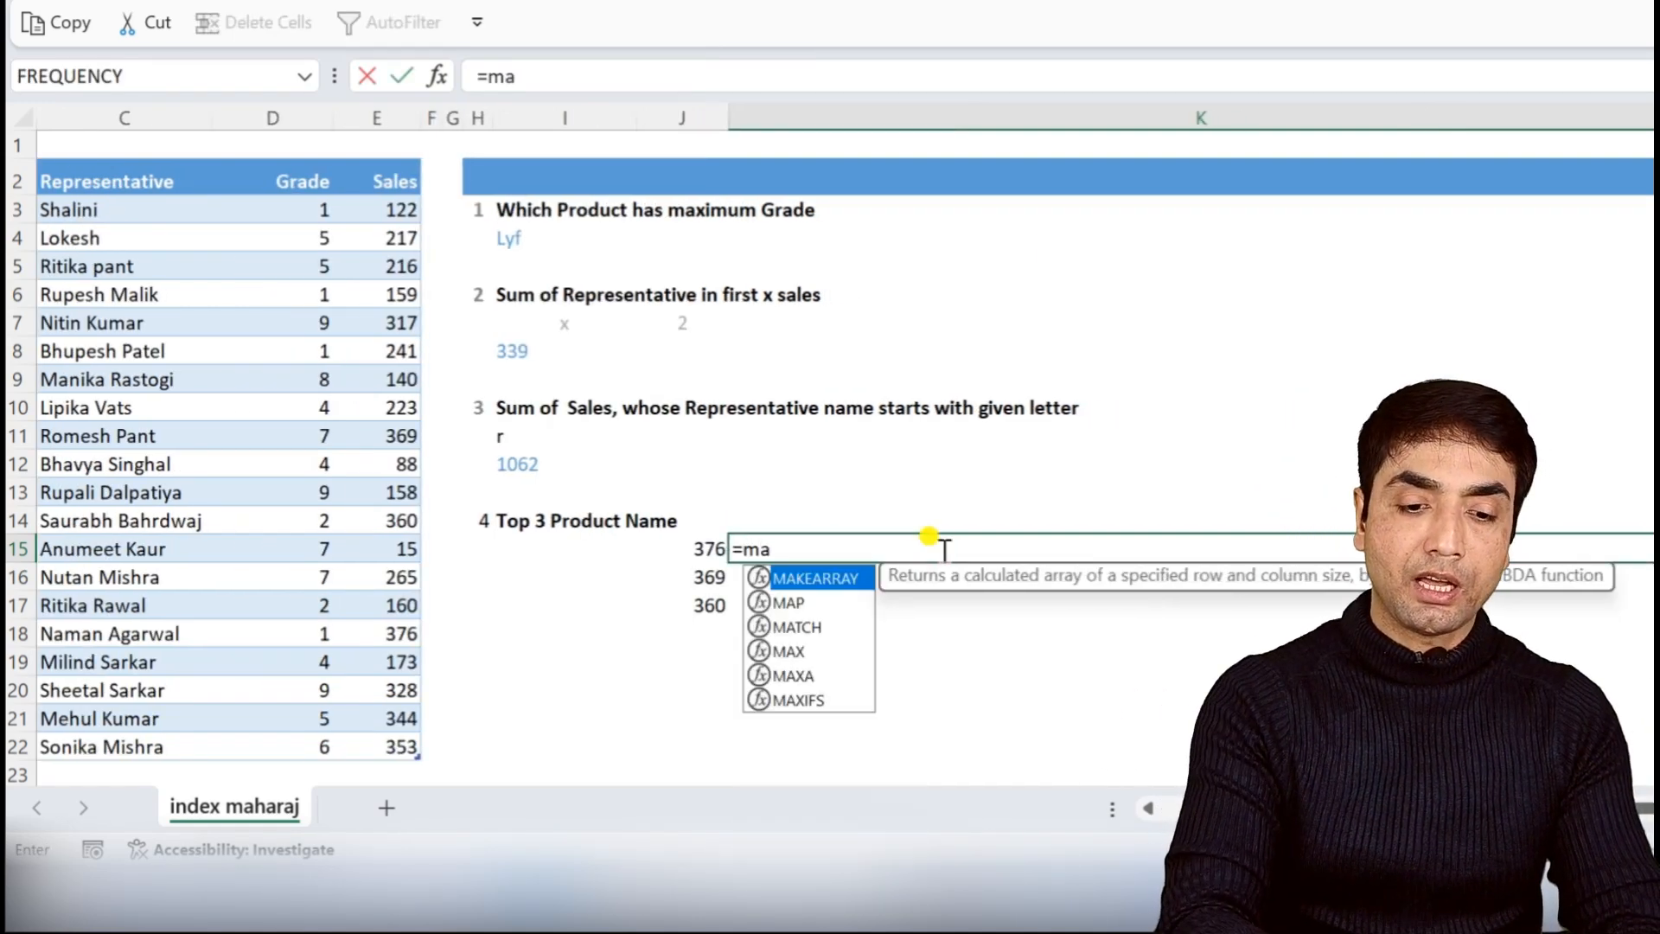
text(tch()
click(692, 546)
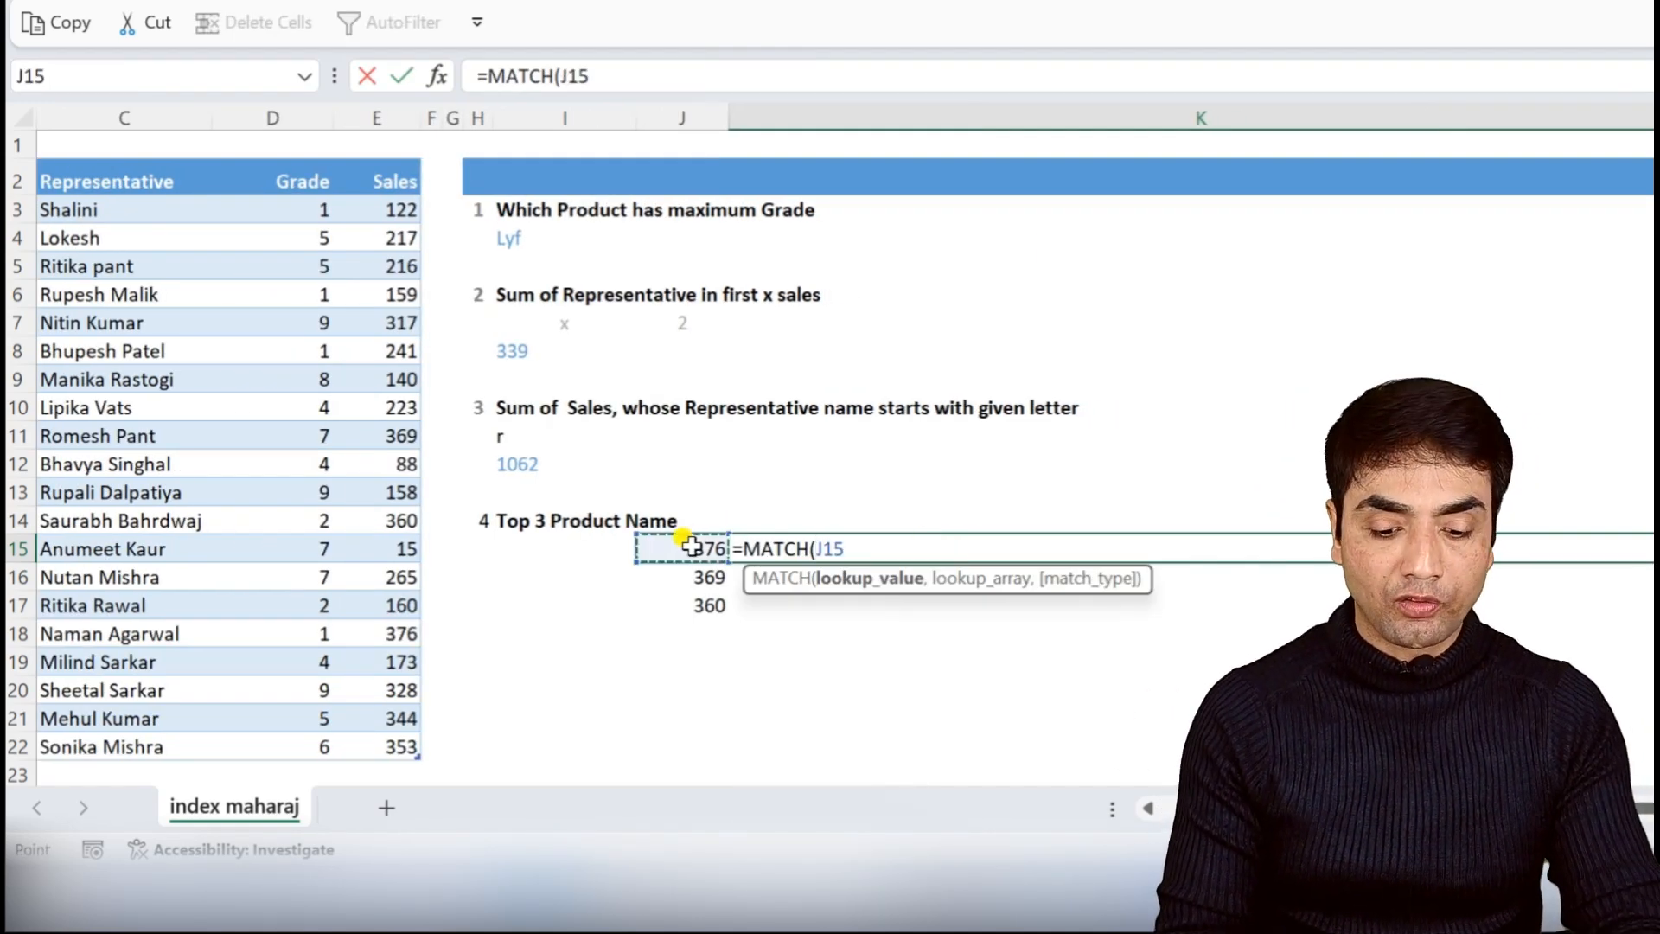
text(,)
drag(397, 209, 419, 743)
text(,0))
key(Return)
Step: Left-align the MATCH result in cell K15
click(919, 540)
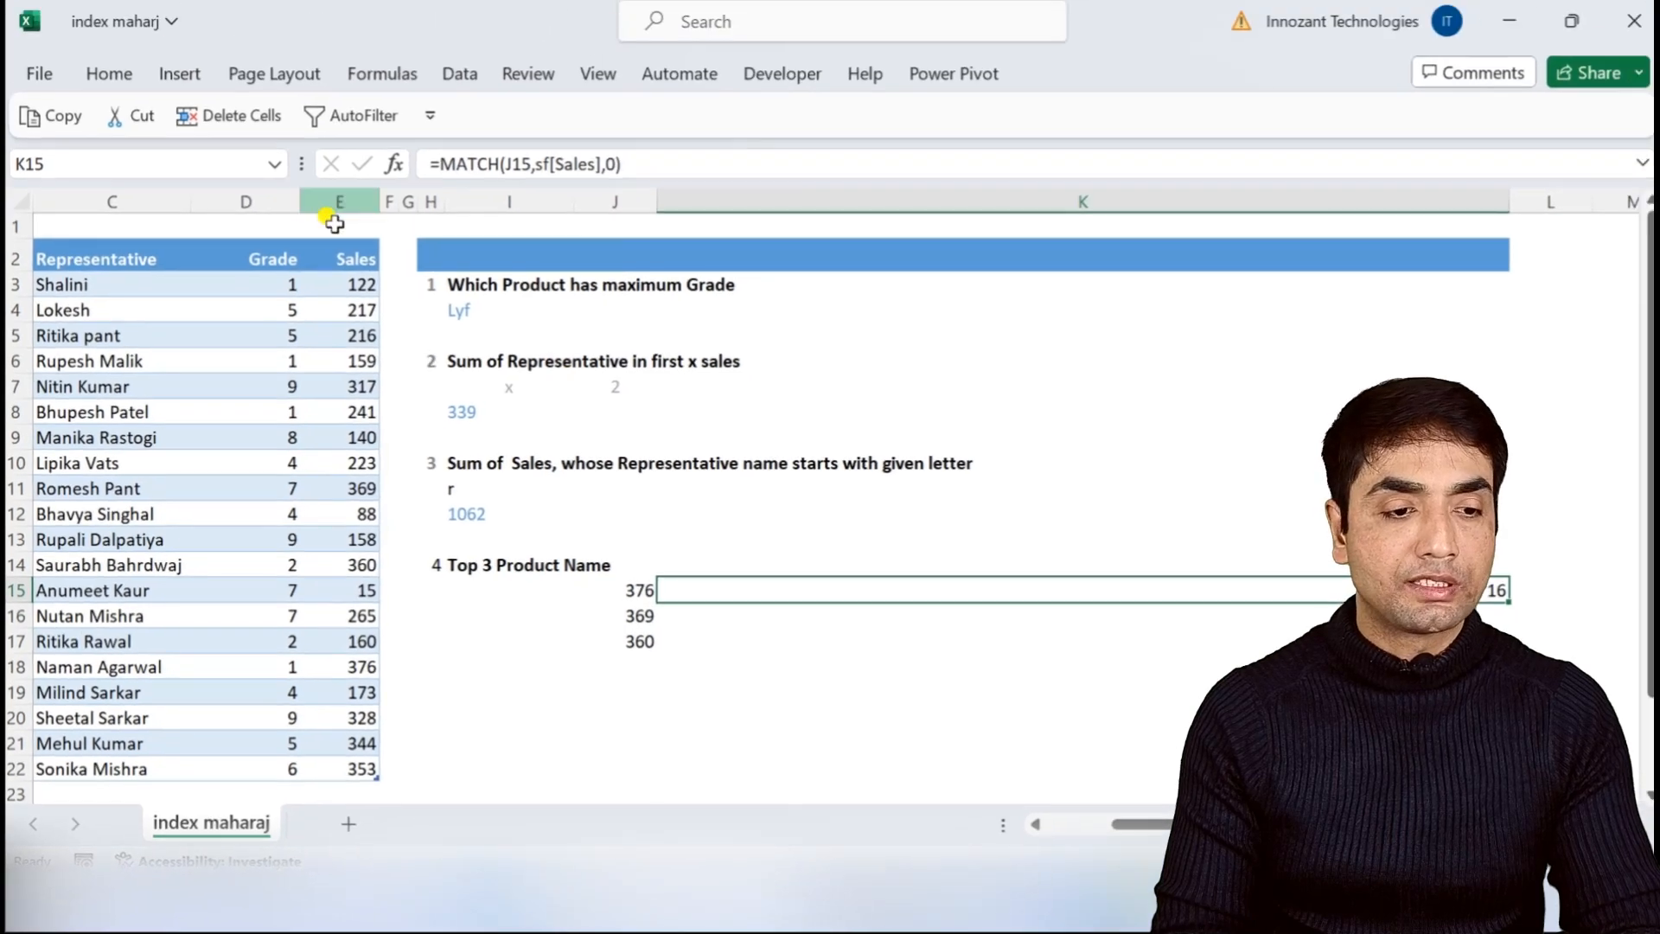
click(109, 74)
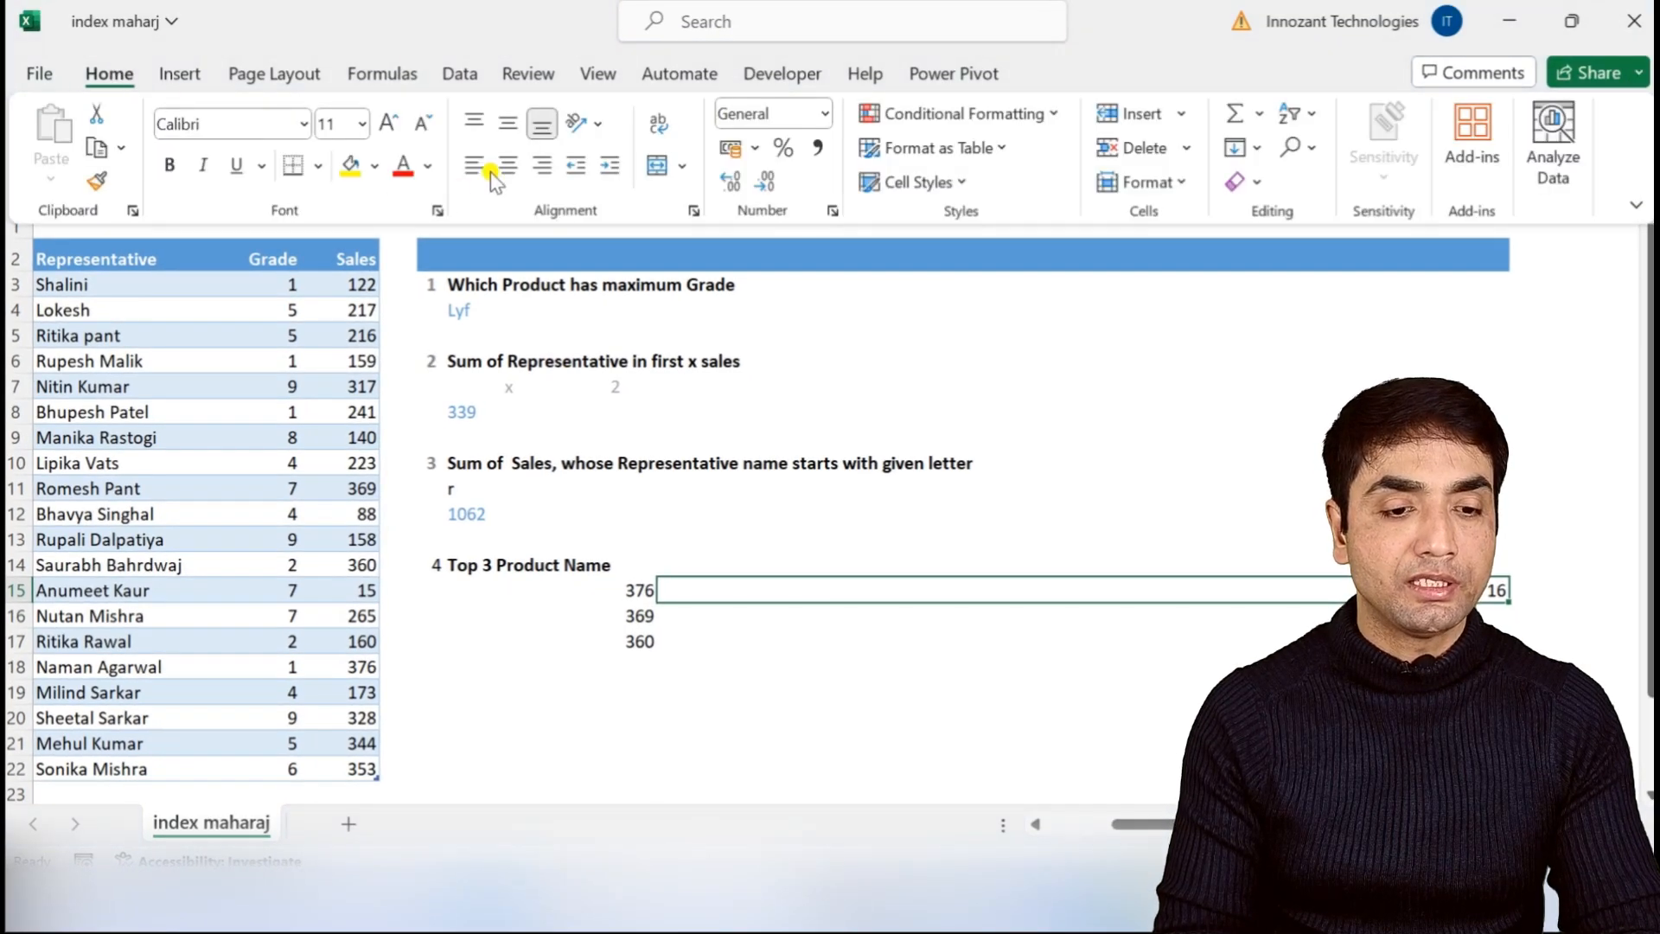
click(679, 595)
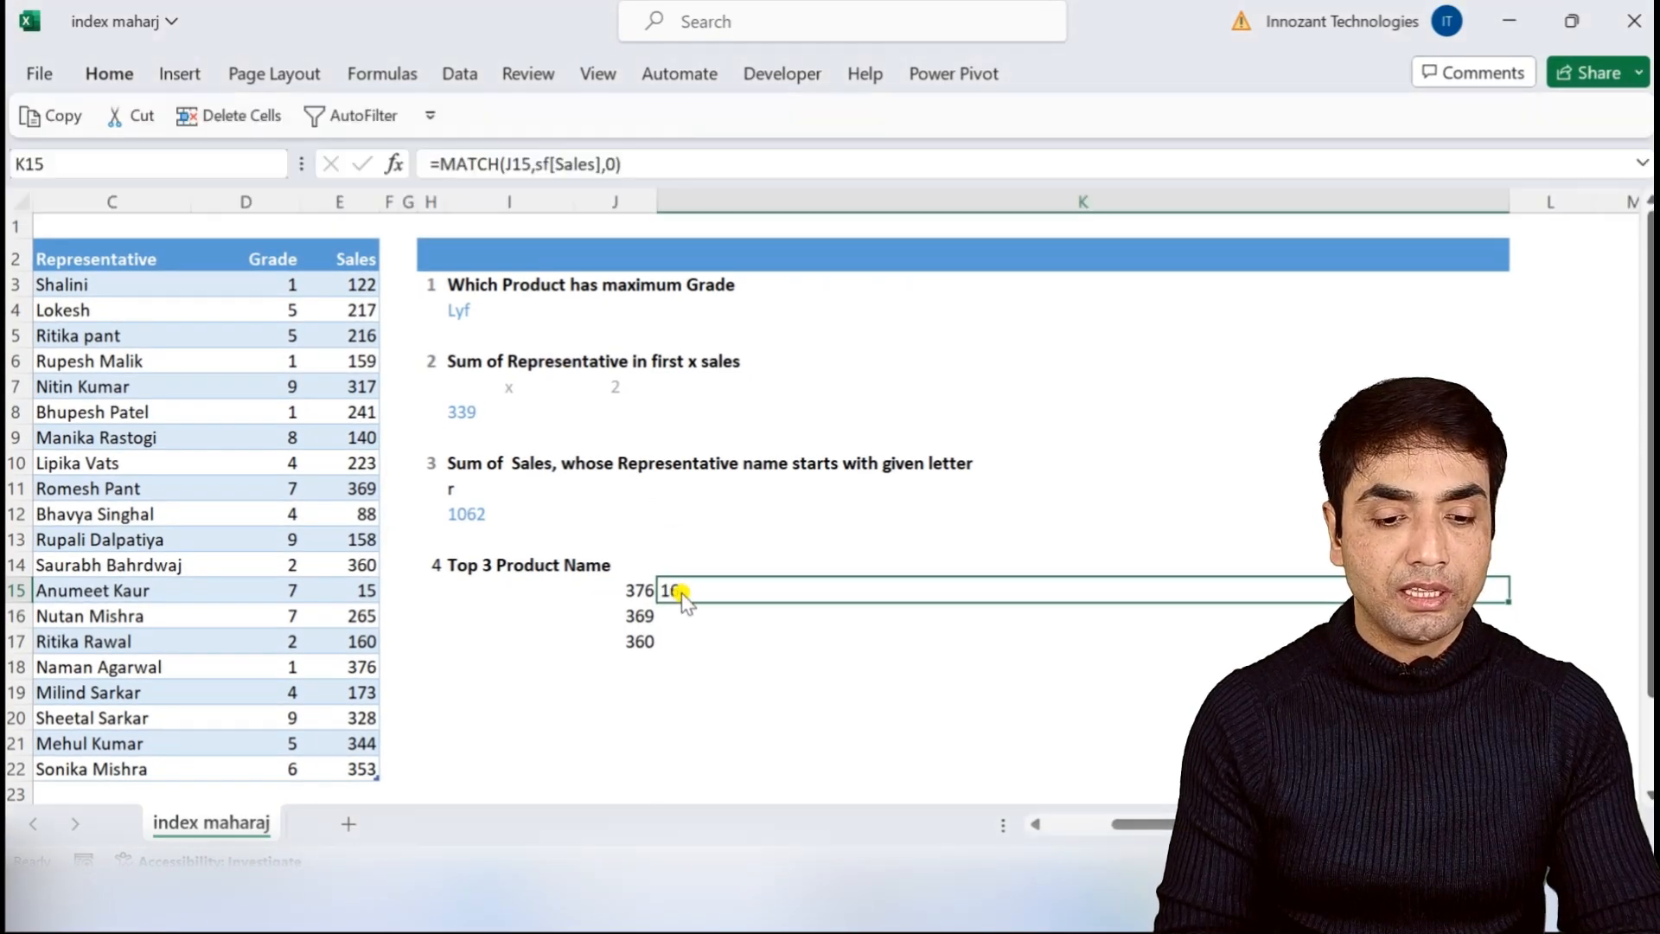
Step: Fill the MATCH formula down from K15 through K17, and select the empty cell I15
drag(670, 588, 679, 639)
key(ctrl+d)
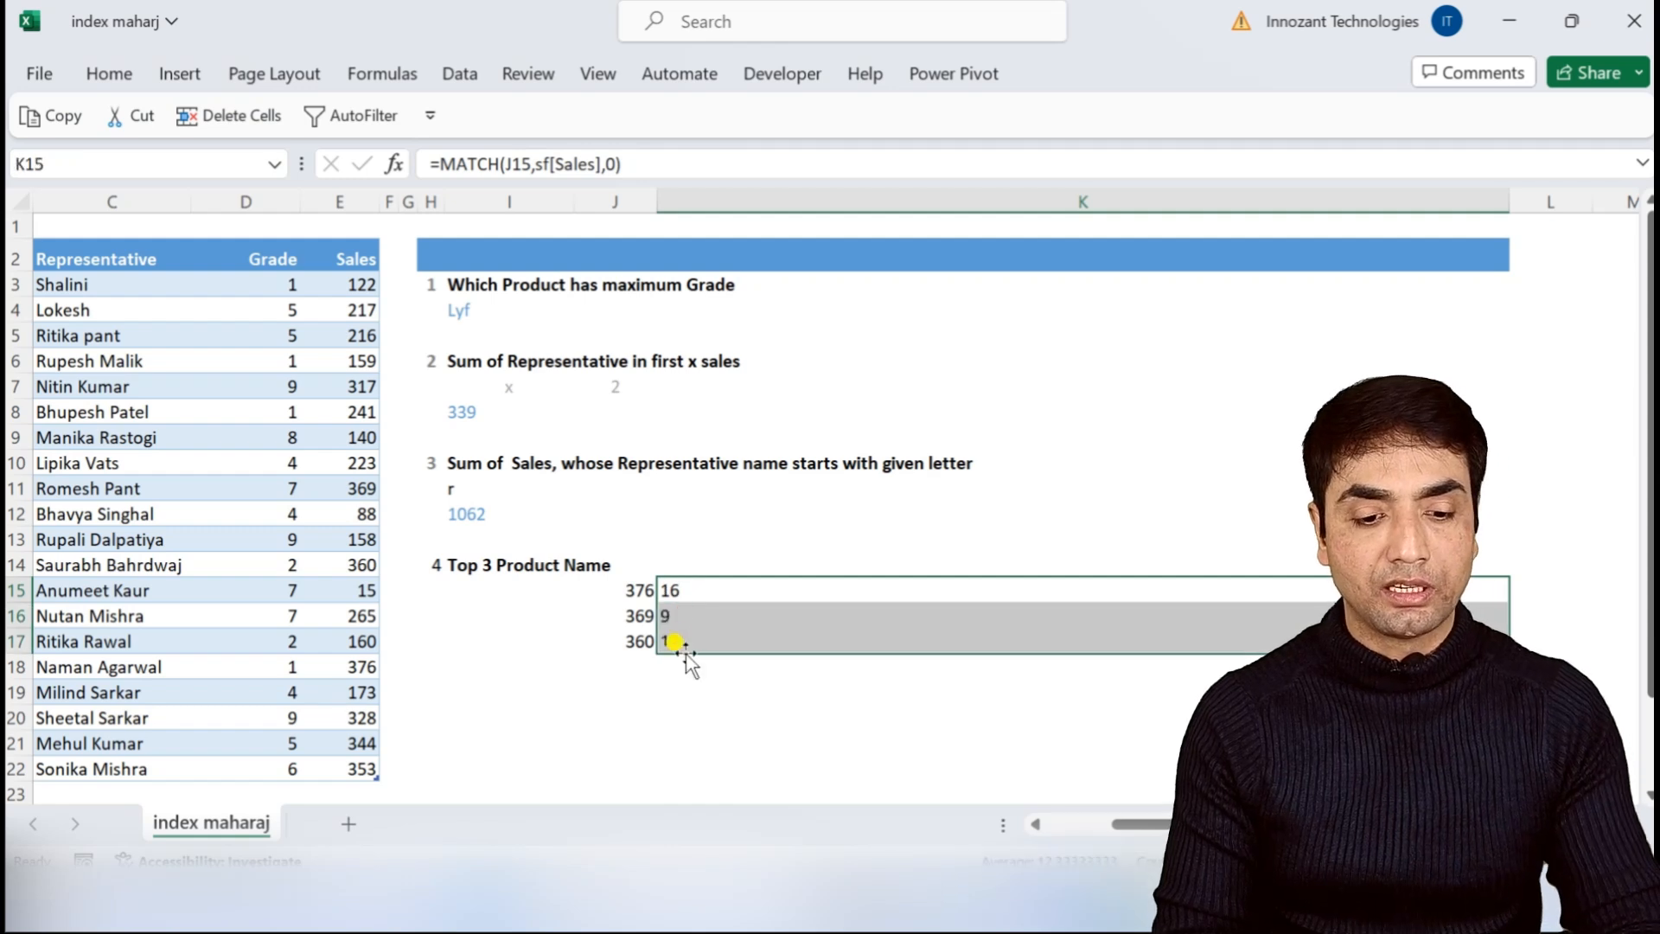
click(645, 590)
key(Left)
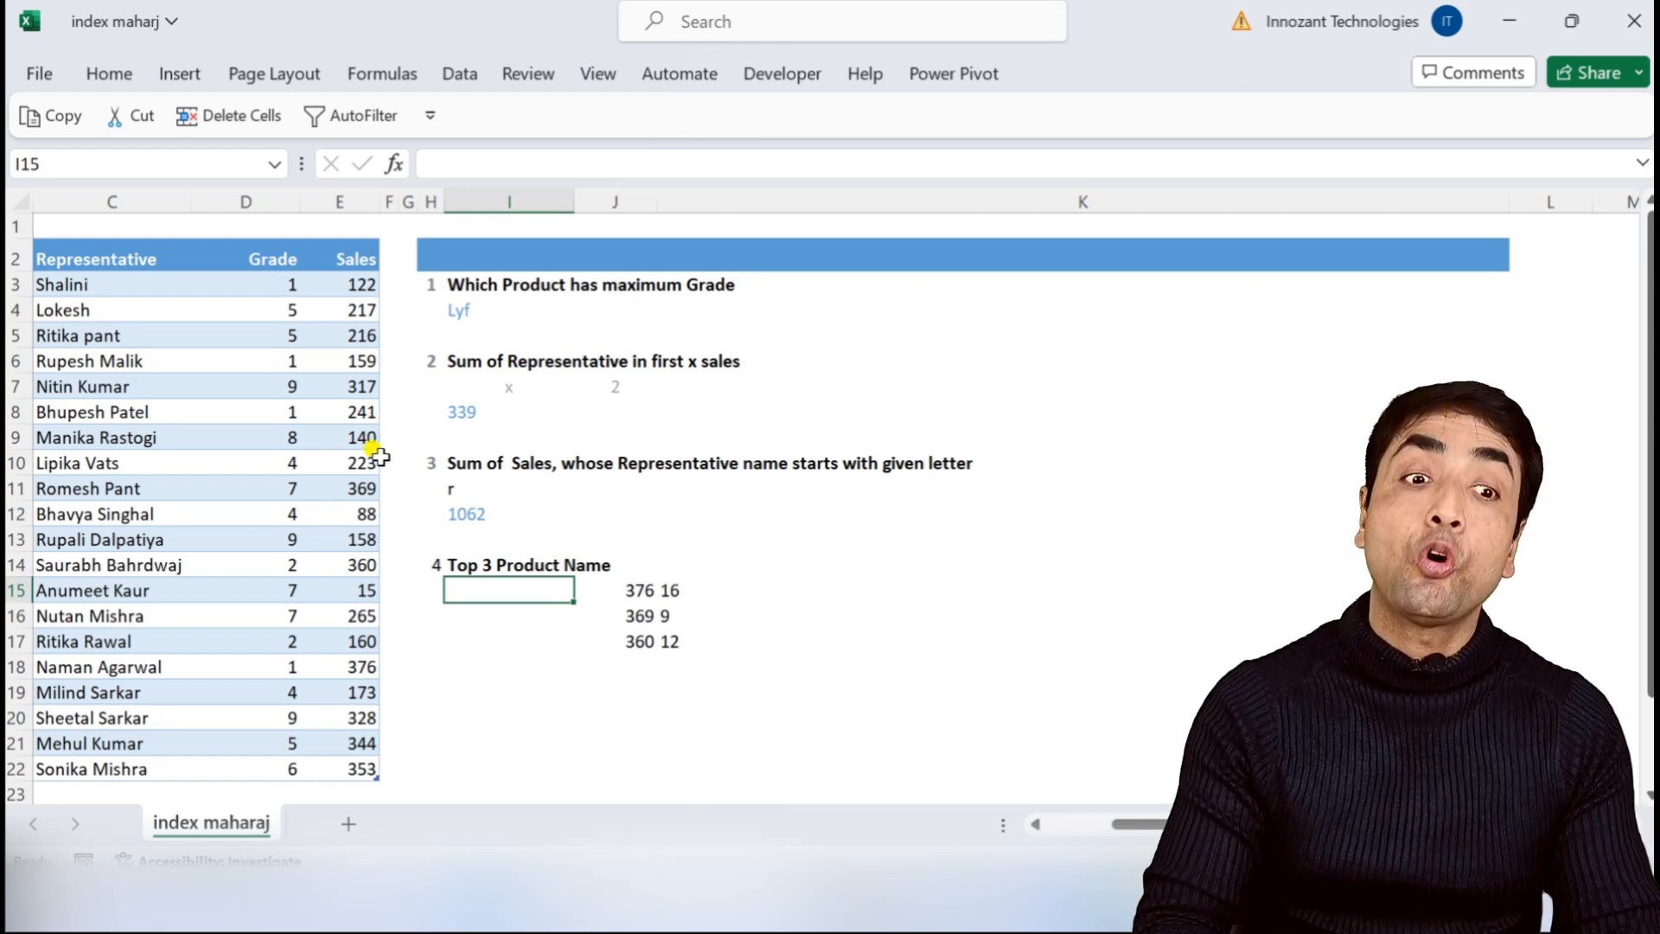
Step: Add a helper column headed hl in column A, numbering the table rows 1 to 20 in cells A3 through A22
key(Home)
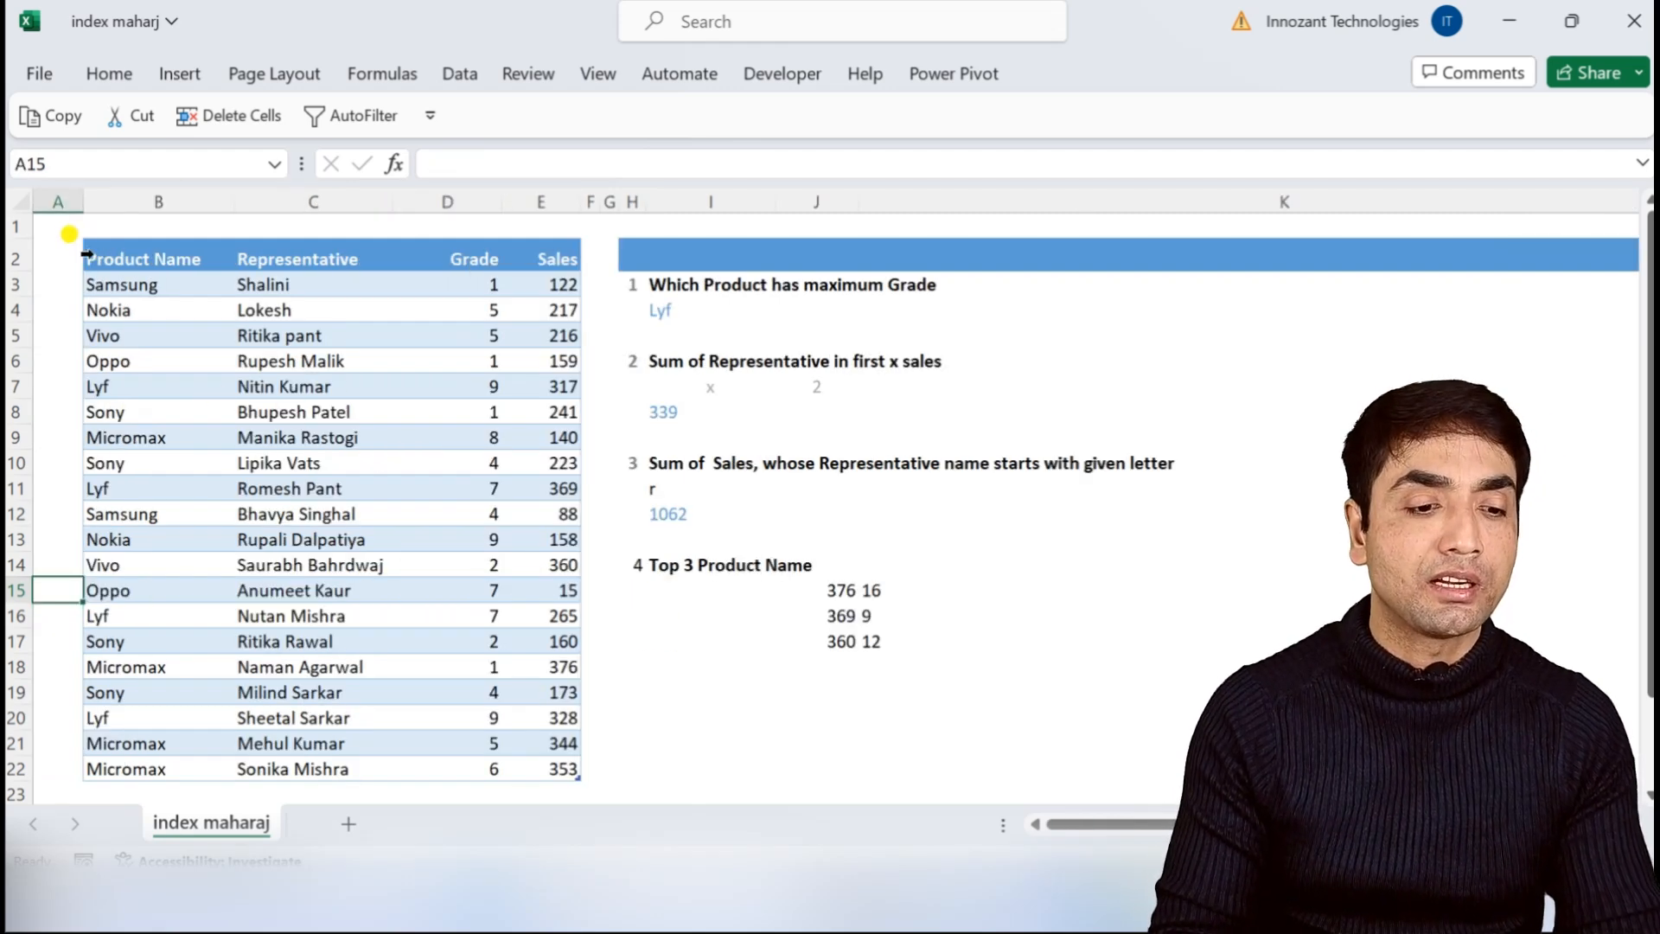
click(67, 278)
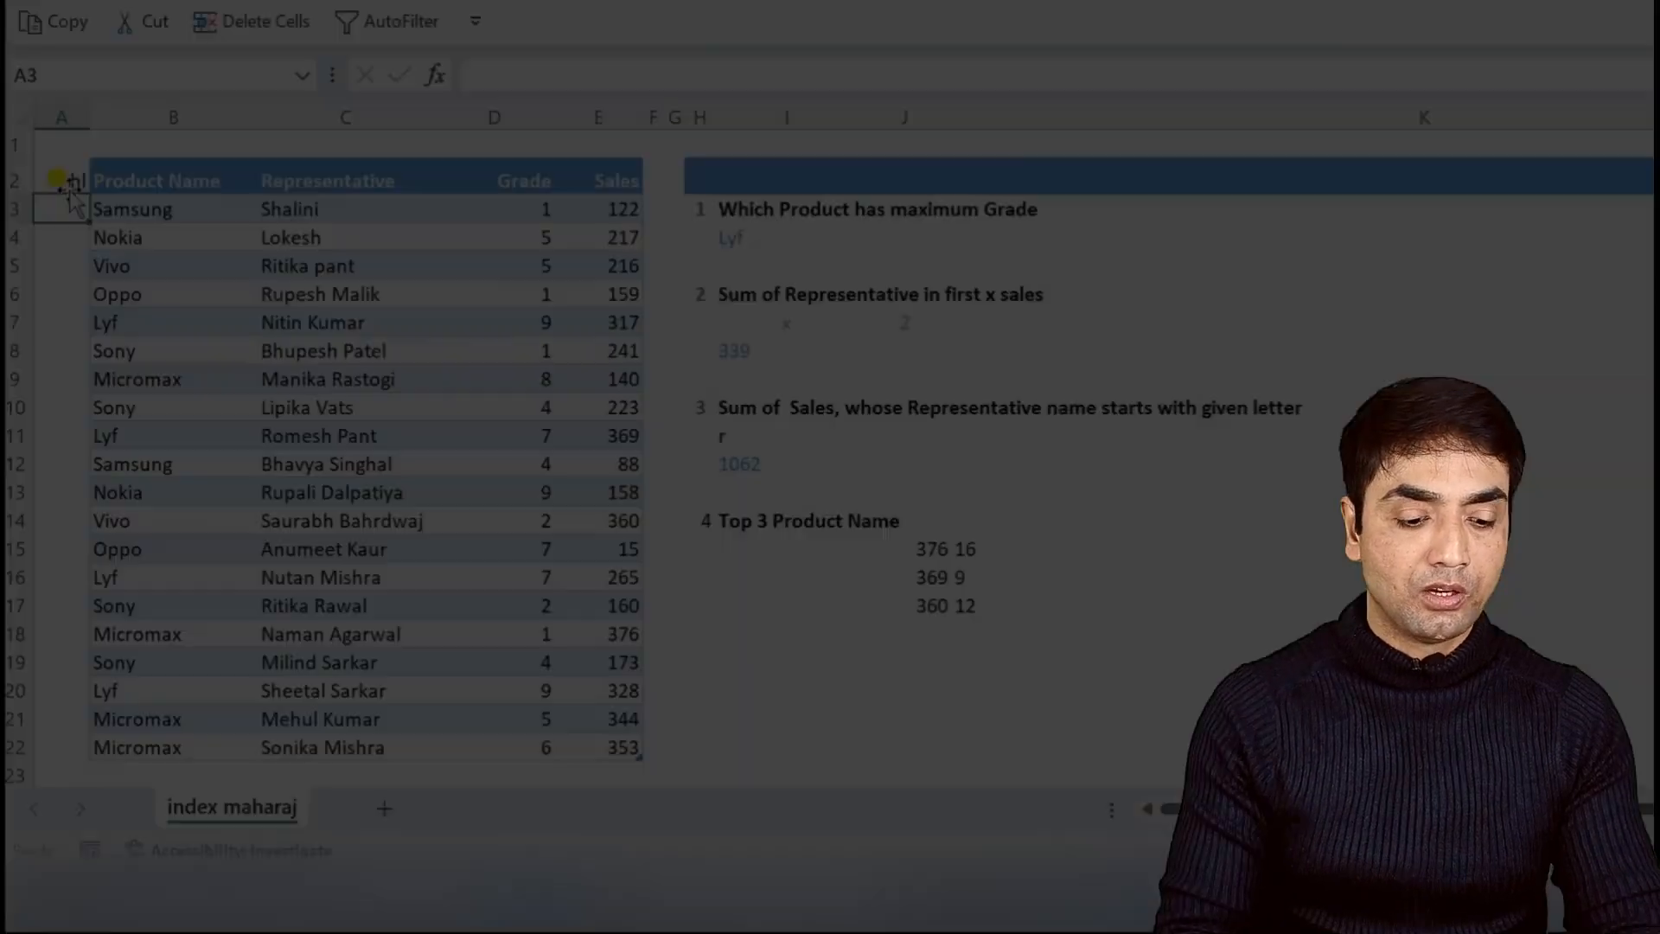
text(1)
key(Return)
text(2)
click(70, 205)
drag(69, 205, 67, 236)
double_click(89, 250)
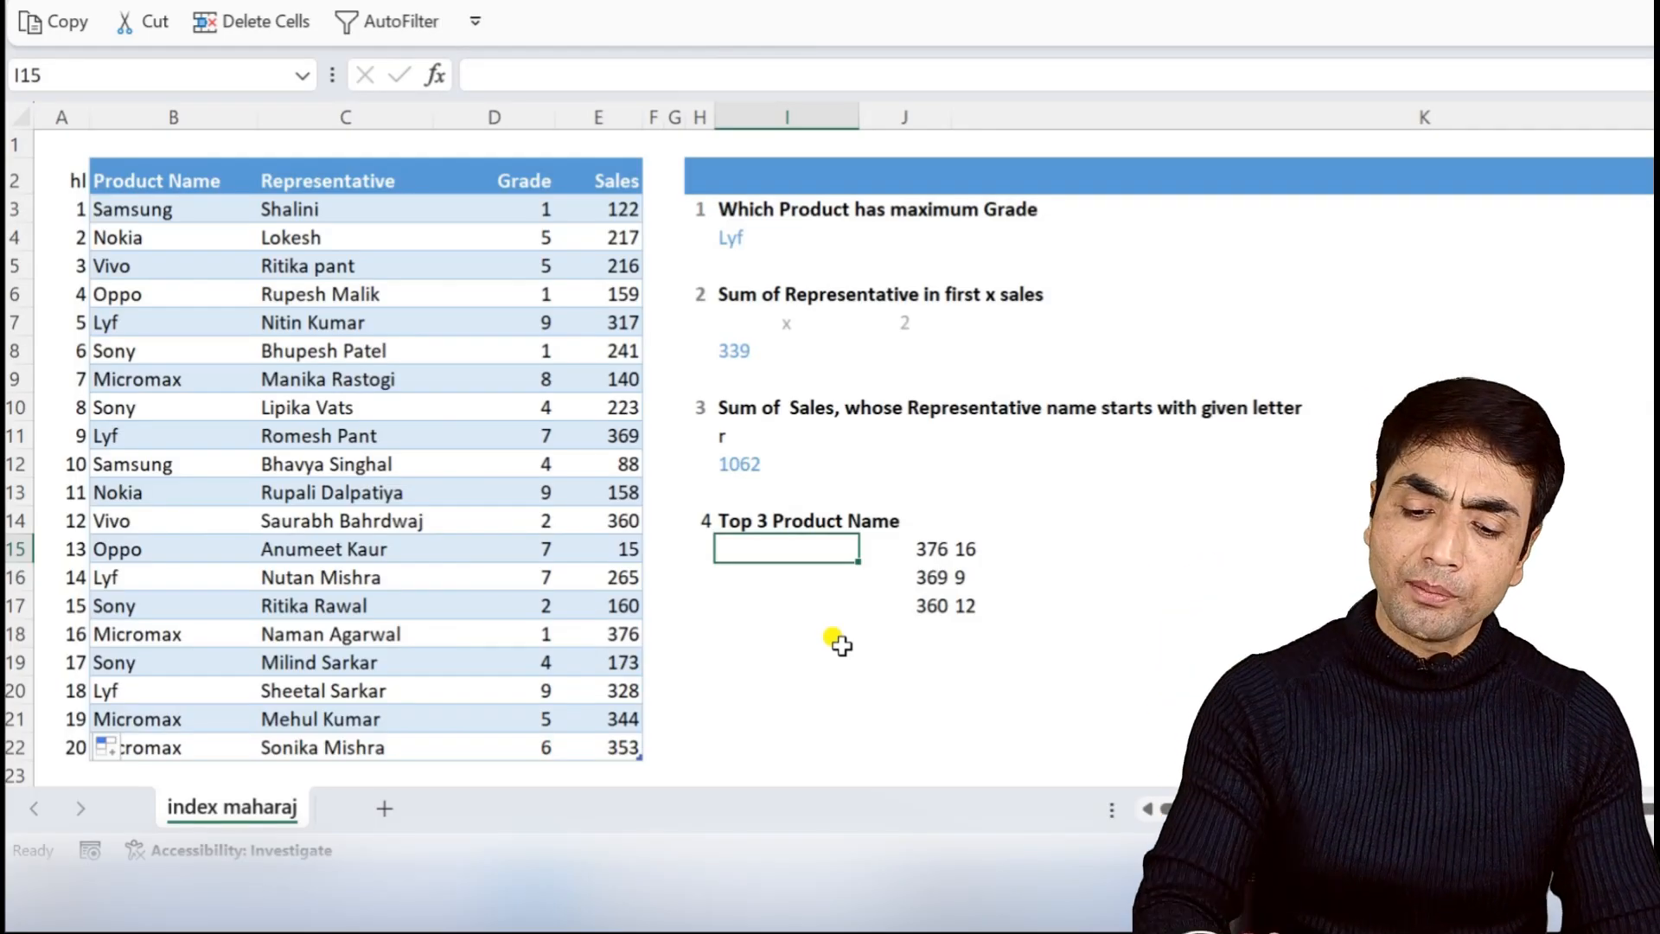
Step: Enter =VLOOKUP(K15,A3:E22,2,0) in cell I15 and fill it down through I17 to return the top three product names
text(=vlo)
key(Tab)
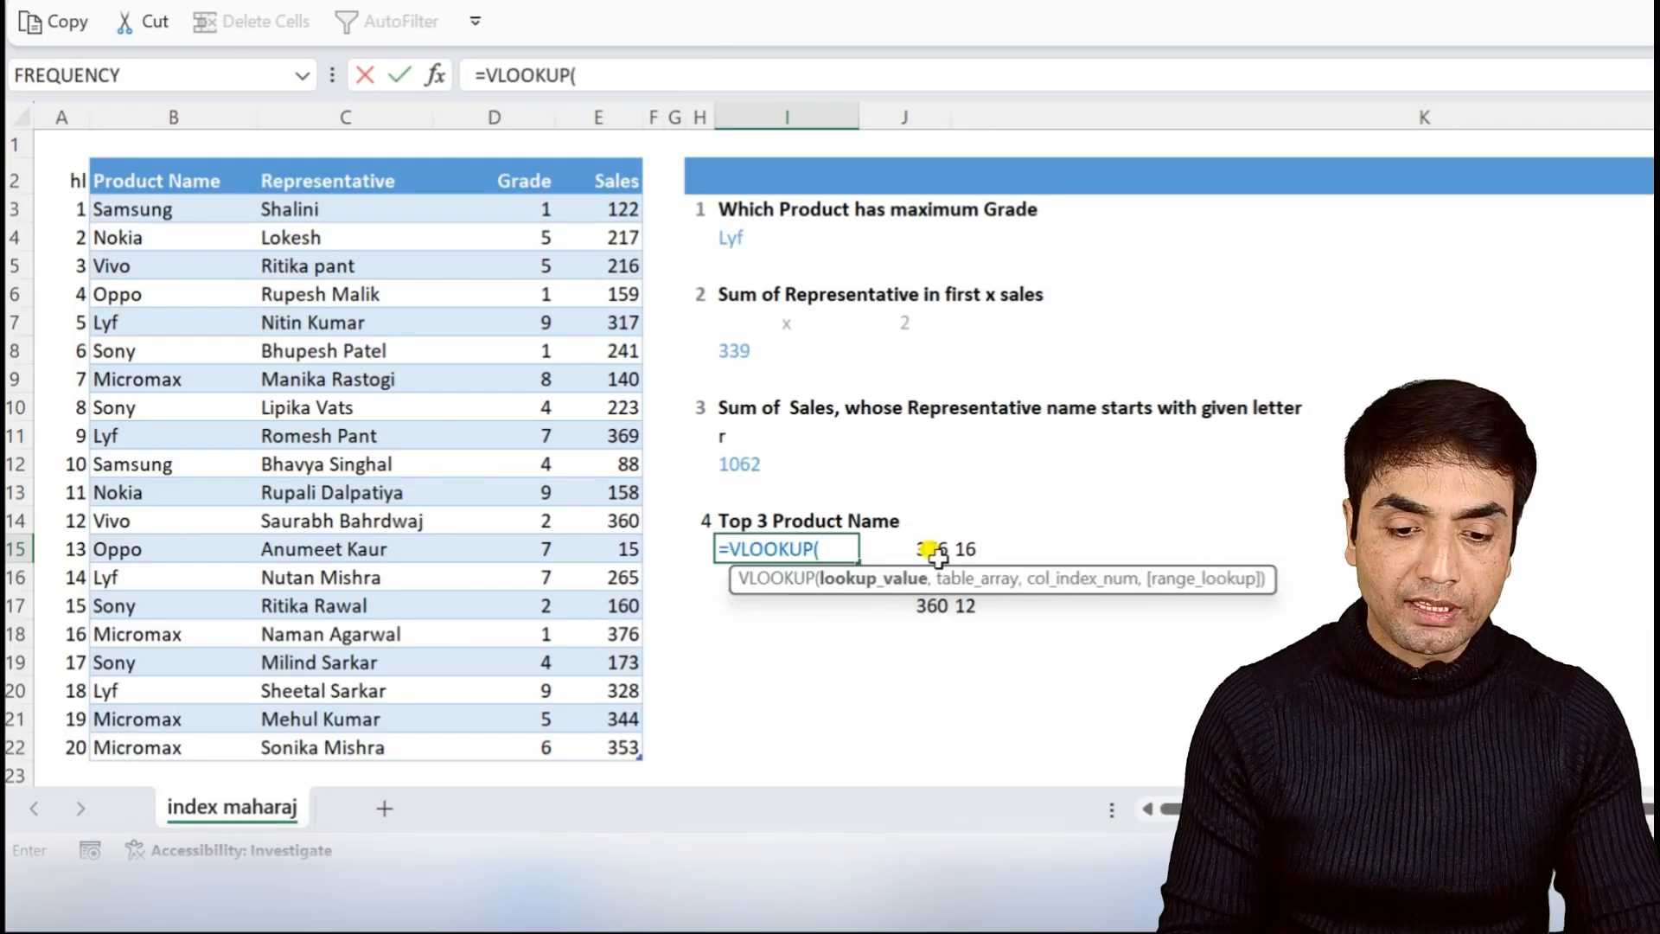
click(980, 551)
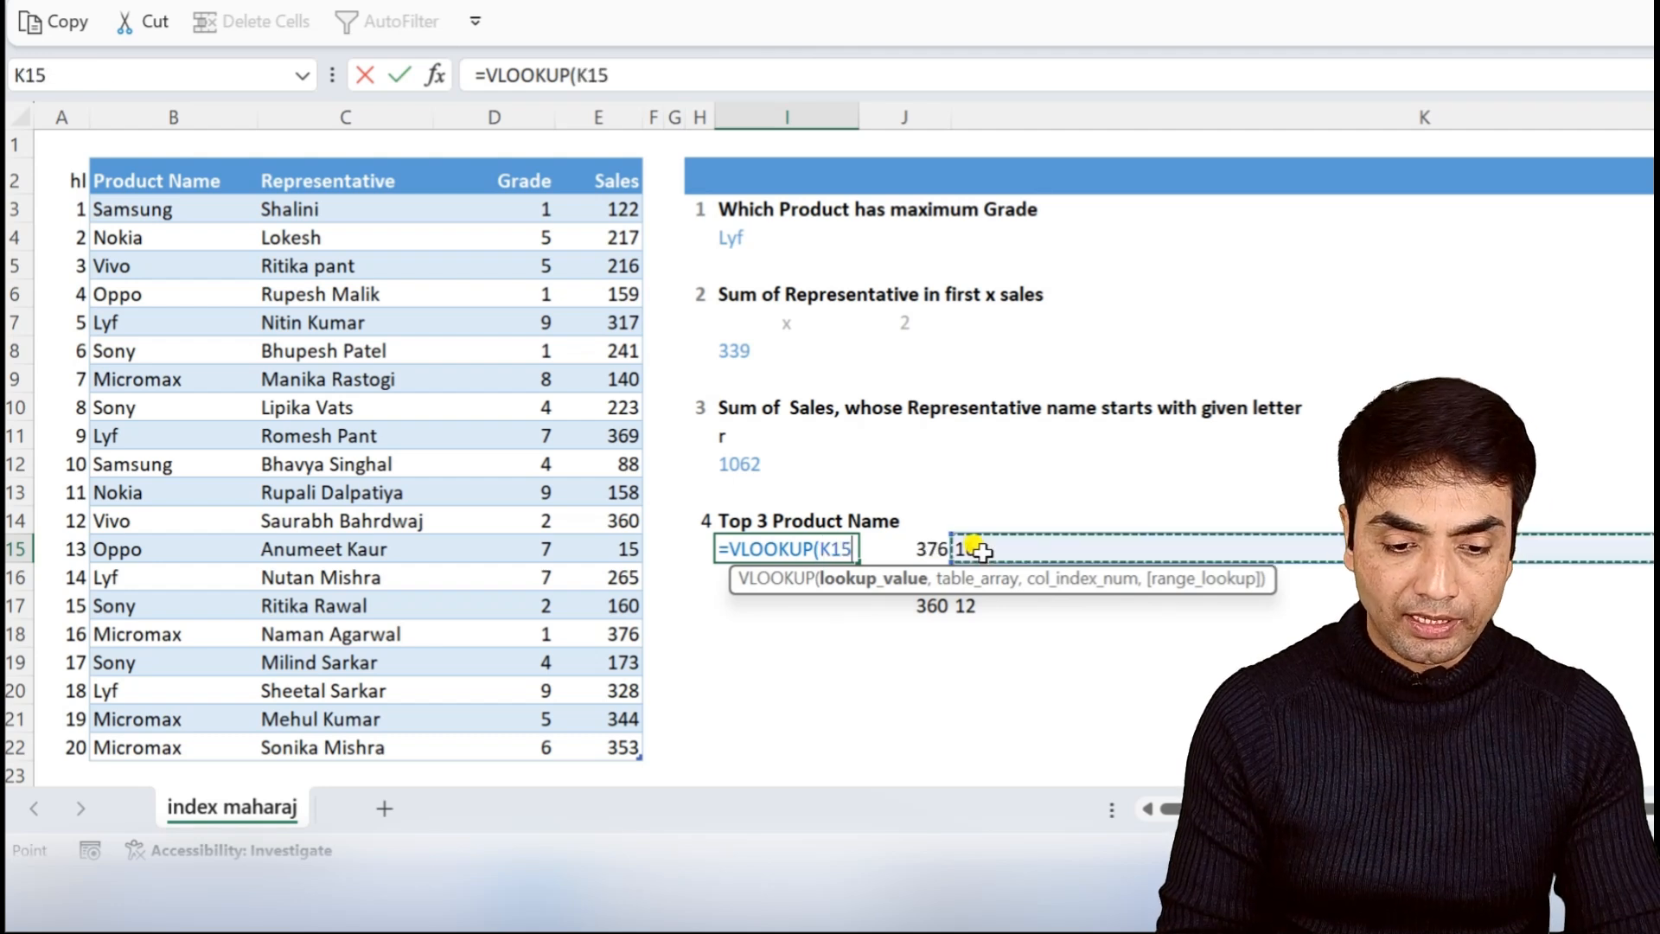
text(,)
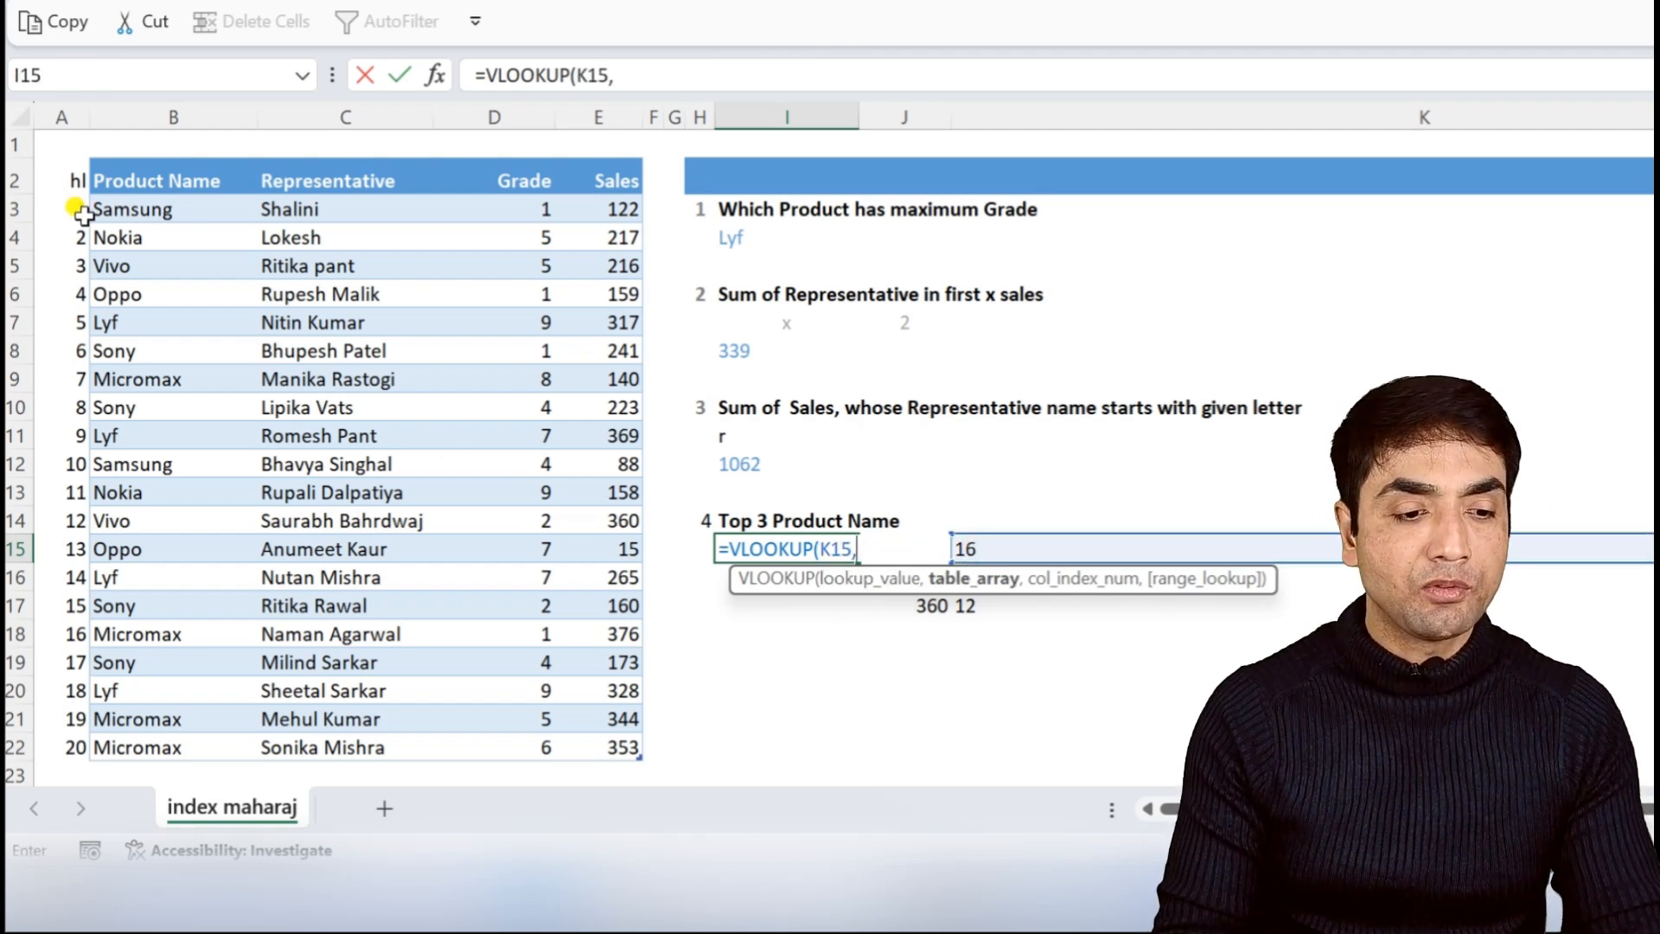
drag(74, 198, 564, 745)
text(,)
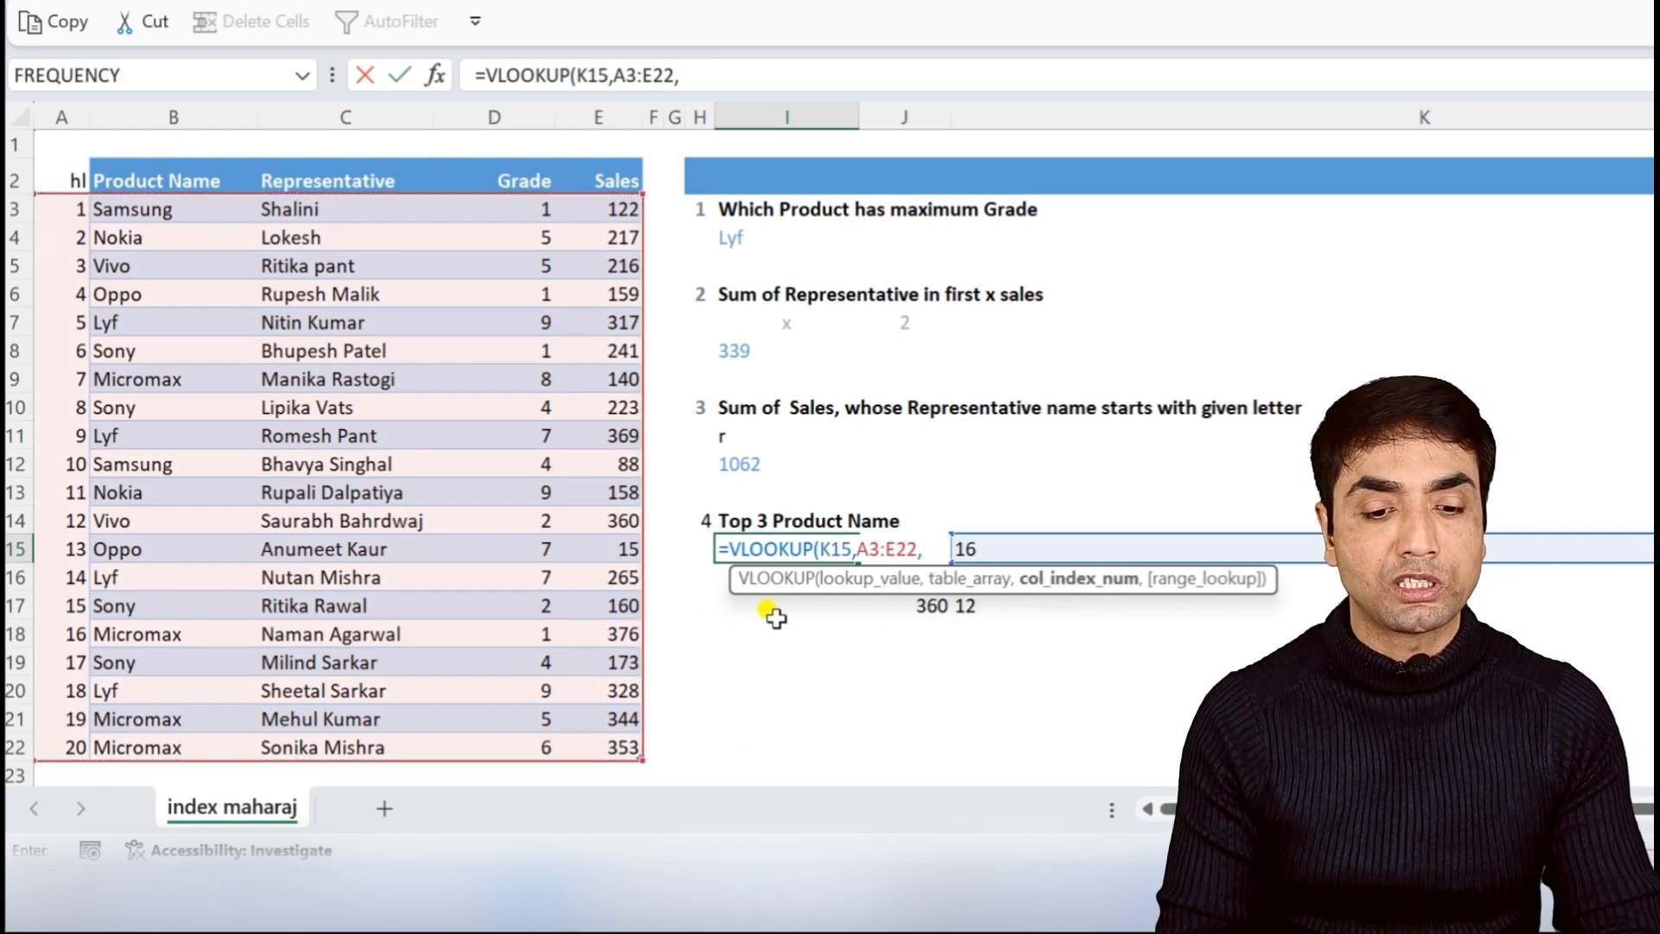
text(2,0)
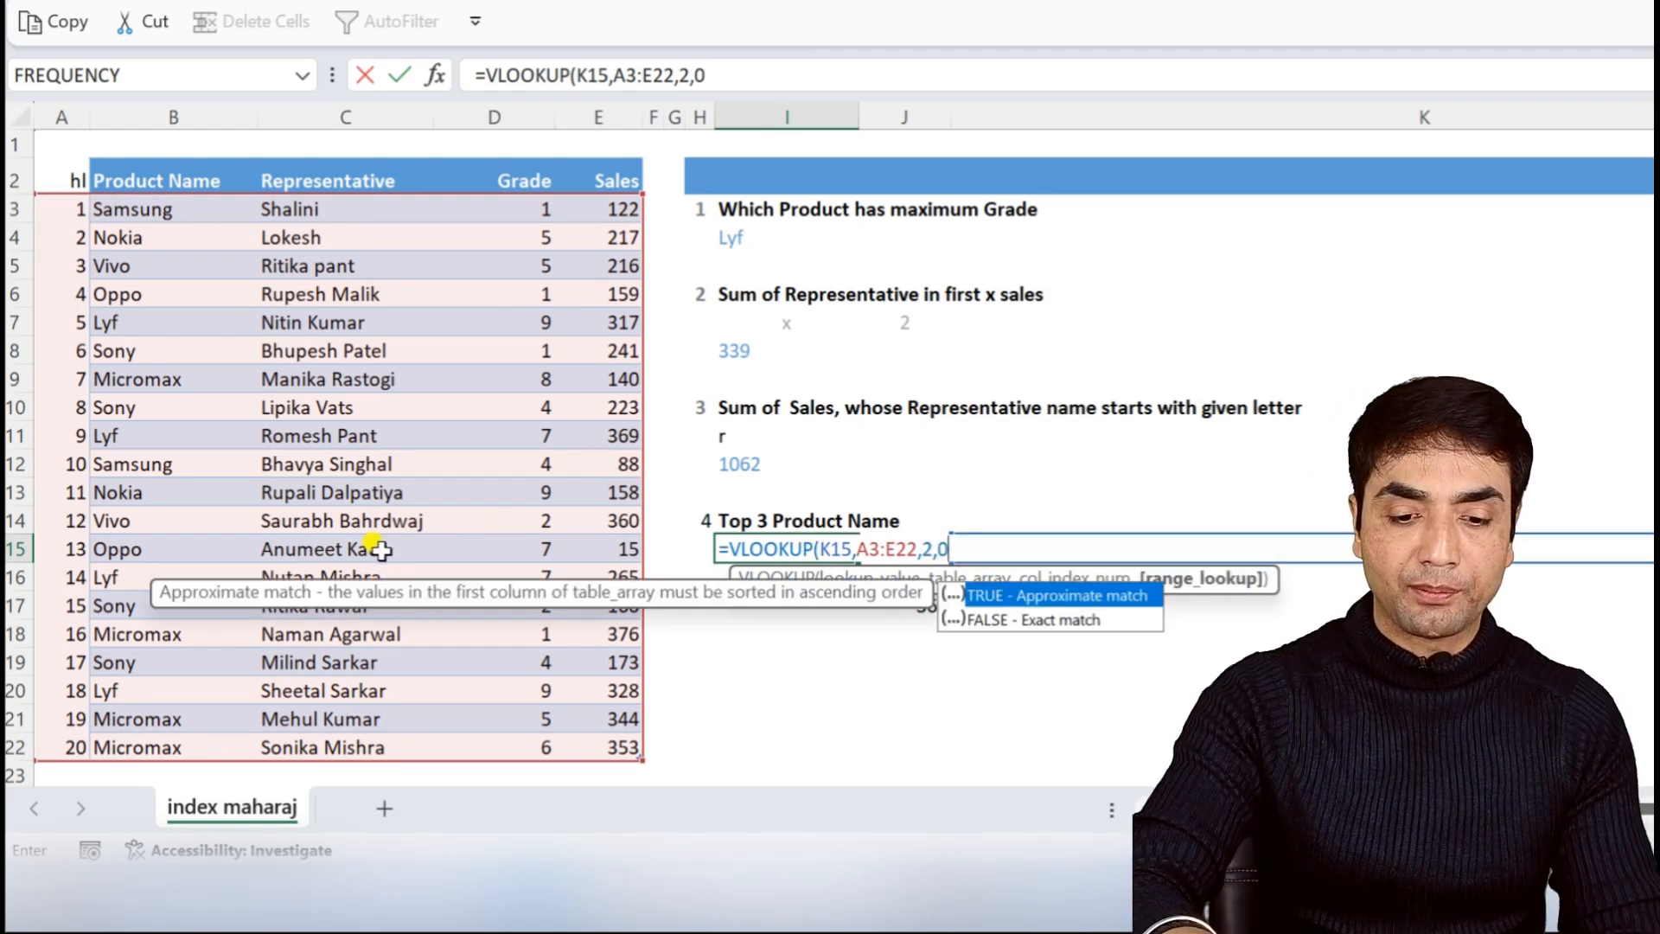
text())
key(Return)
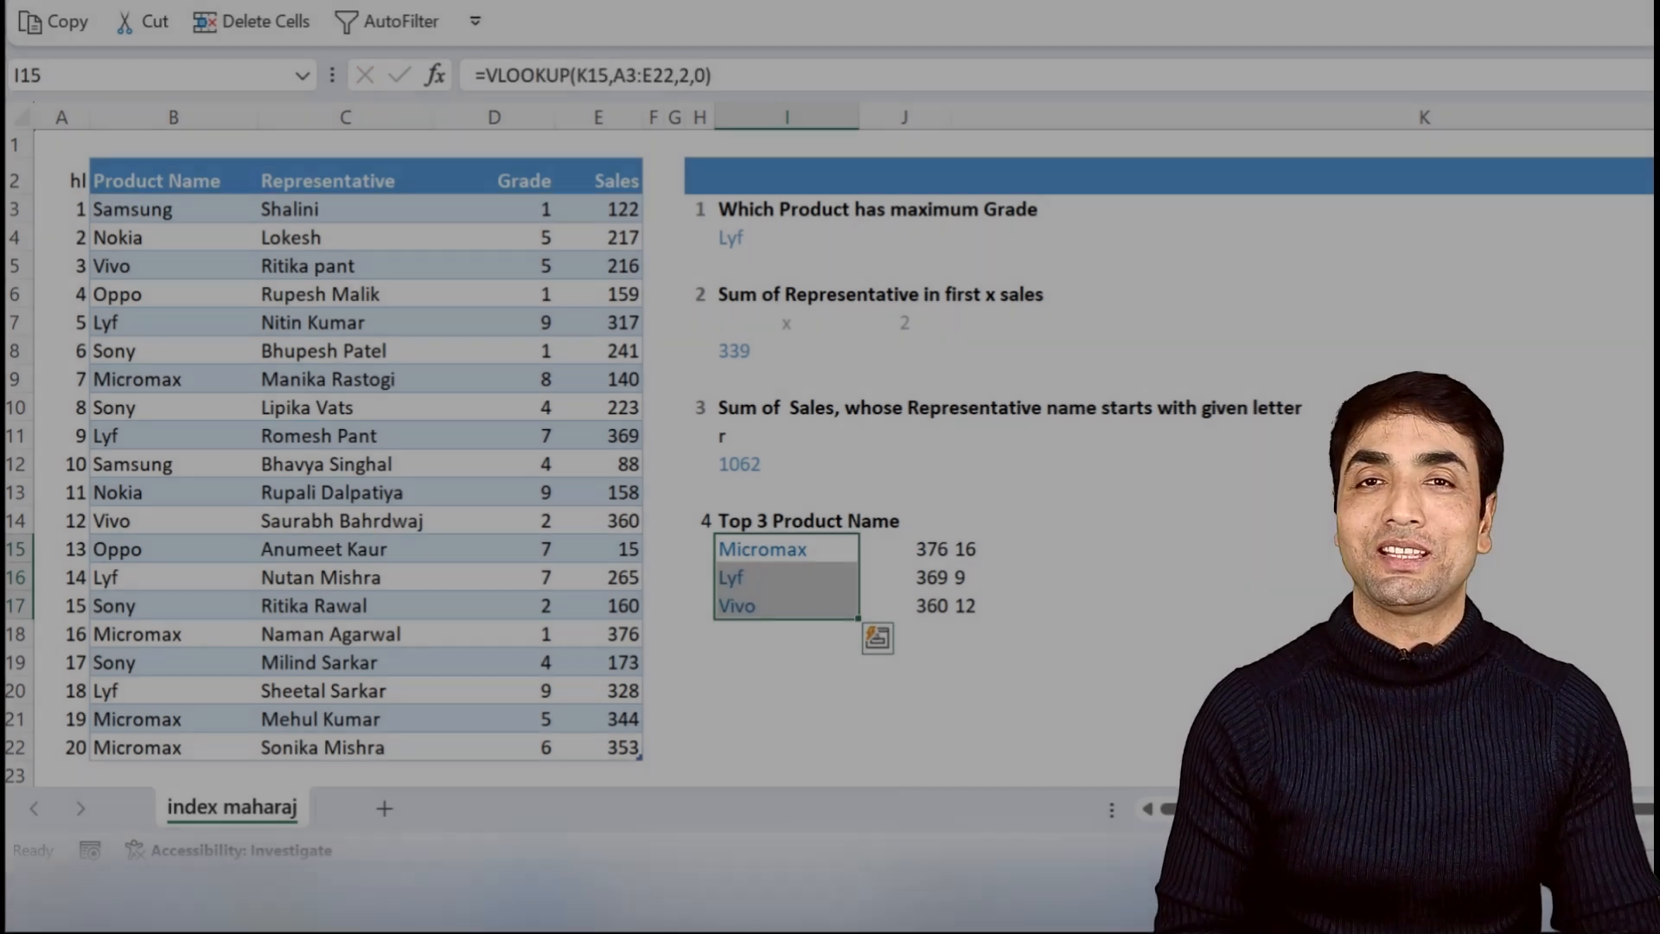
click(765, 635)
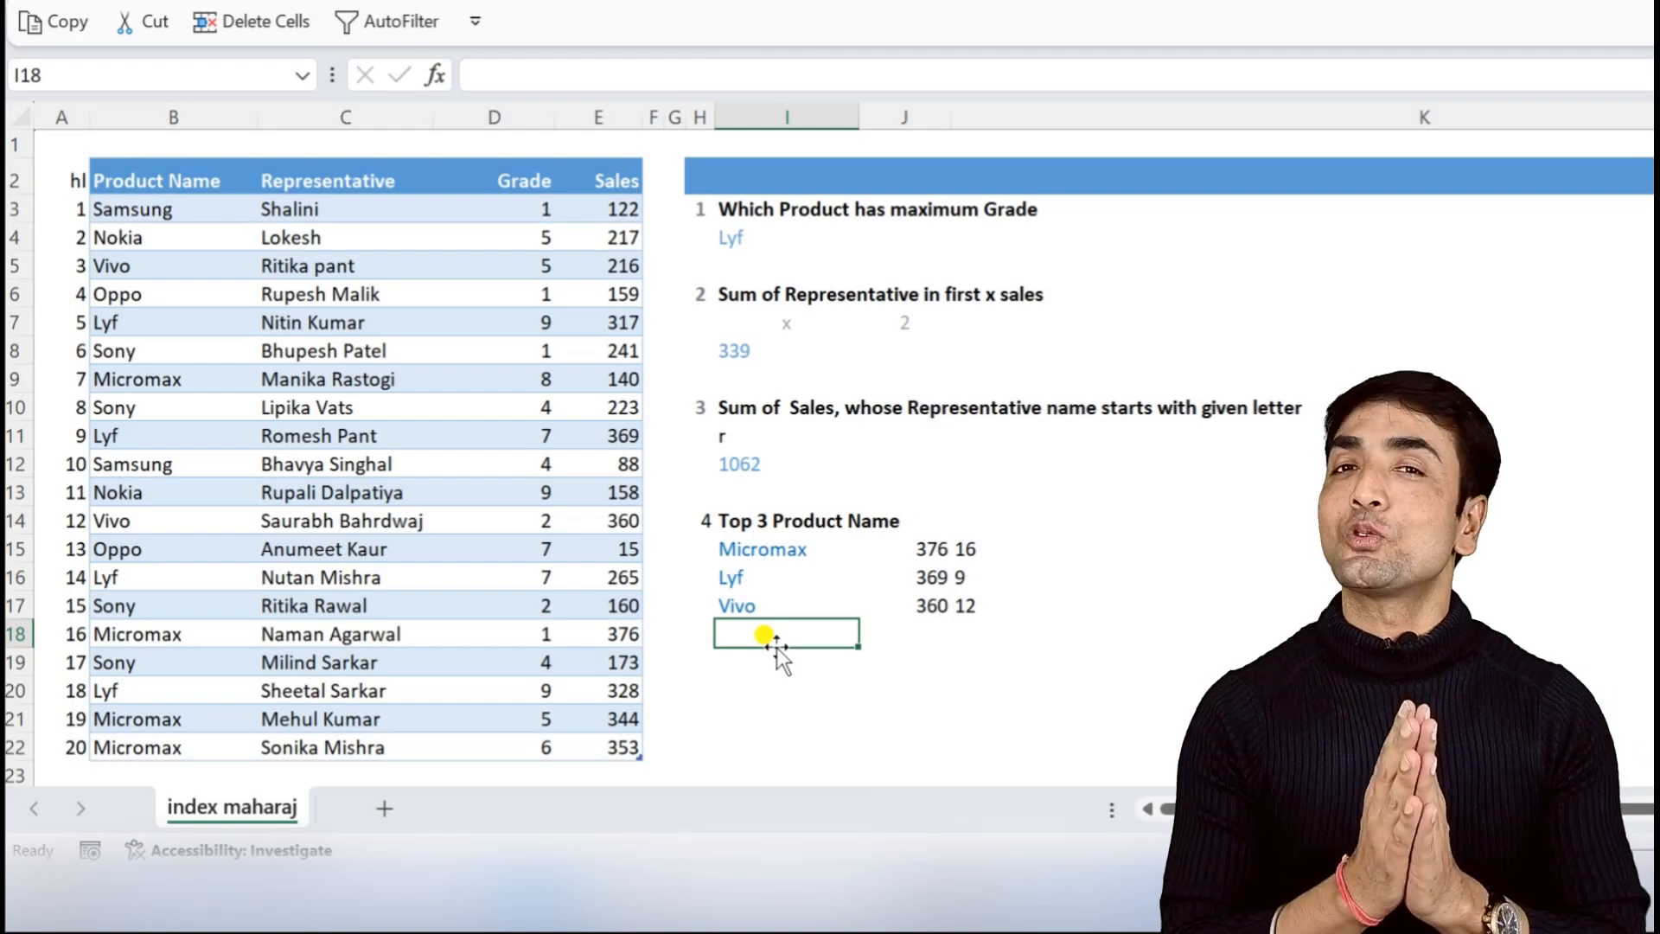